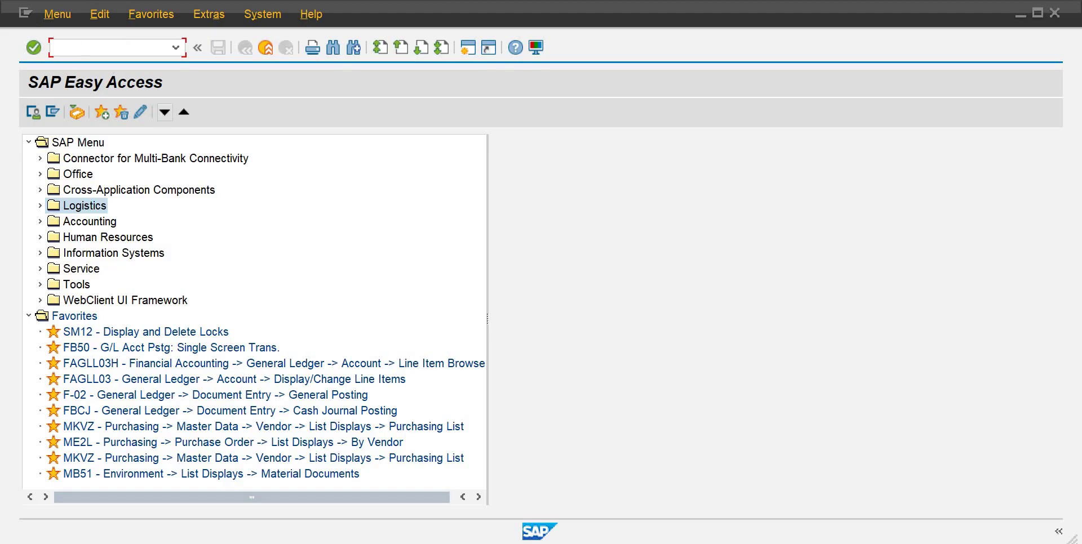
Step: Switch to the SAP procurement notes PDF and review the Phase 1 list from raw materials through purchase invoice creation
key(alt+Tab)
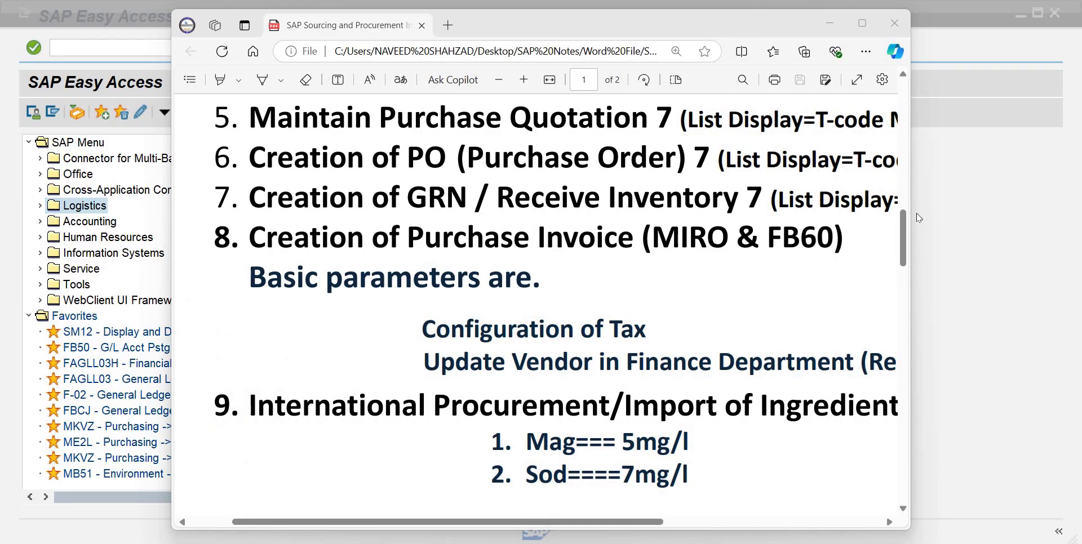
scroll(905, 220, up, 3)
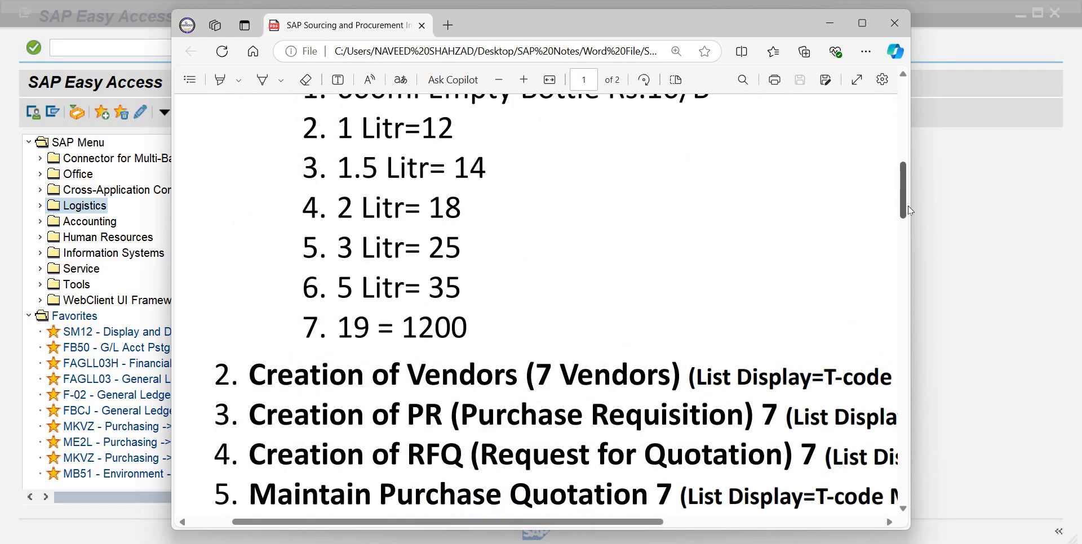
scroll(908, 198, up, 5)
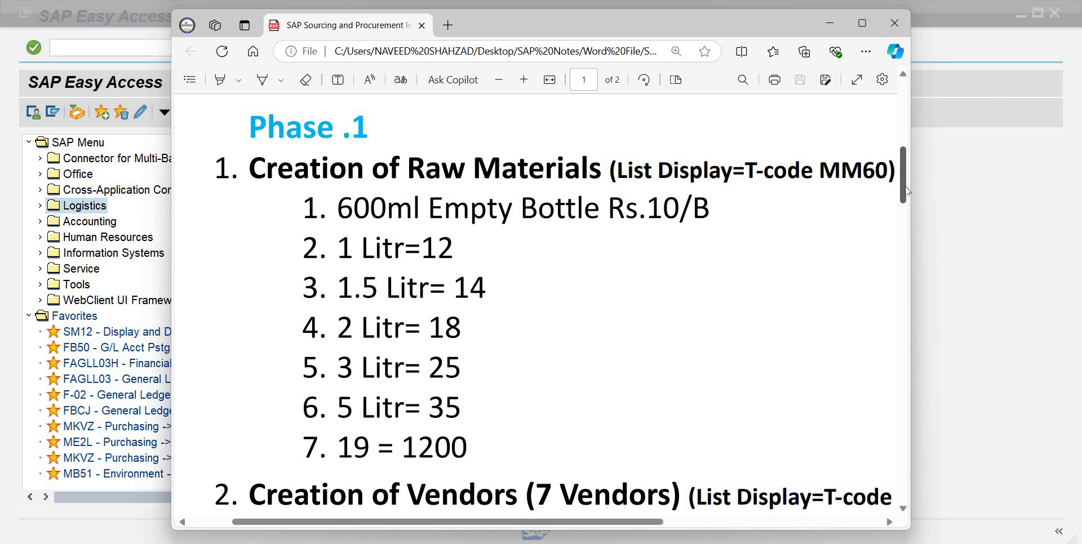
right_click(902, 183)
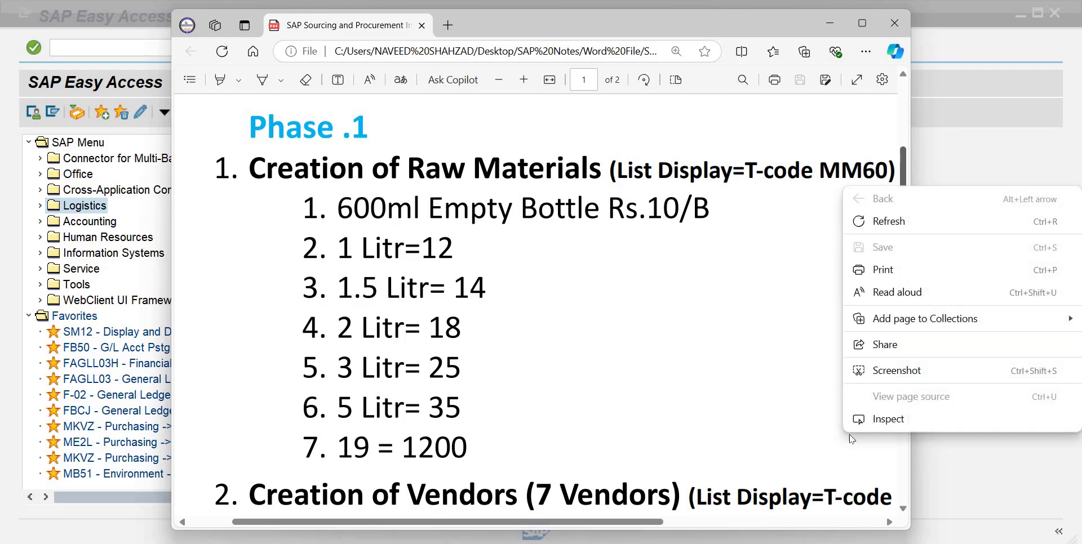
click(902, 510)
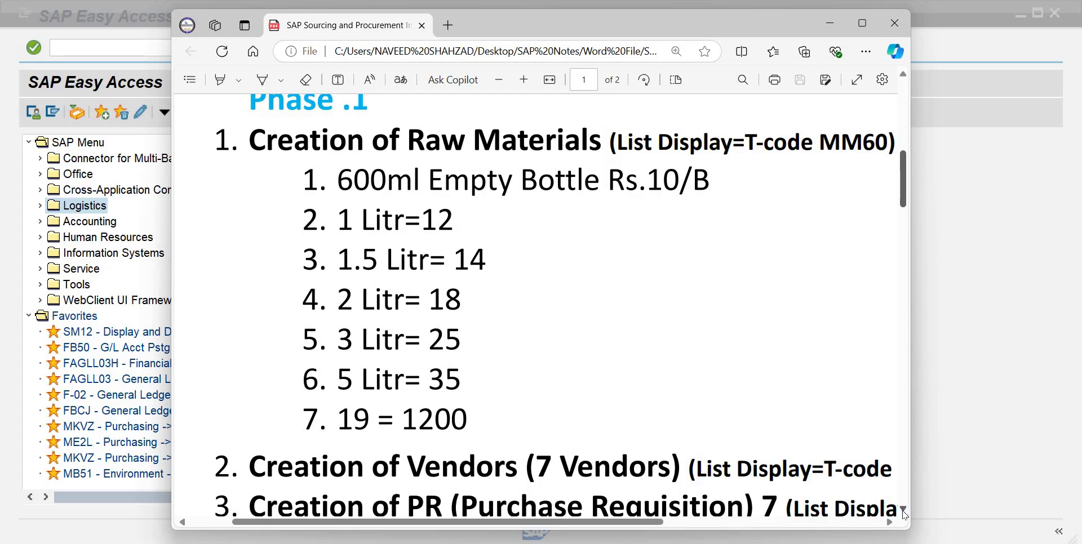
click(903, 511)
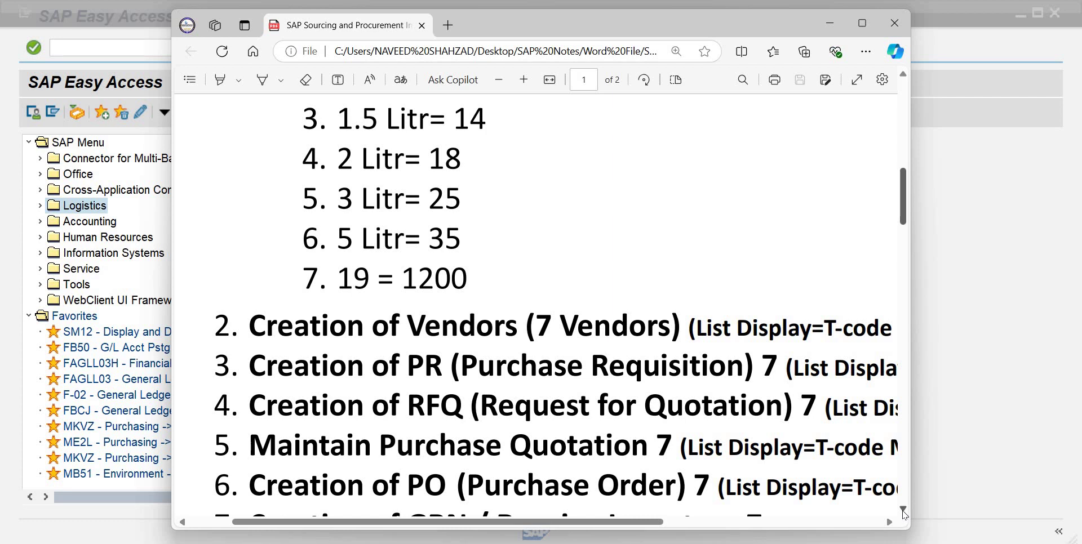
click(904, 511)
click(904, 512)
click(904, 511)
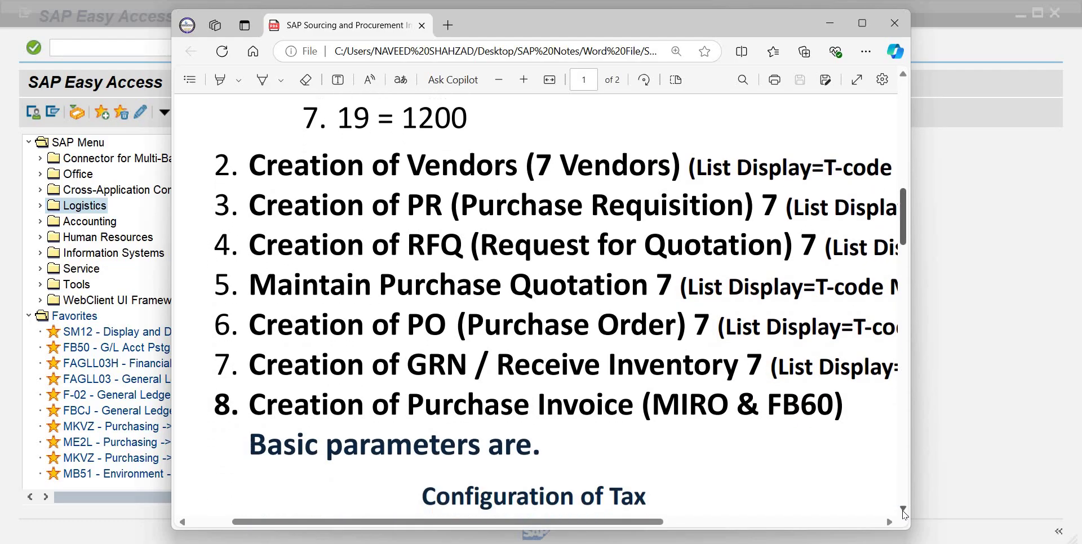
click(904, 511)
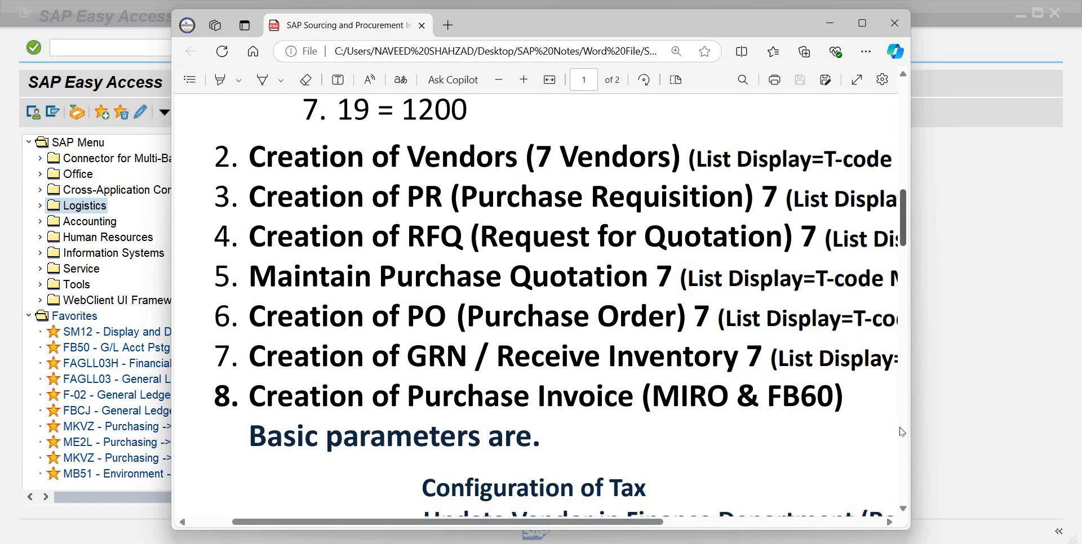
click(904, 510)
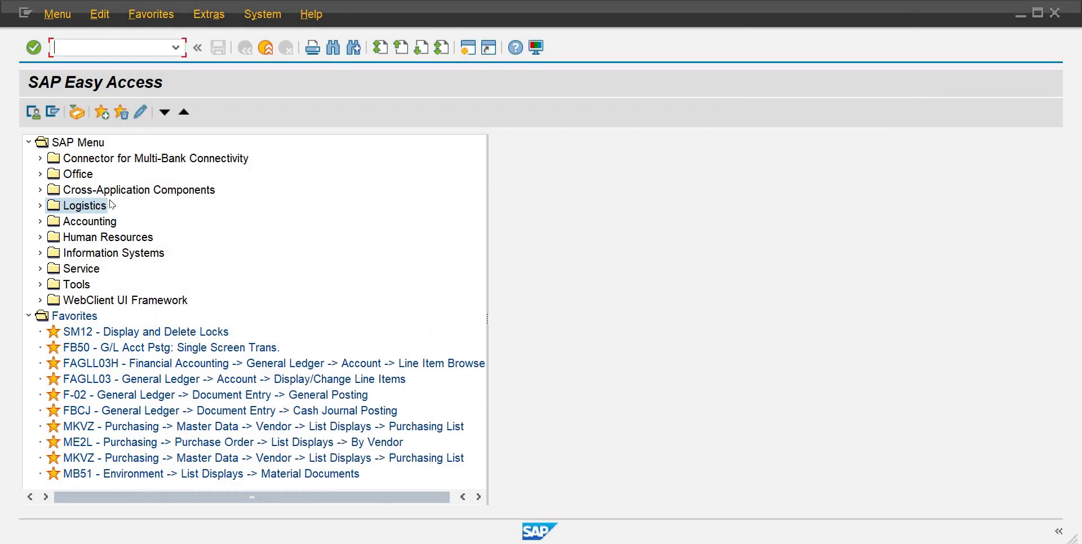
Step: In the SAP menu, expand Logistics, Materials Management, Logistics Invoice Verification and Document Entry
click(39, 206)
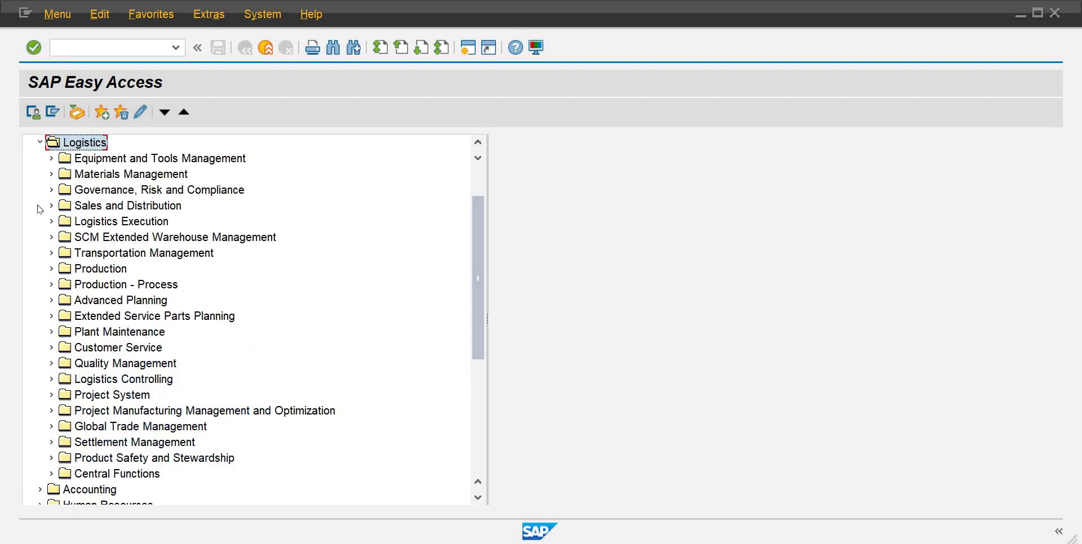
click(51, 175)
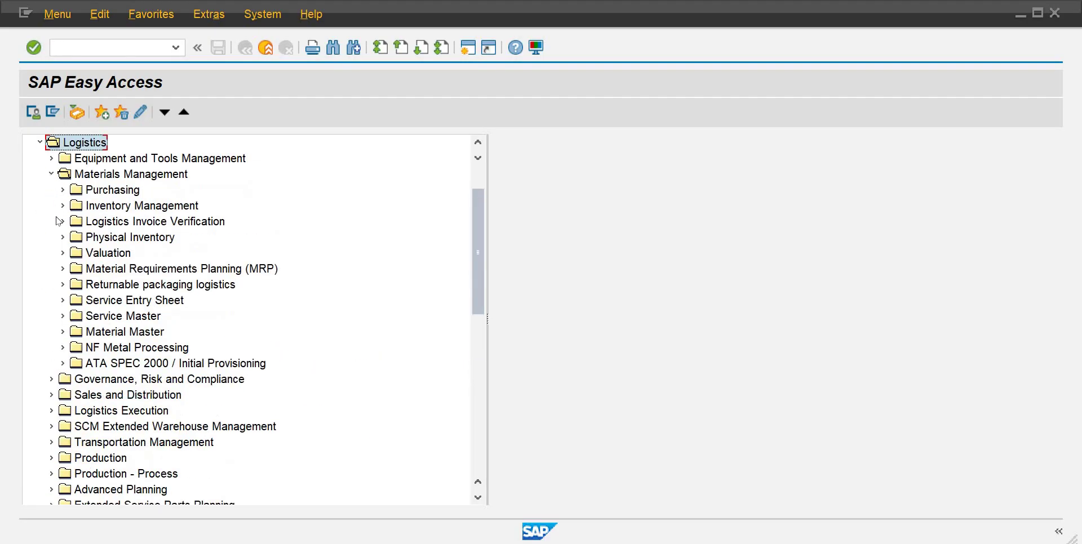
click(106, 223)
click(63, 222)
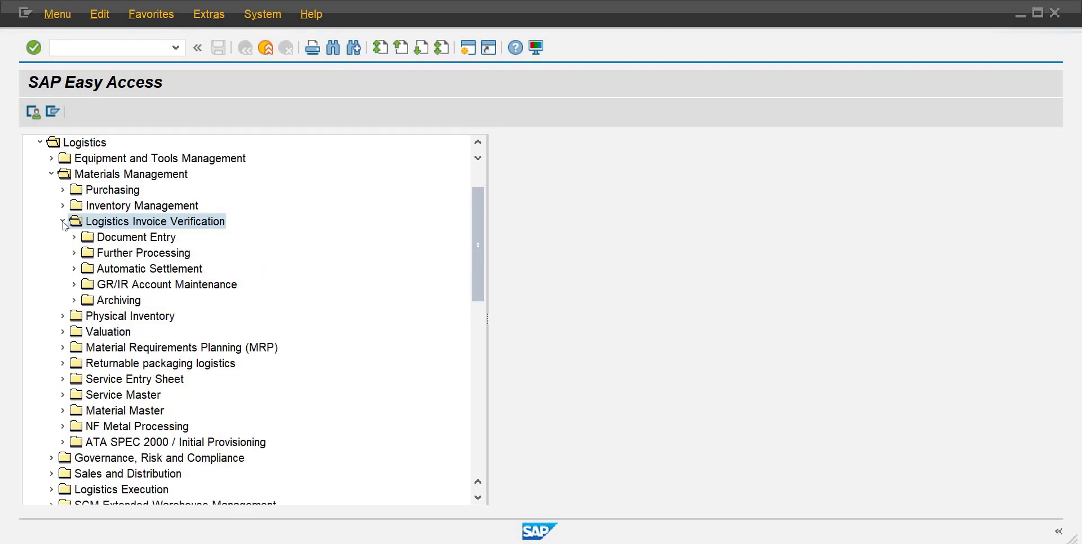
click(75, 238)
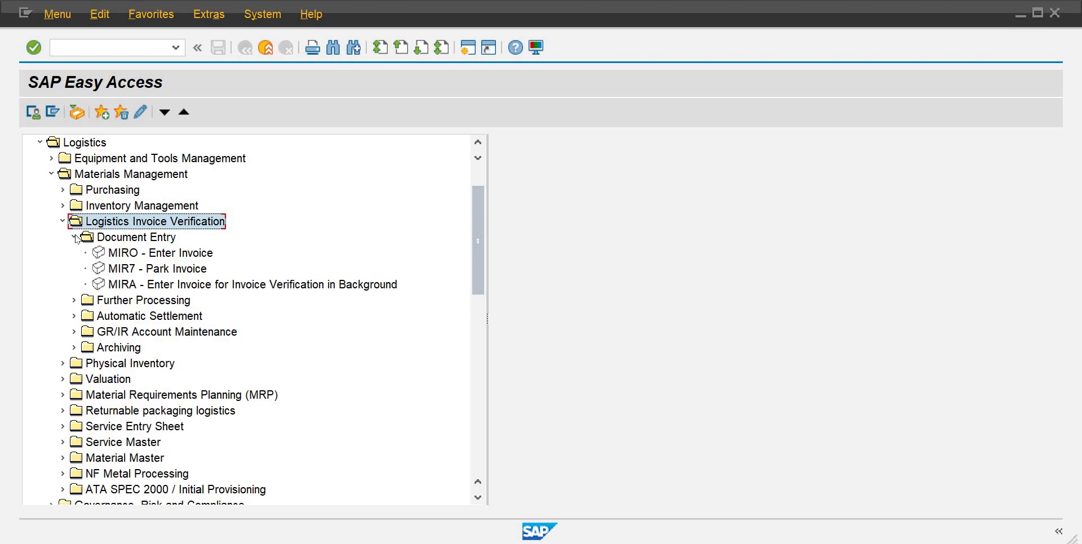
Step: Examine the subfolders of Purchasing and Inventory Management under Materials Management, leaving both folders collapsed
click(64, 191)
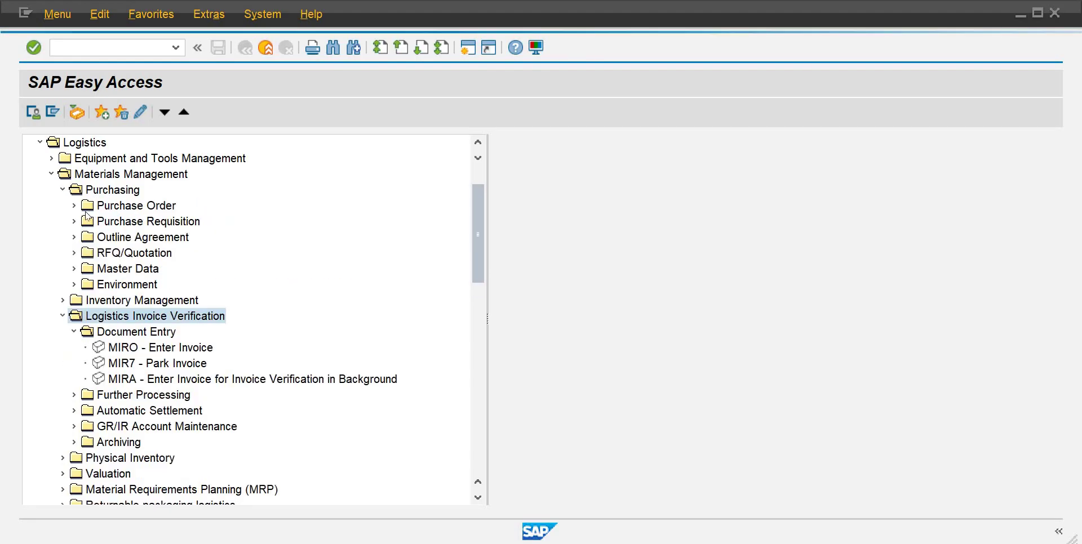
click(62, 300)
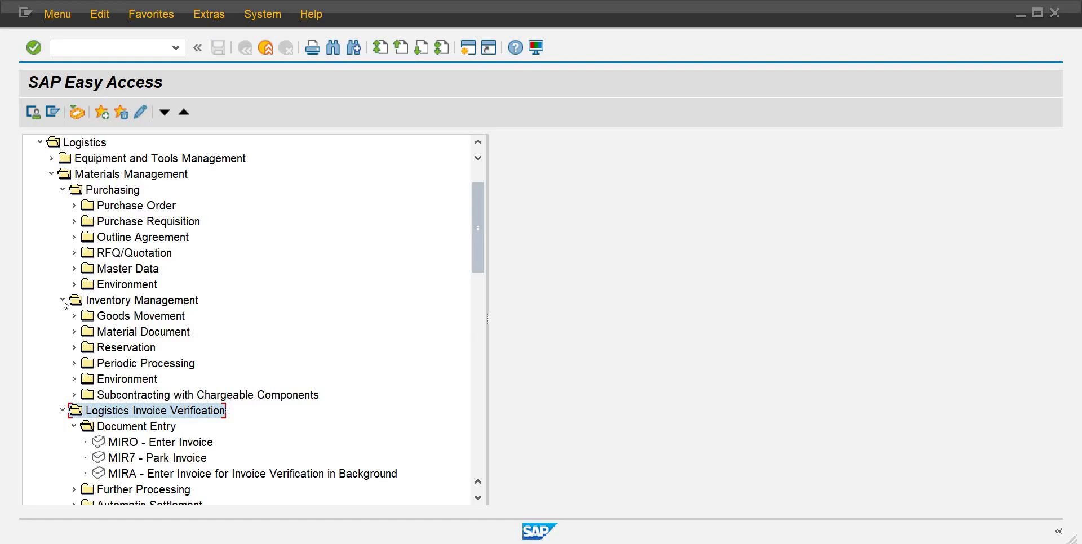
click(62, 301)
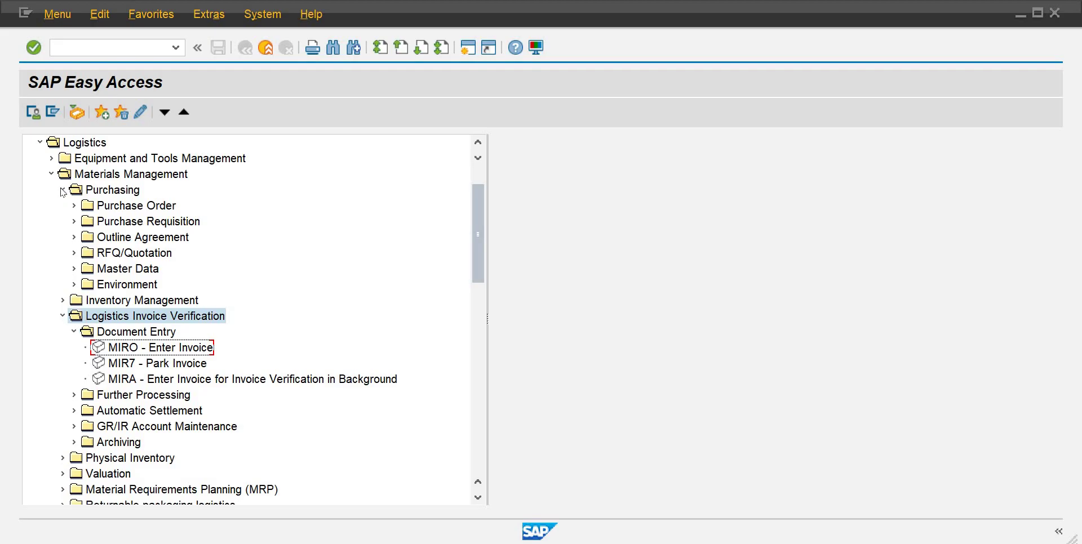
click(62, 191)
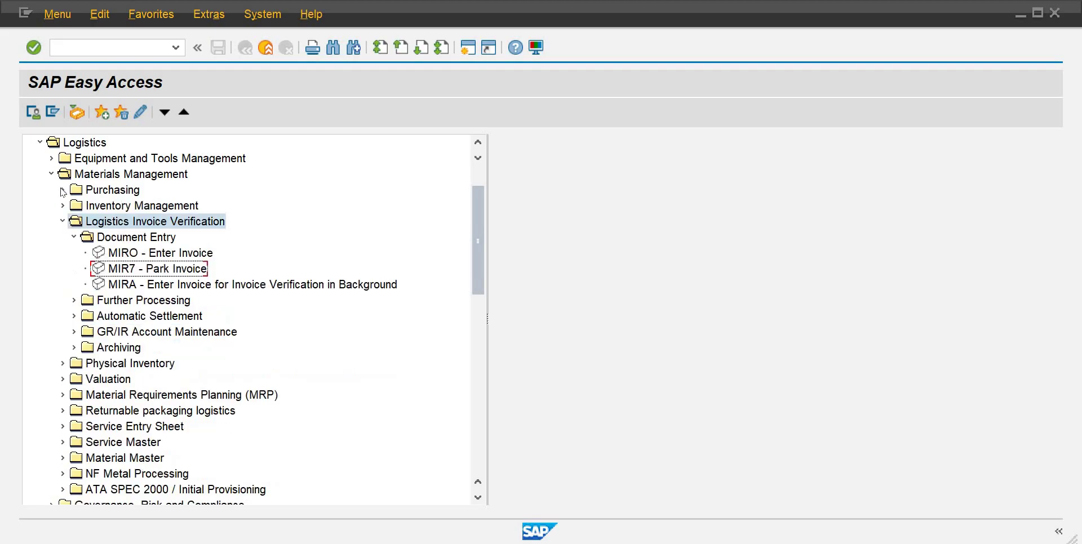
Step: Start the MIRO Enter Invoice transaction for company code CB01
double_click(142, 254)
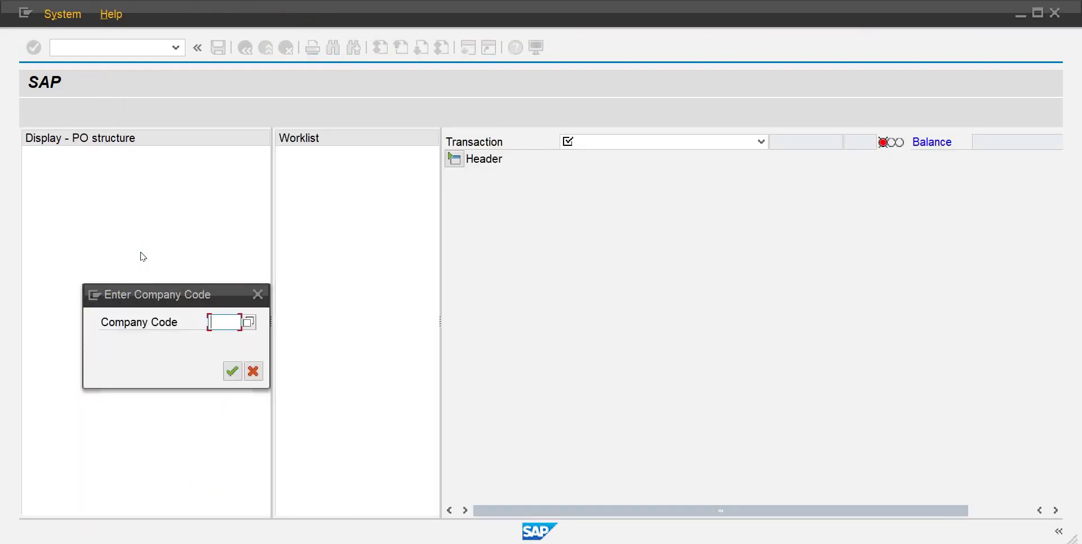
text(cb)
key(Return)
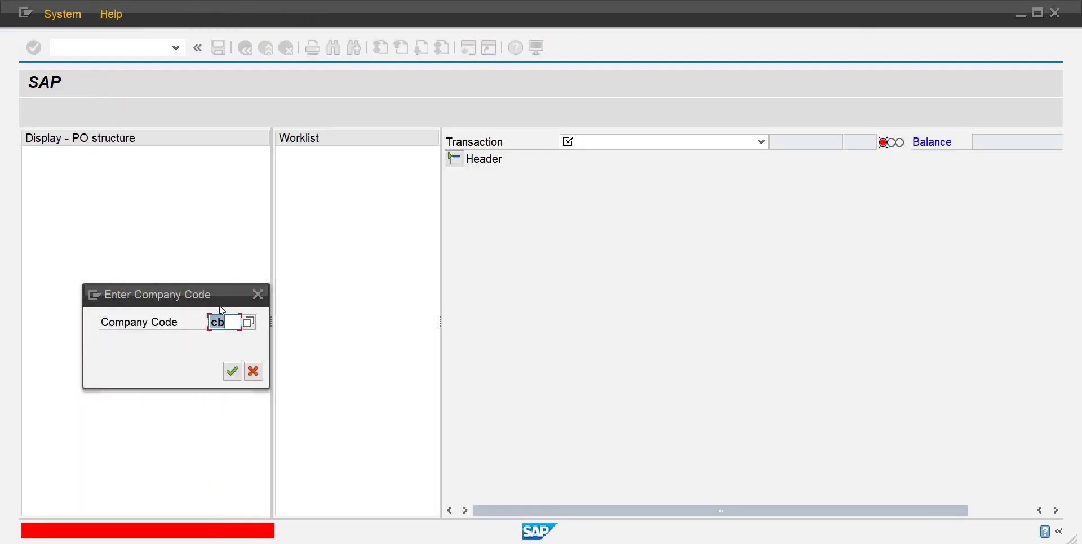
click(232, 321)
key(Num_Lock)
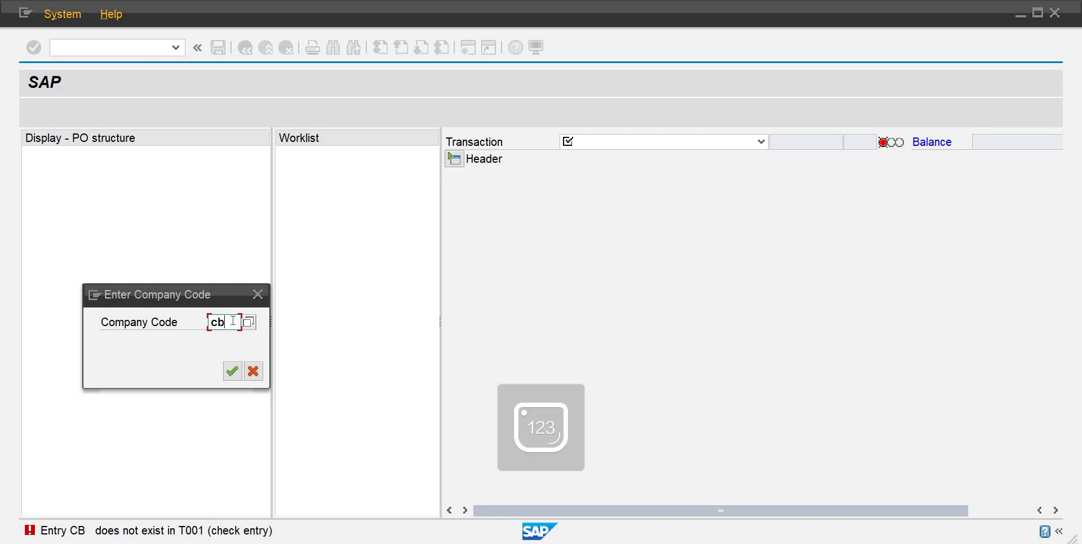
text(01)
key(Return)
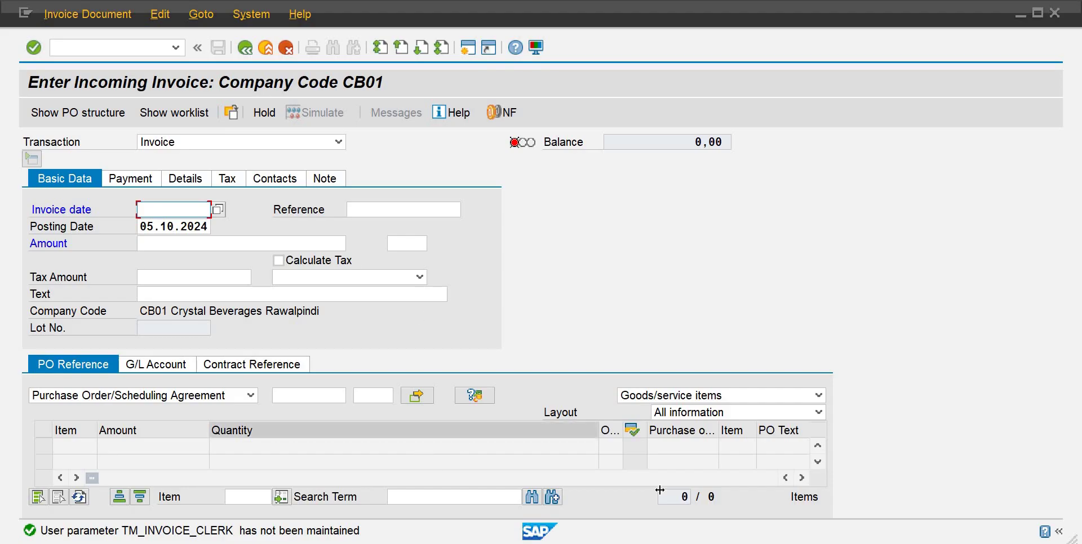
Step: Open a new session and start transaction ME2L for purchasing documents per supplier
mouse_move(697, 542)
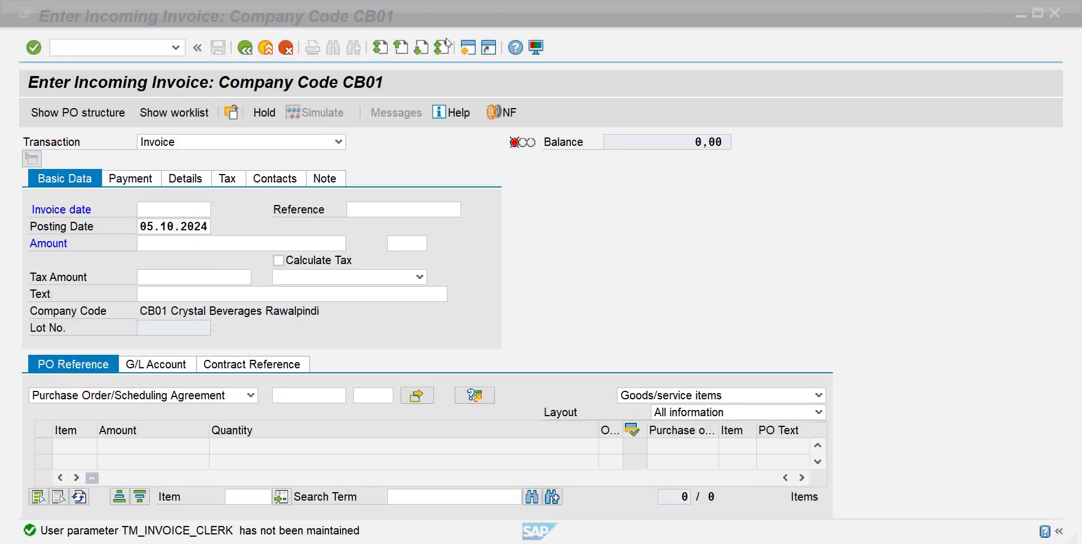
click(469, 48)
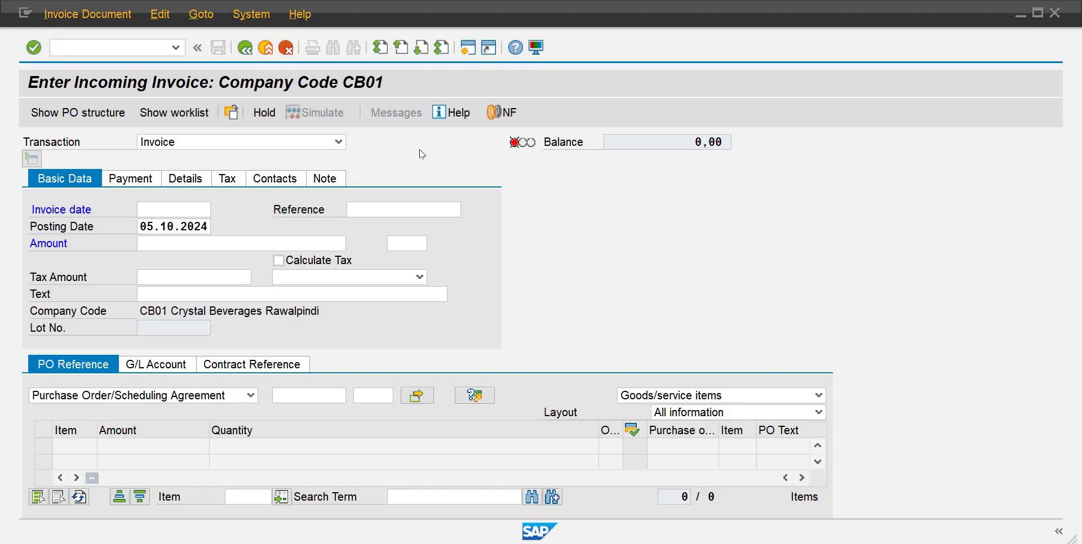
click(466, 54)
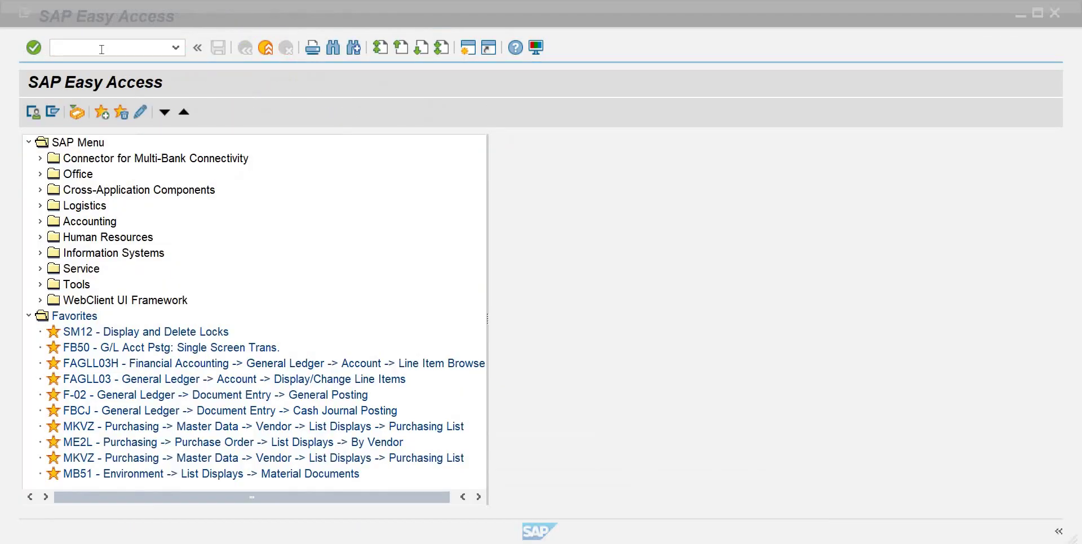
click(101, 49)
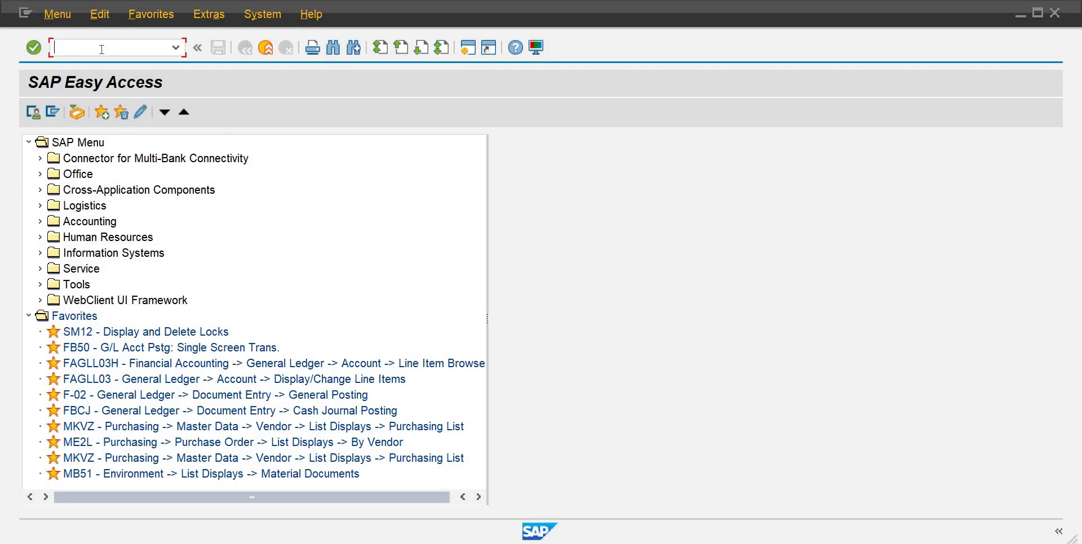
text(me2l)
key(Return)
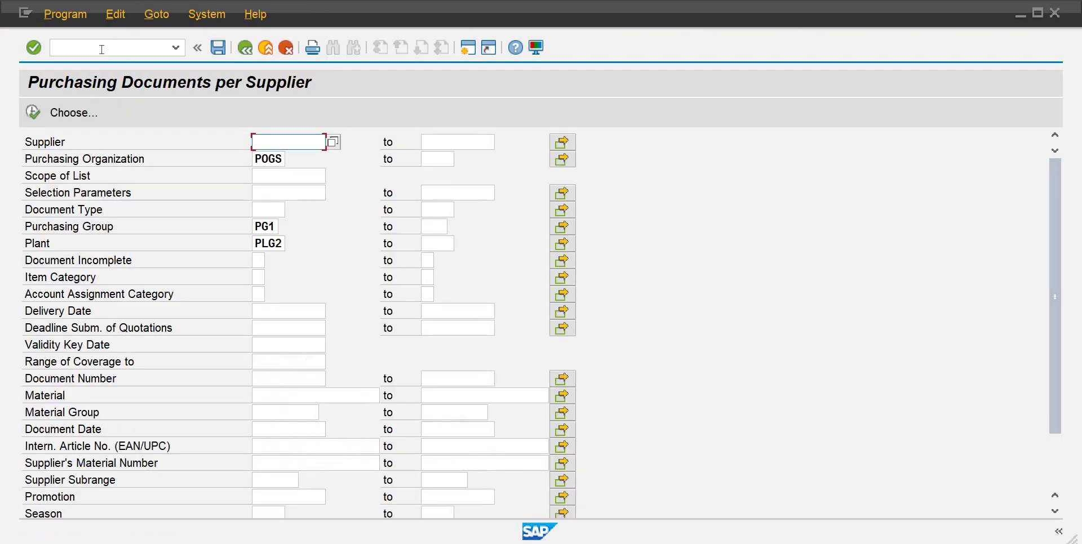
Step: Set the purchasing organization to POCB and the scope of list to Best
click(284, 158)
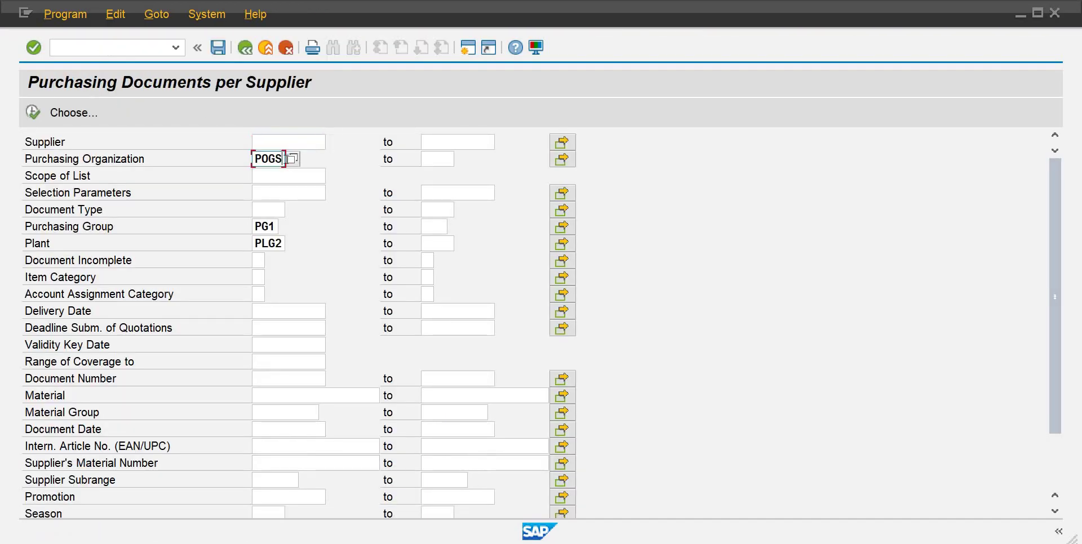
key(BackSpace)
key(BackSpace)
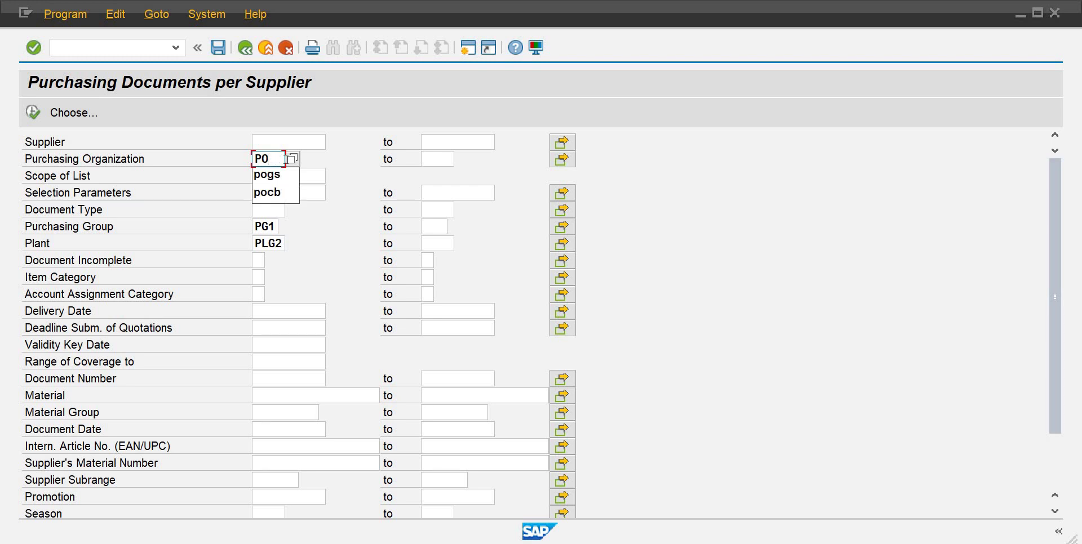
text(cb)
key(Tab)
key(Tab)
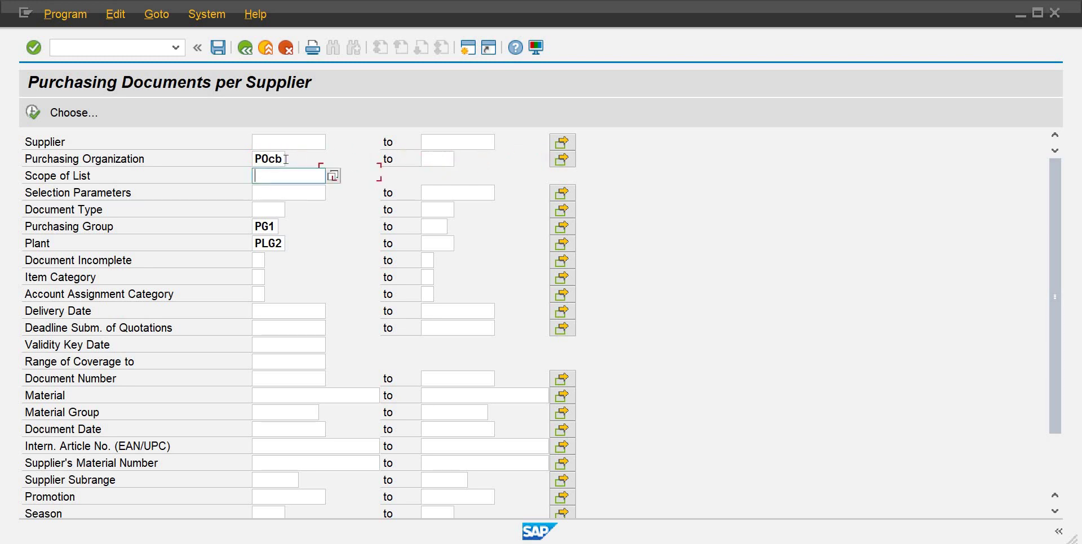
text(Best)
key(Tab)
key(Tab)
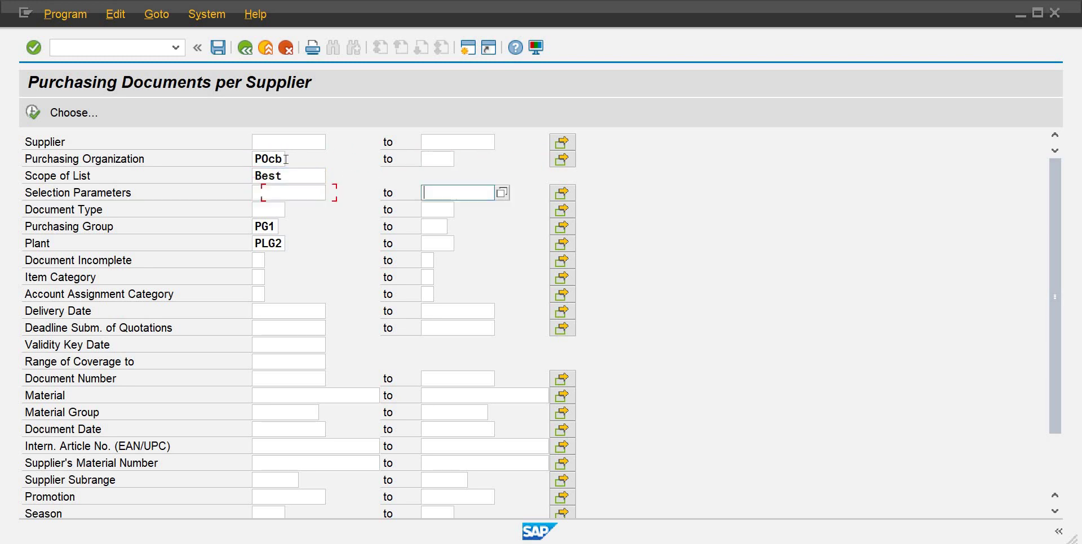
Step: Set the plant to PLCB and run the report of purchasing documents per supplier
key(Tab)
key(Tab)
key(Tab)
key(Tab)
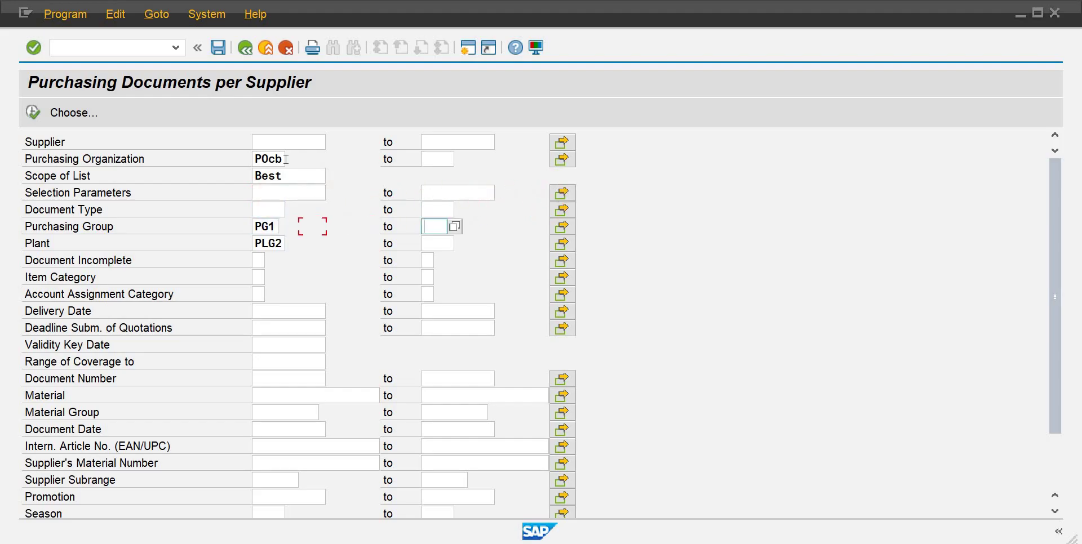
key(Tab)
key(Tab)
text(plcb)
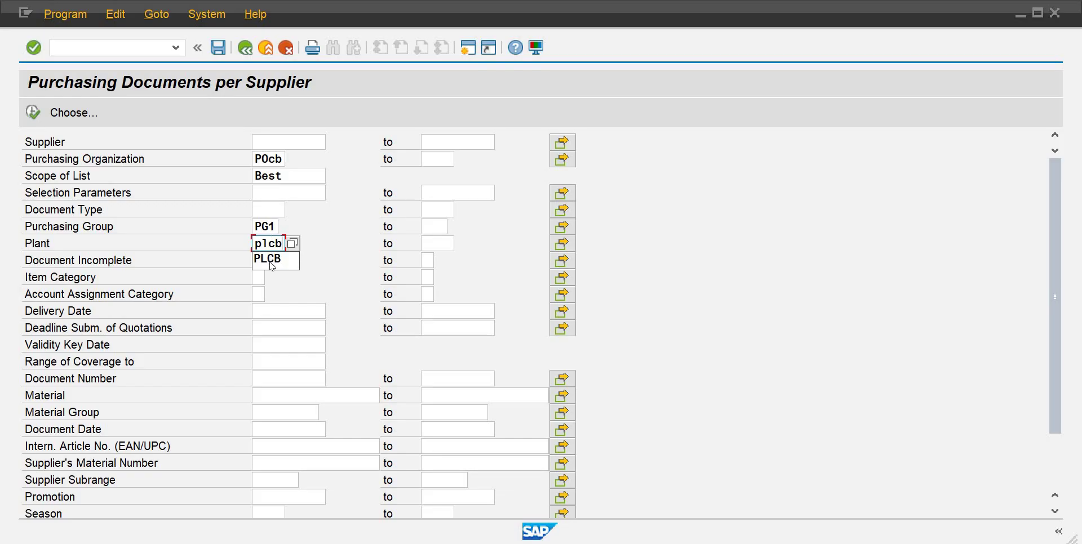
click(271, 261)
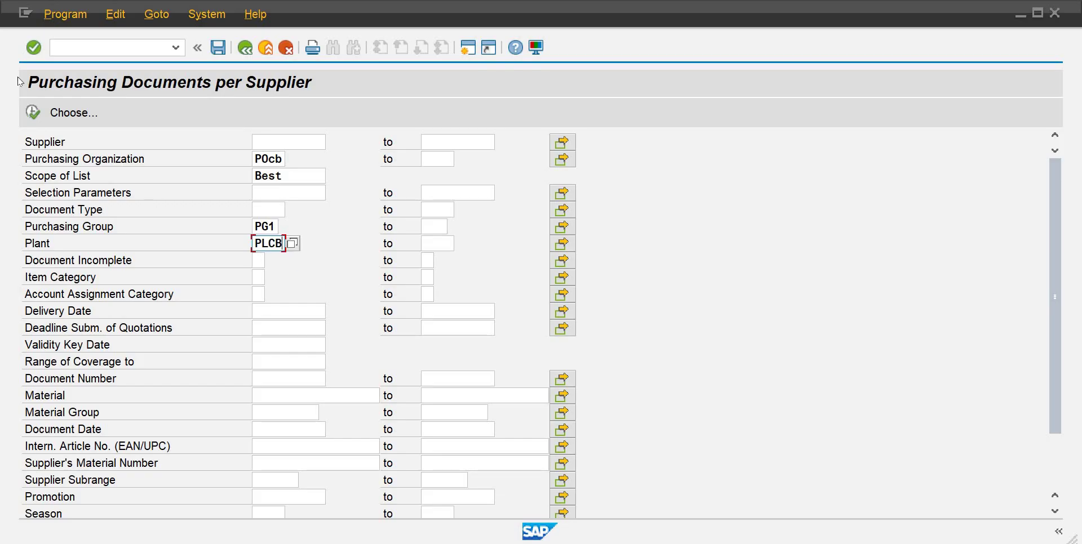
click(32, 113)
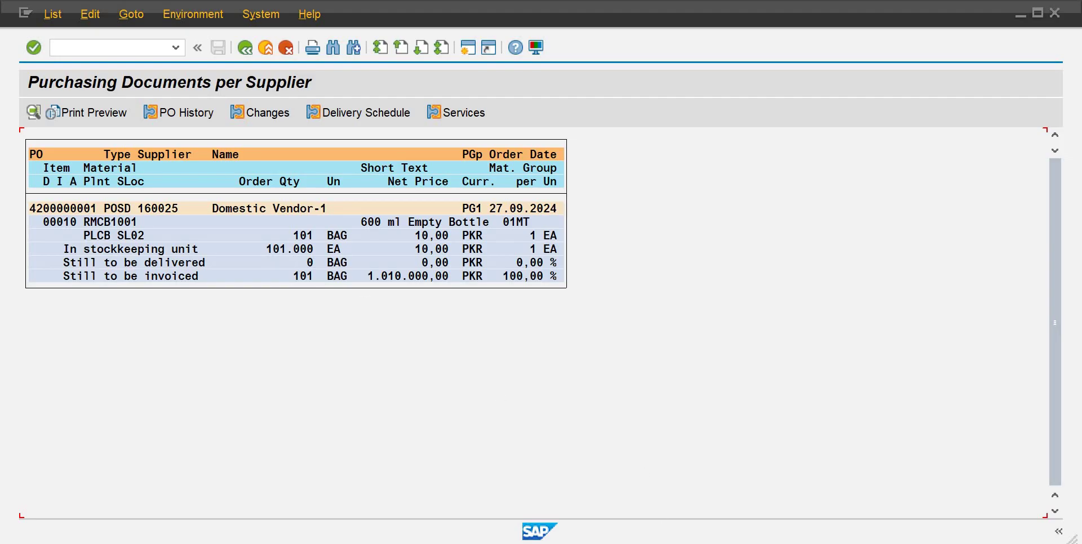
mouse_move(662, 541)
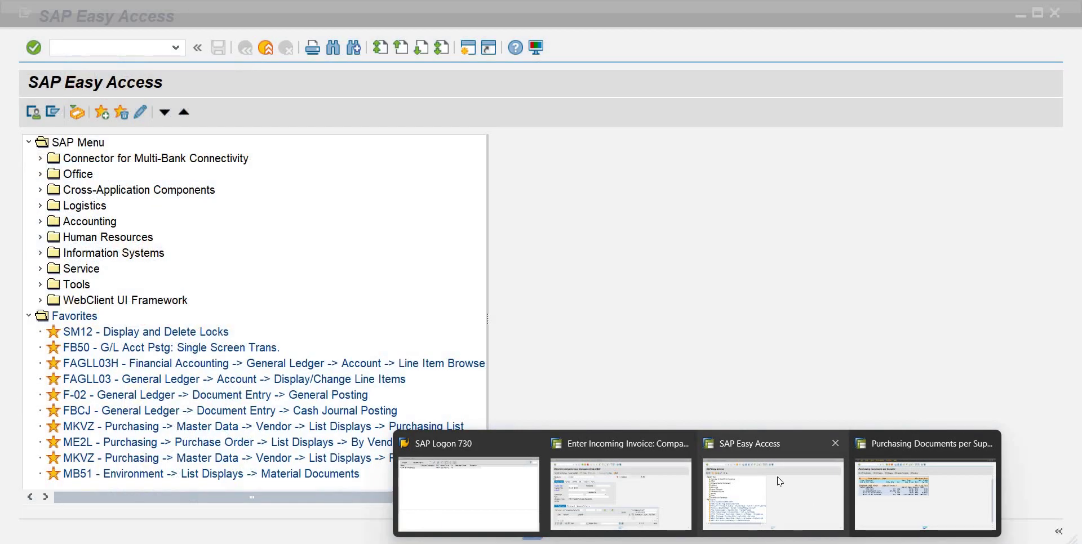
Step: Start transaction MB51 in the free session and run the material document list for plant PLCB
click(781, 487)
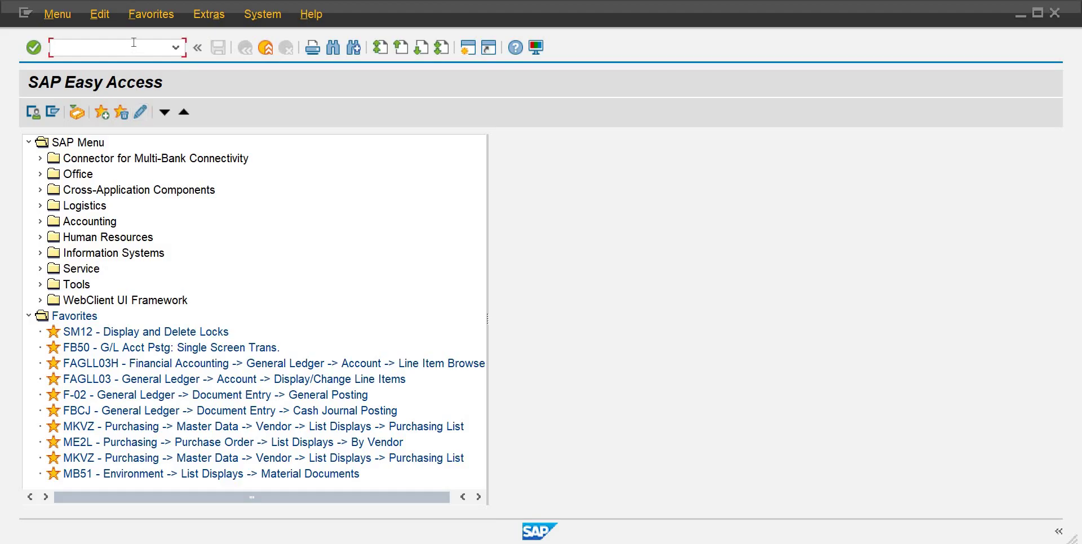
text(mb51)
key(Return)
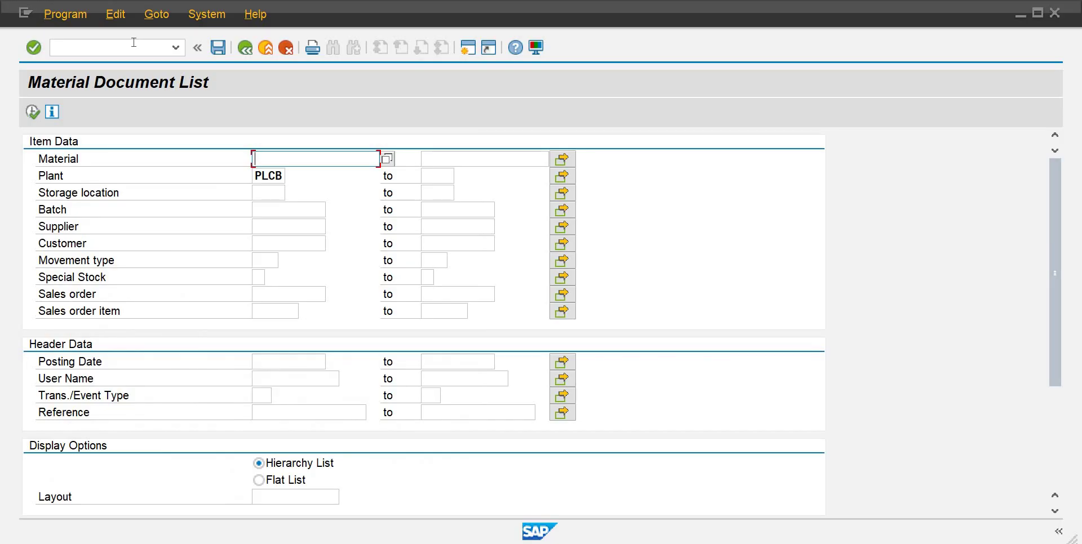
click(31, 113)
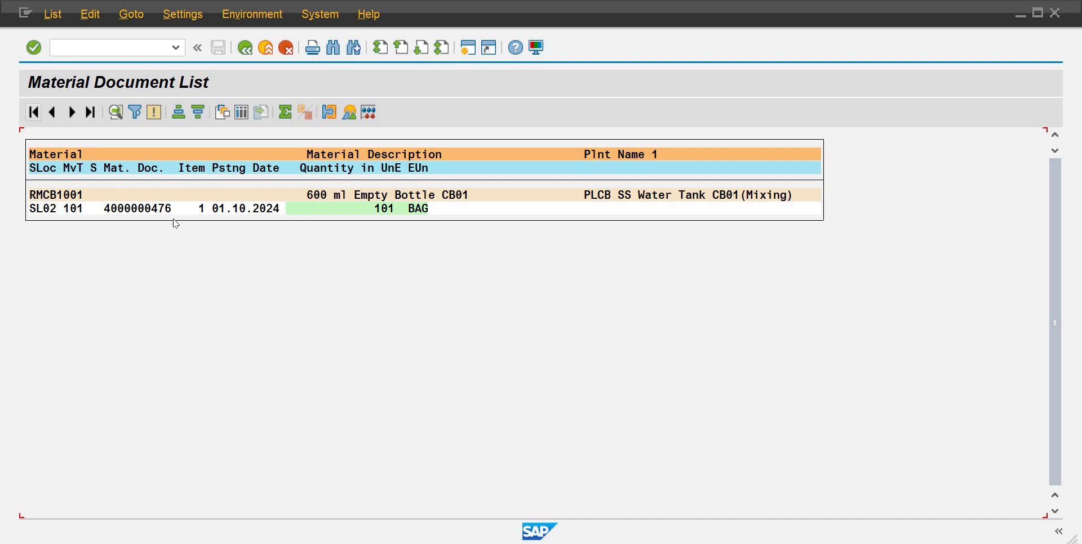
Step: Open the goods receipt material document for RMCB1001 and display its accounting document
double_click(155, 212)
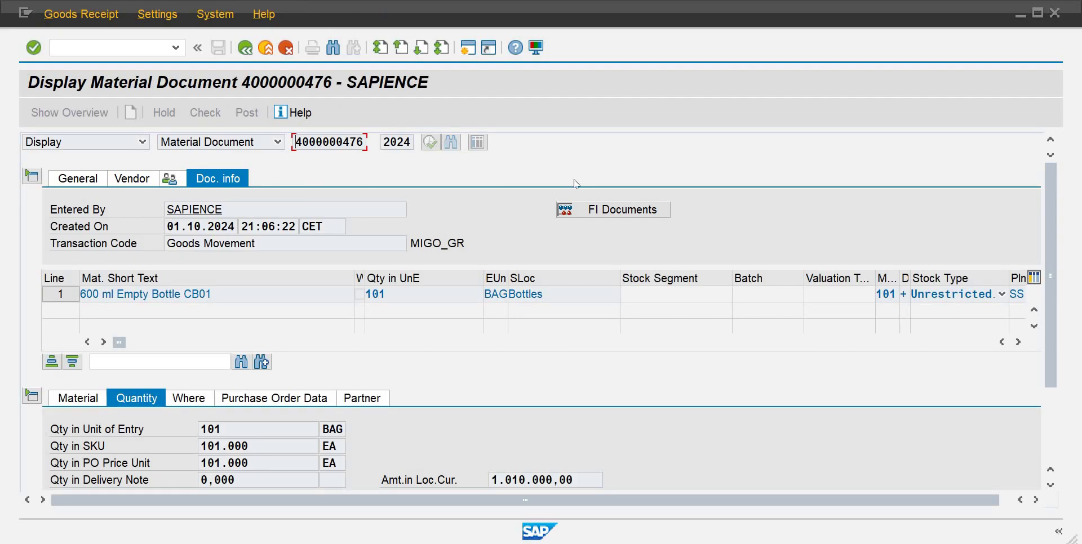
click(605, 212)
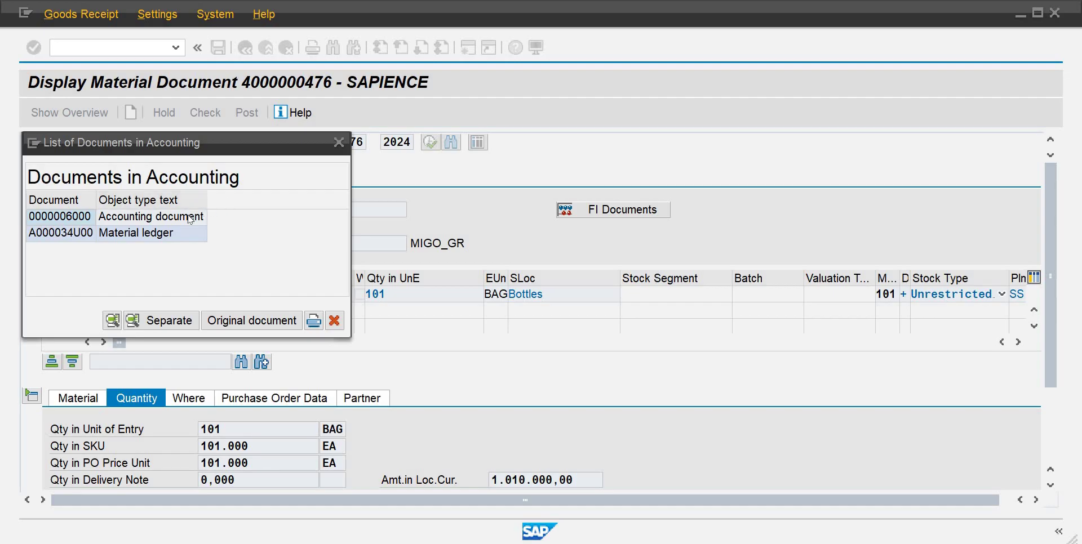
double_click(190, 217)
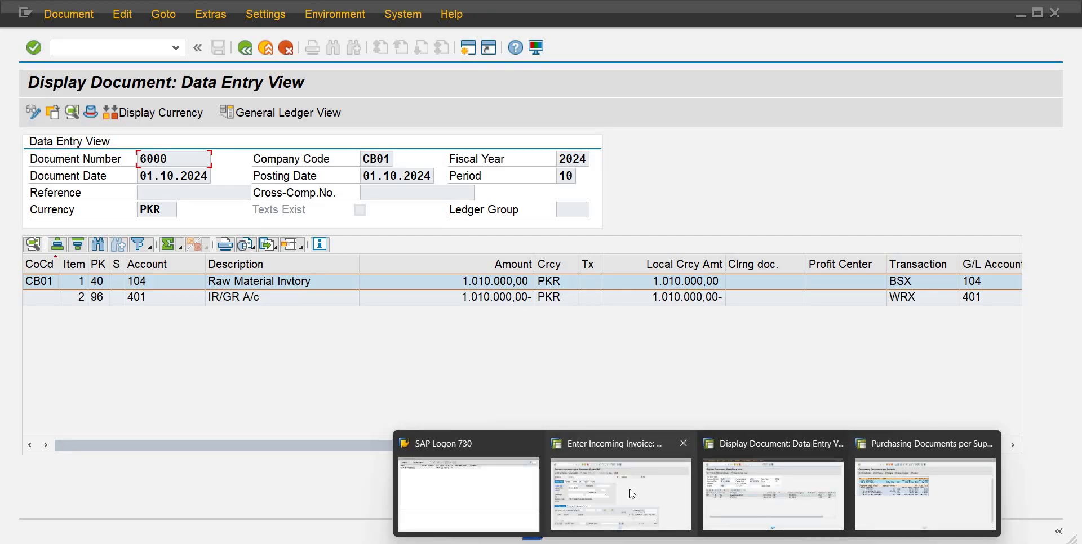
Step: Look up the purchase order still to be invoiced in the ME2L list and return to the MIRO invoice entry
click(647, 490)
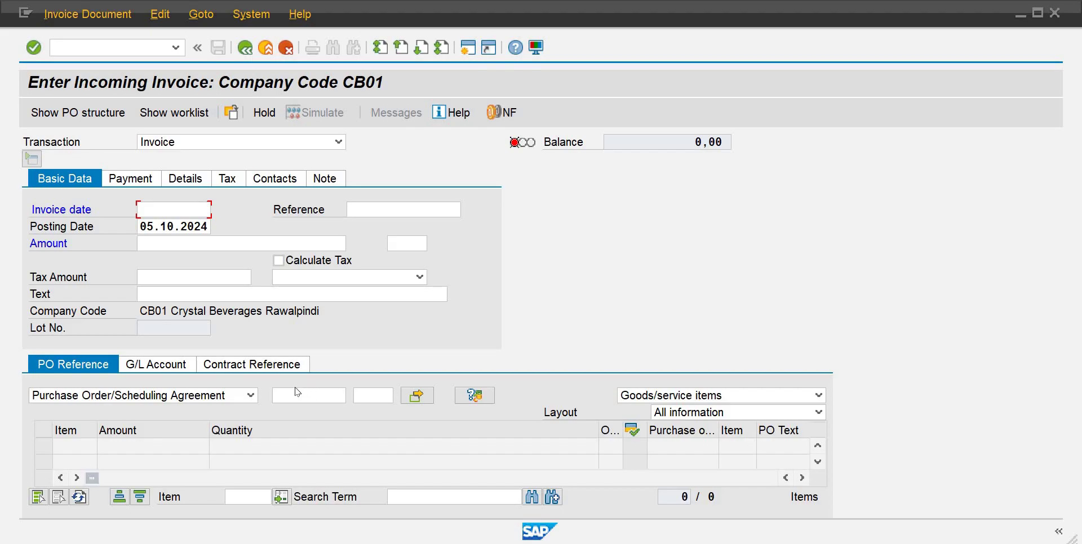
click(316, 390)
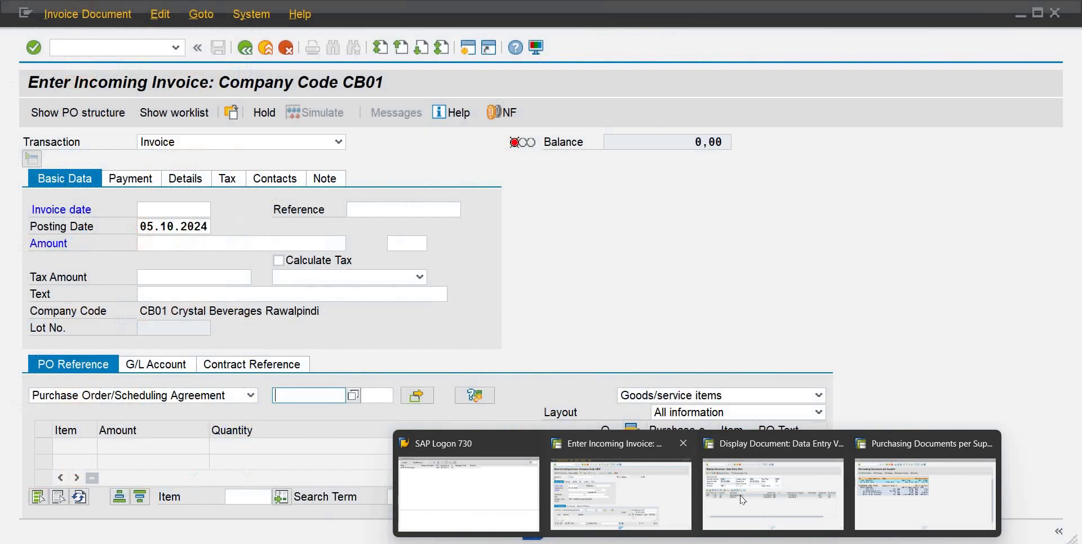
mouse_move(842, 494)
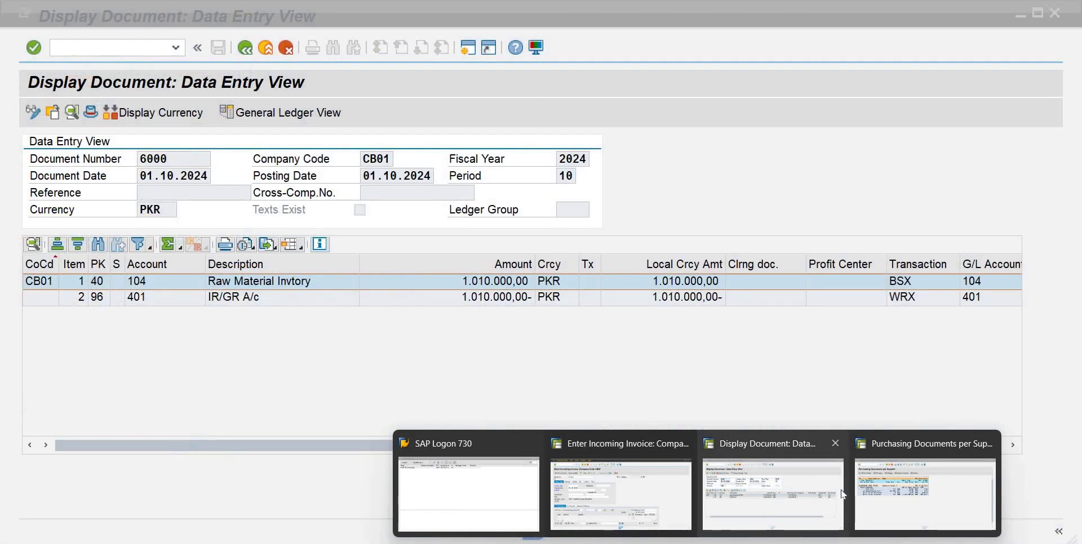
mouse_move(877, 495)
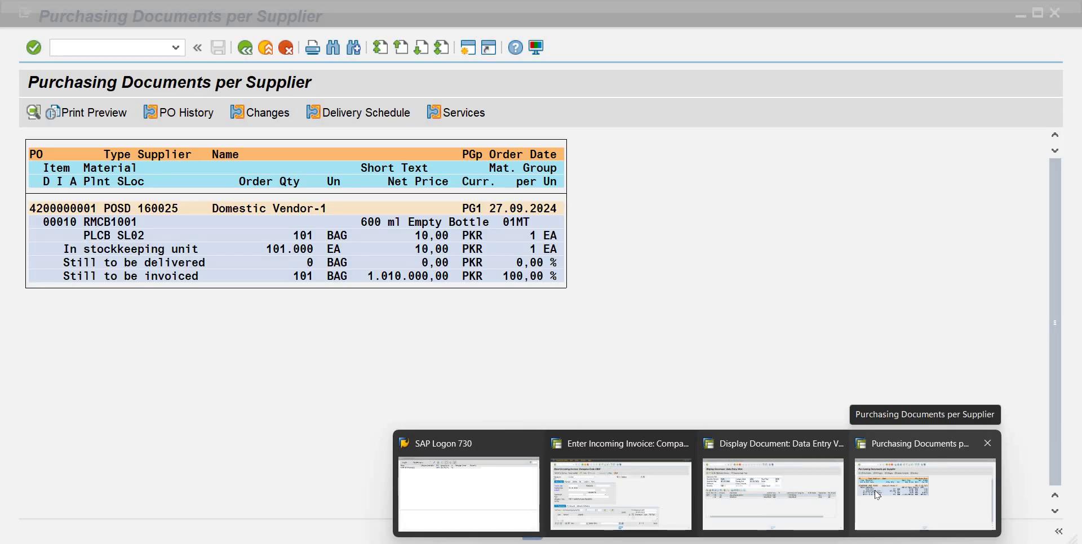
click(620, 495)
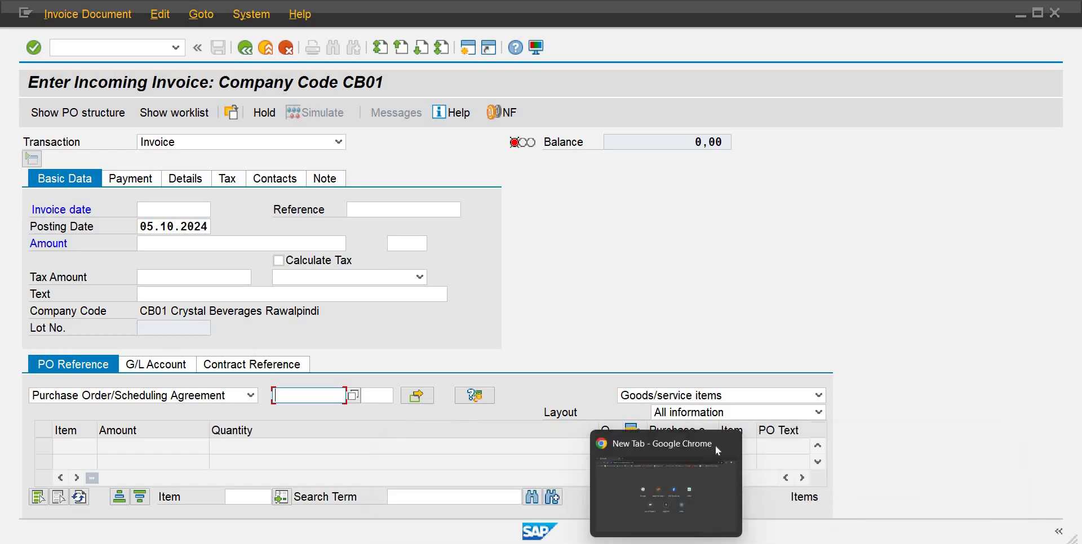
click(726, 444)
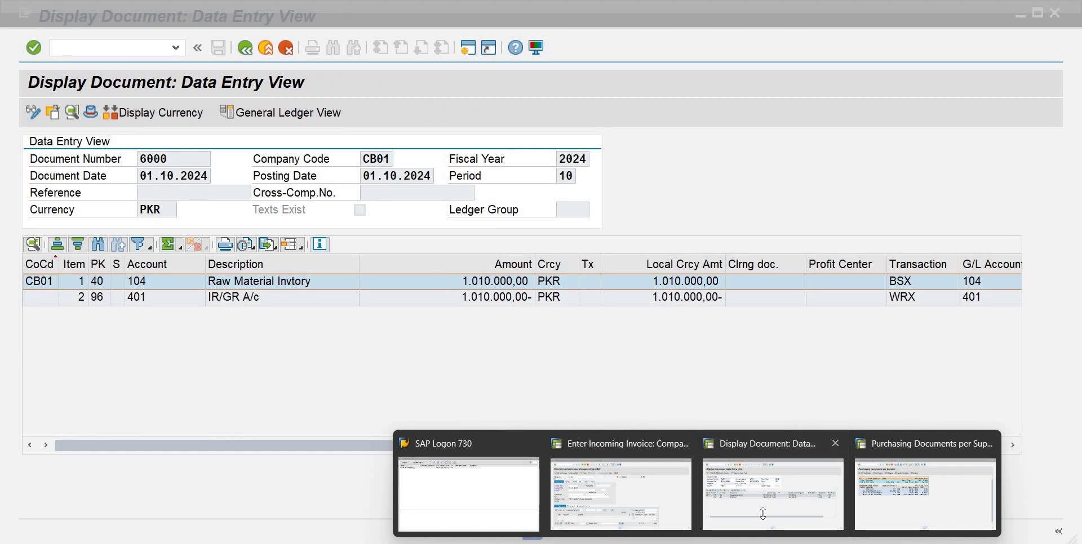
click(765, 517)
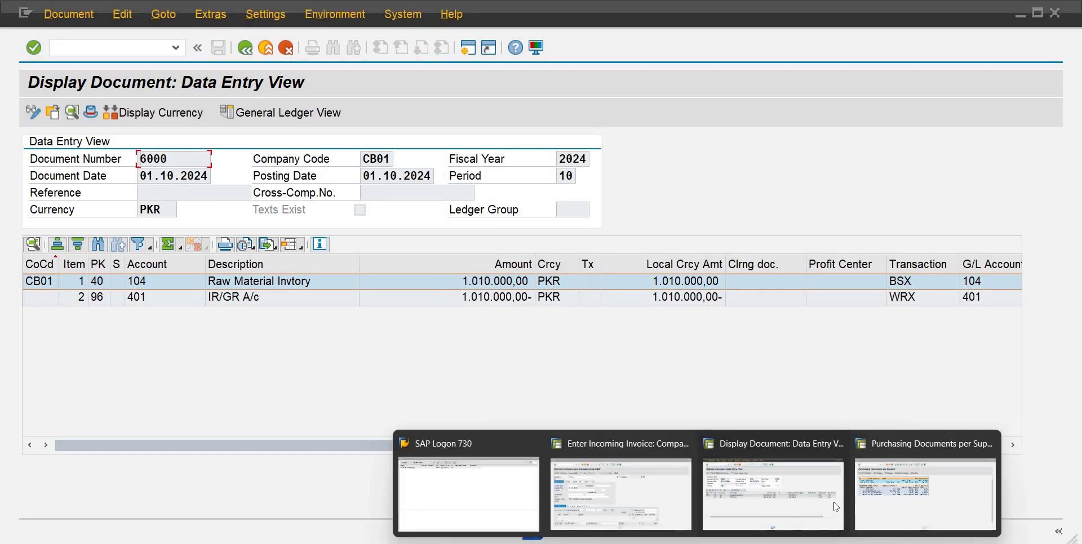
click(644, 497)
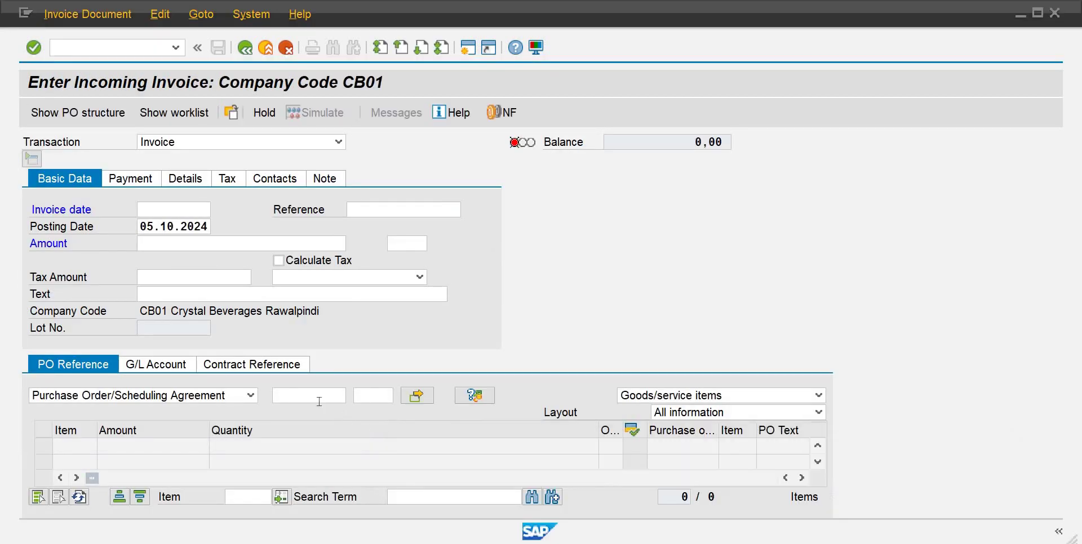
Step: Reference the purchase order number with item 10 in the invoice and set the invoice date to 05.10.2024
text(42)
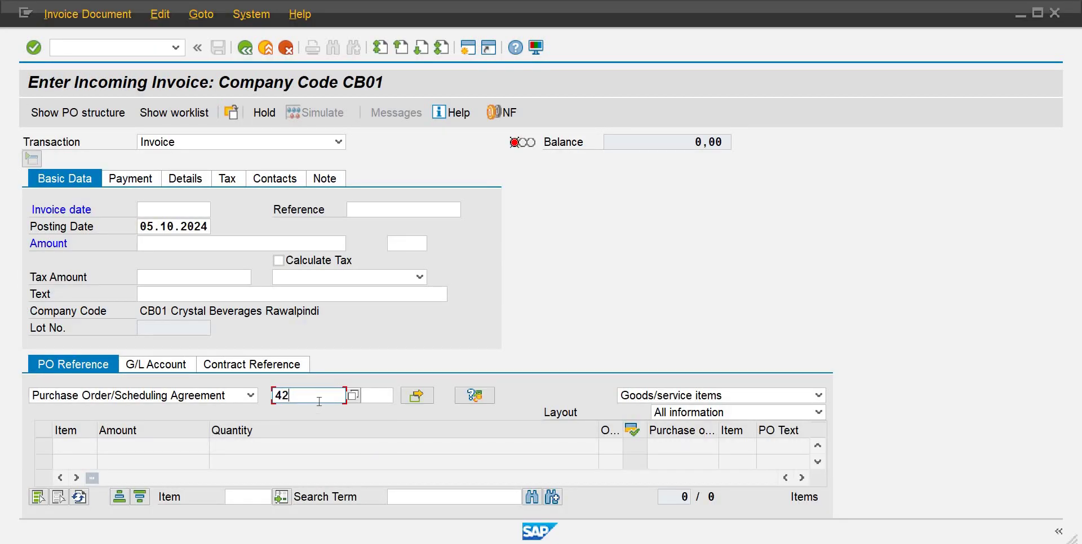
text(00000001)
key(Tab)
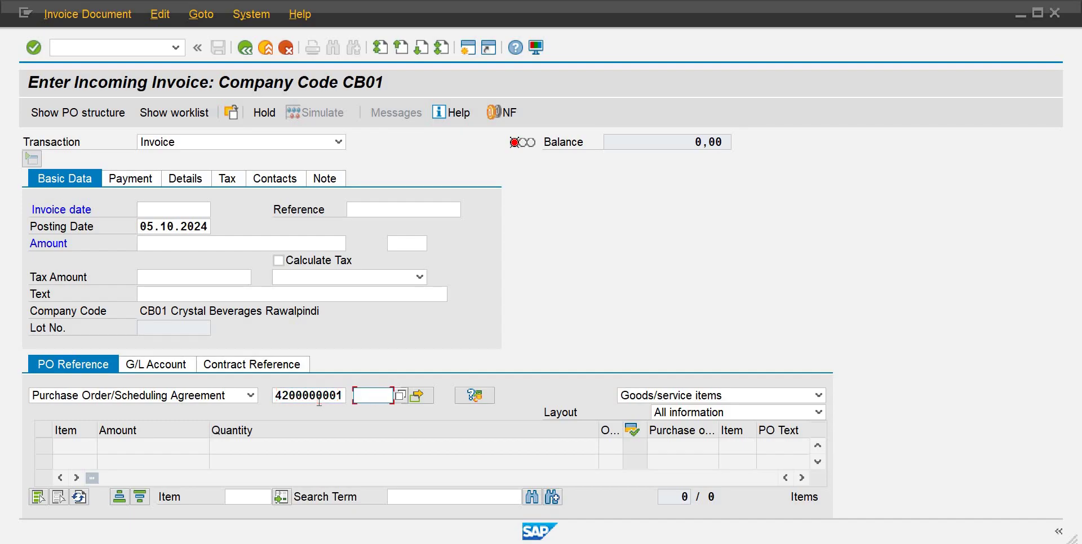
text(10)
key(Return)
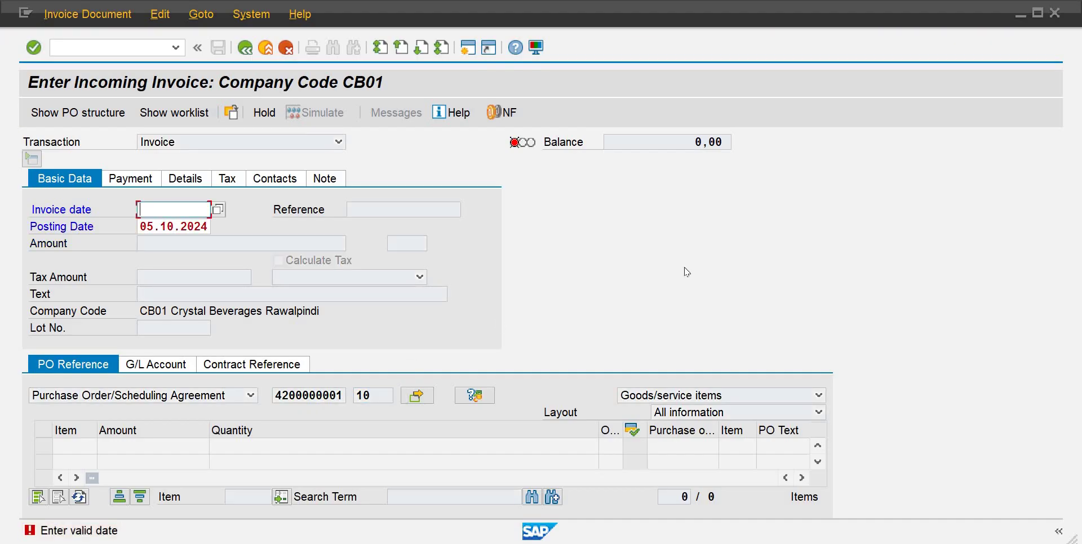
text(05102024)
key(Return)
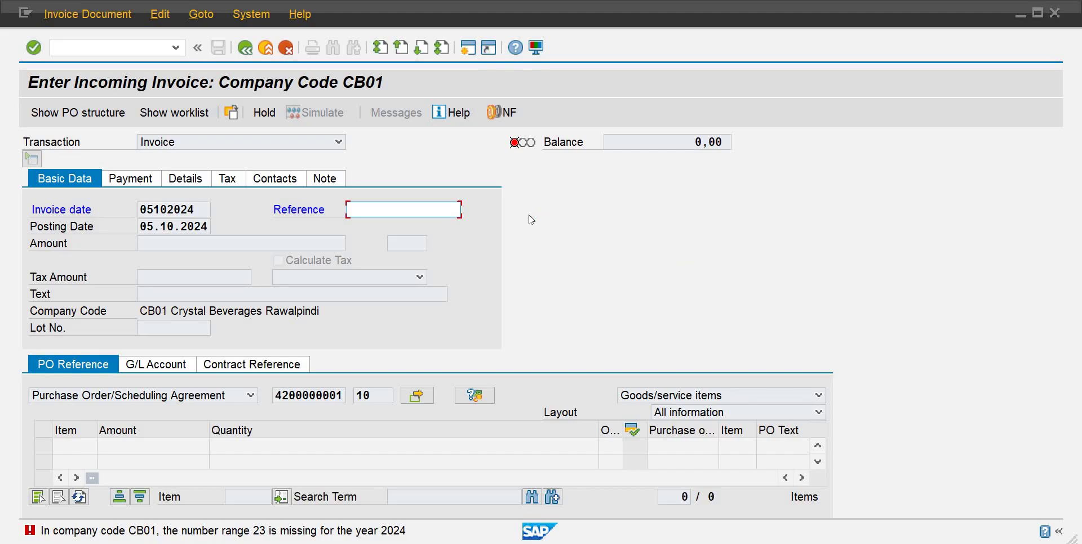
Step: Open a new session and start transaction FBN1 for the accounting document number ranges
click(467, 51)
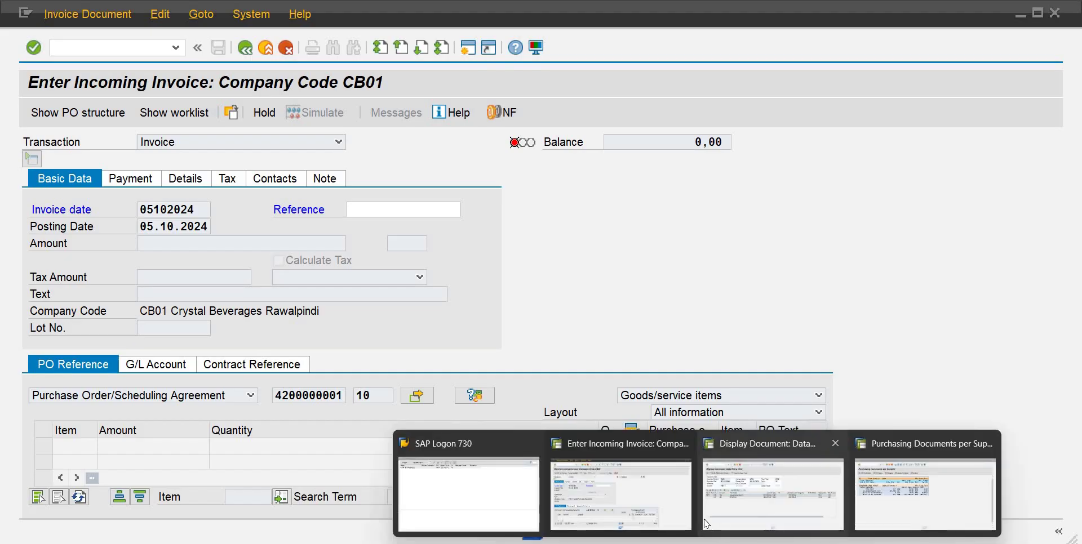
mouse_move(842, 474)
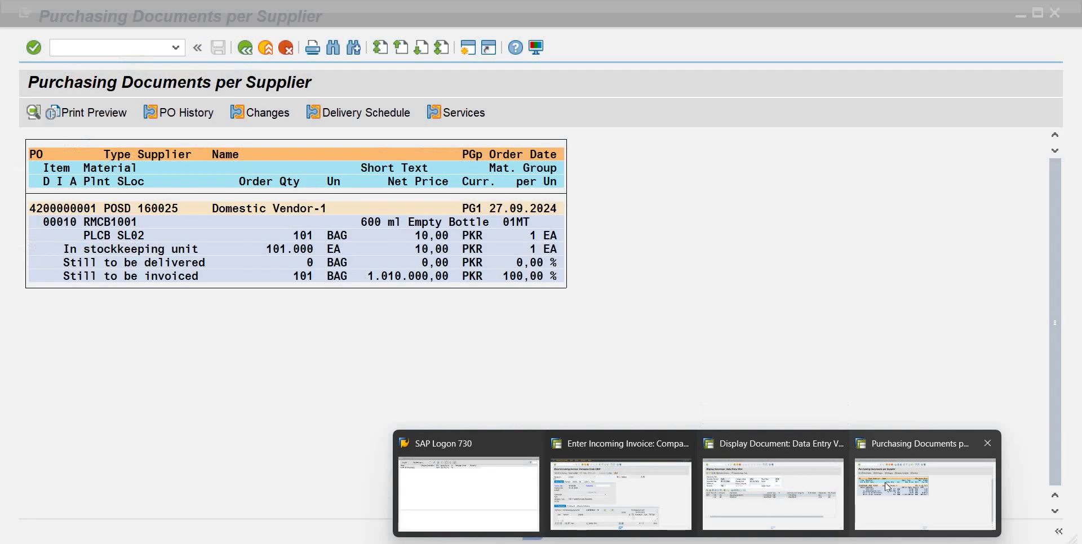
click(885, 482)
mouse_move(729, 534)
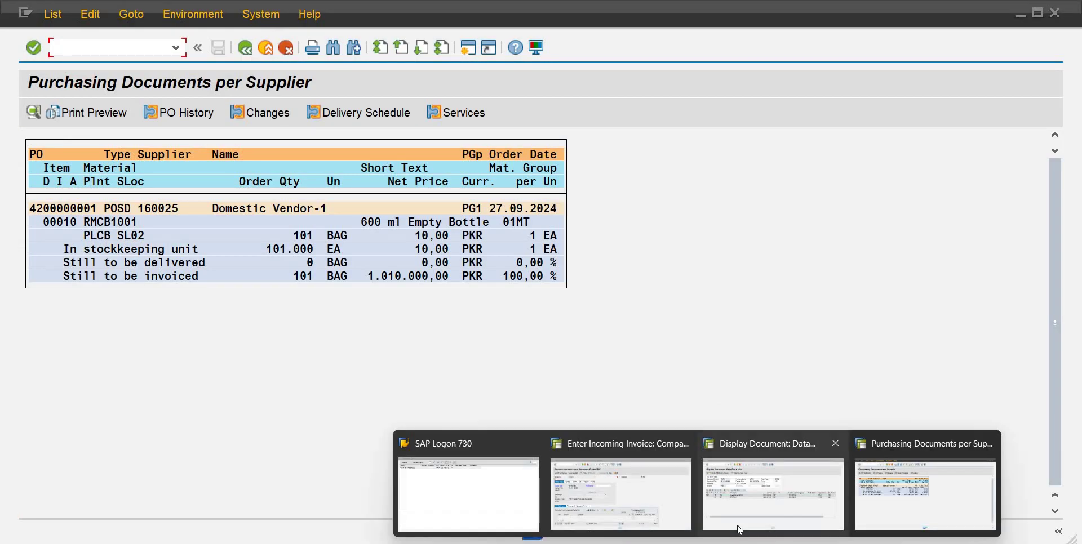
click(732, 468)
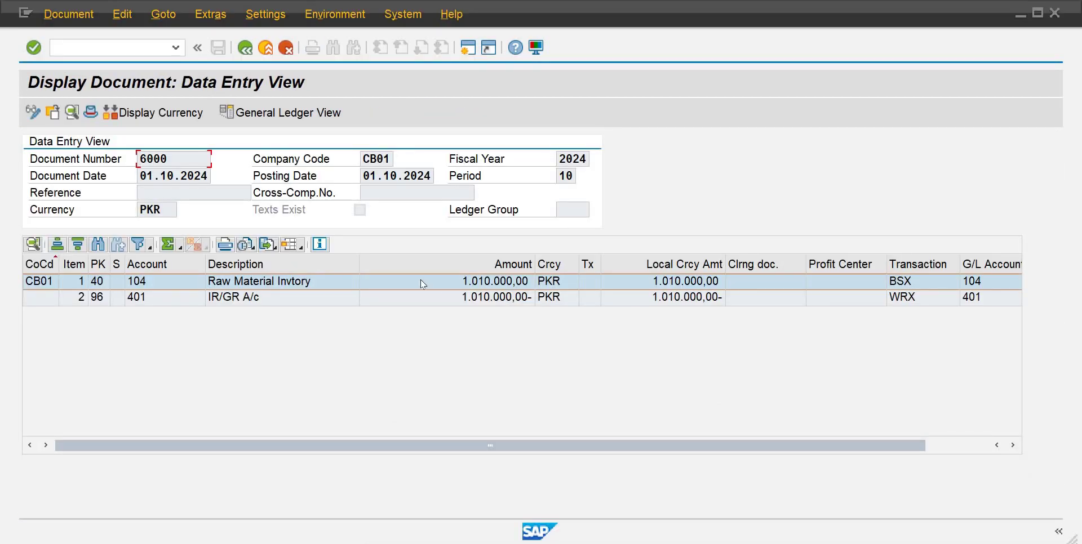
mouse_move(684, 540)
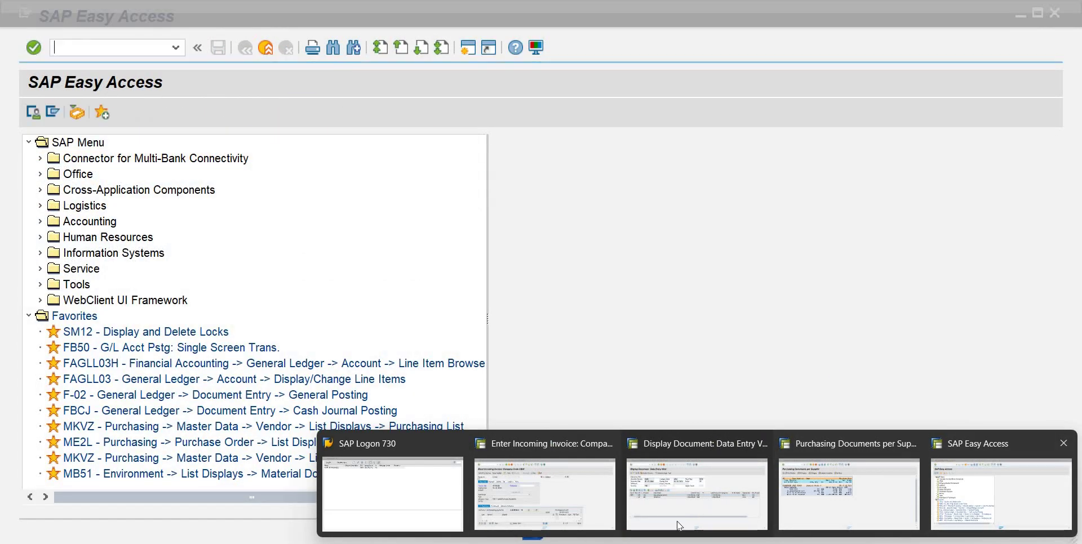
click(938, 513)
mouse_move(685, 541)
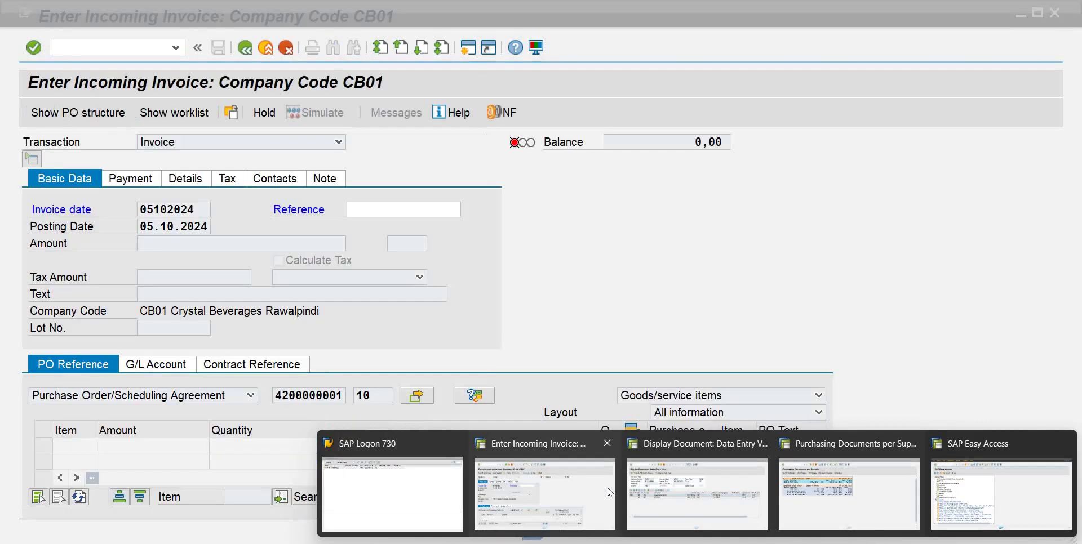
click(555, 485)
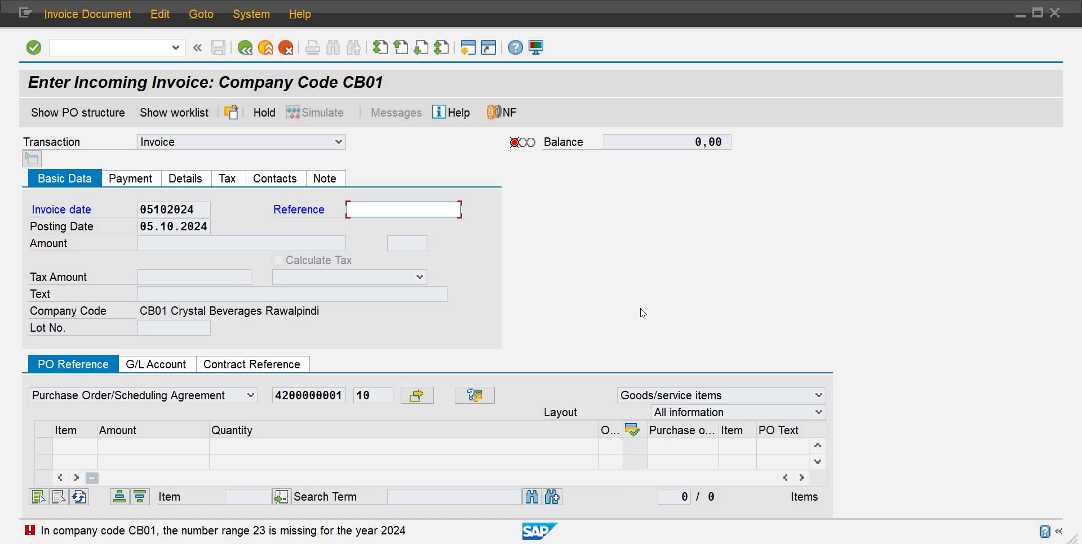
mouse_move(781, 542)
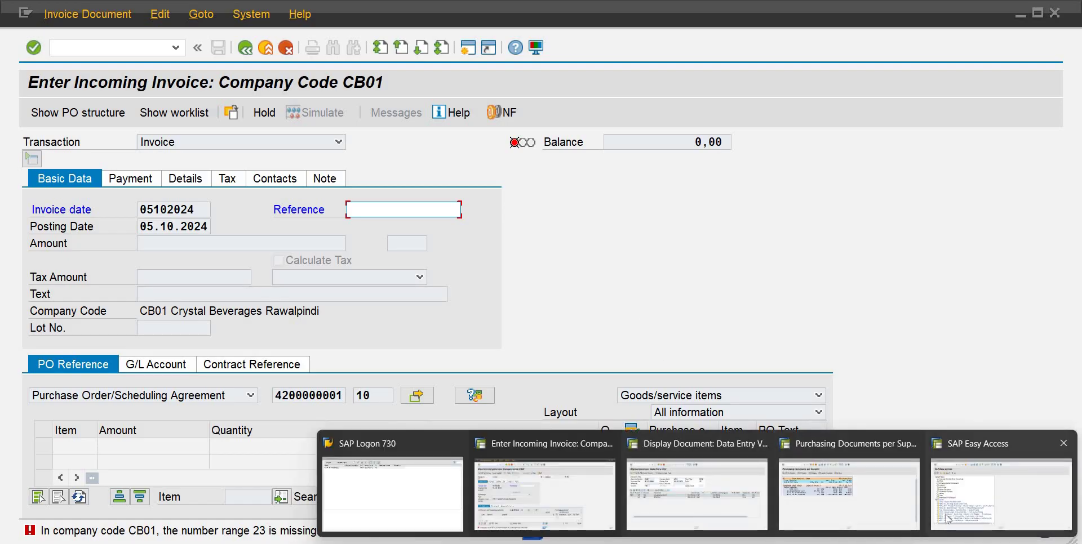
click(948, 519)
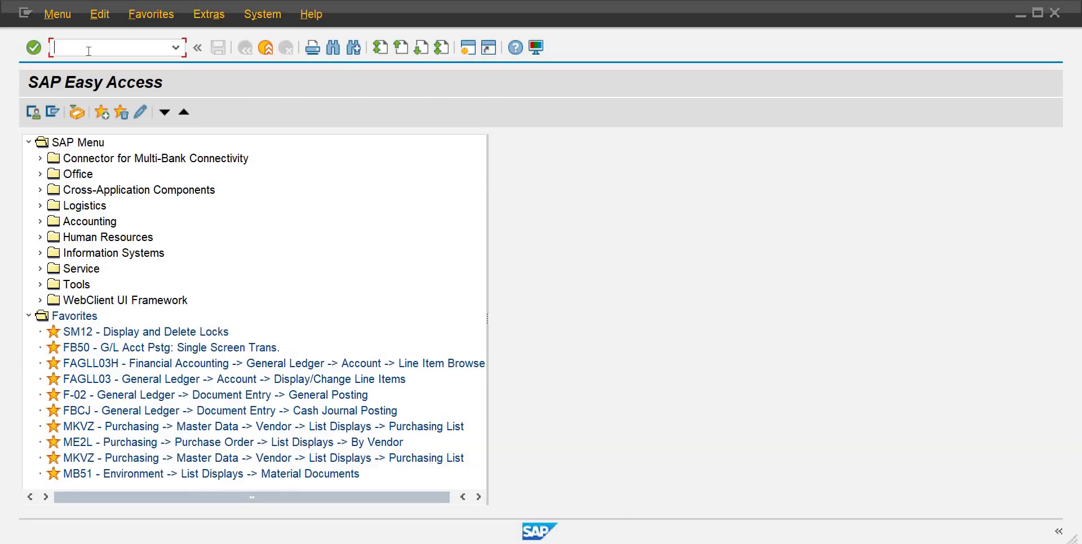
text(fbn1)
key(Return)
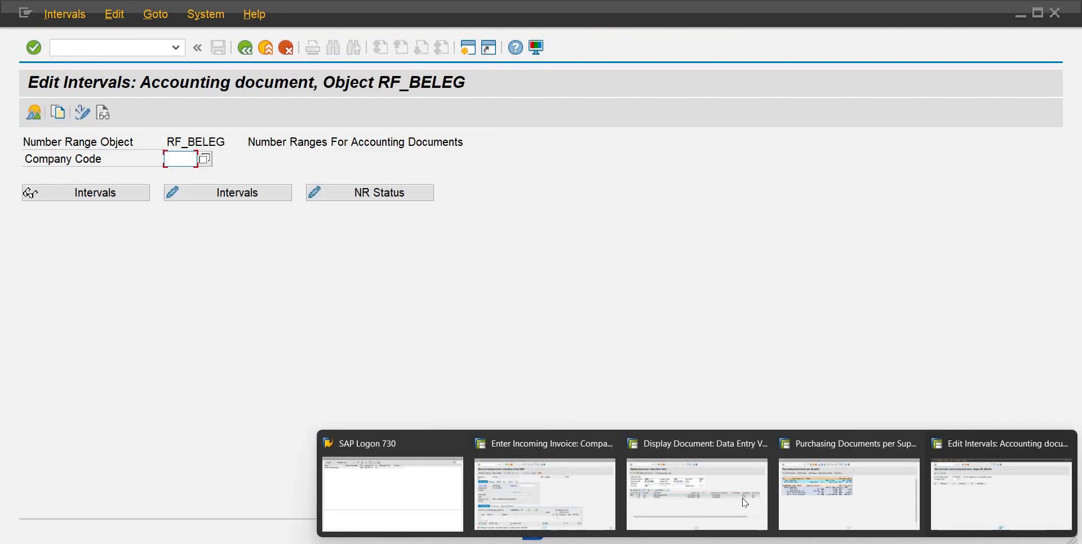
Step: Recheck the number range error in the invoice and open the intervals of company code CB01 for editing
mouse_move(578, 528)
click(579, 528)
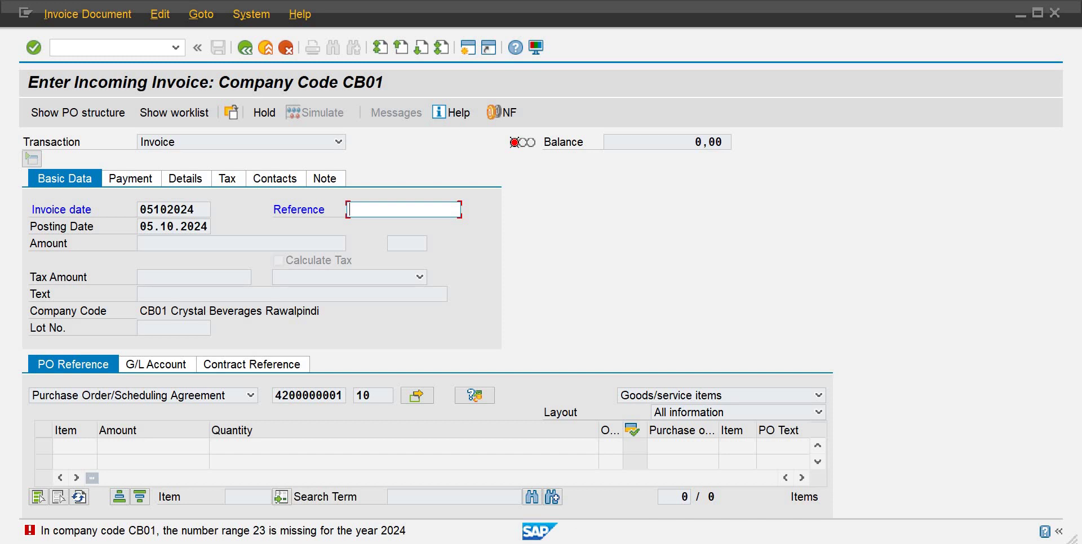
click(997, 479)
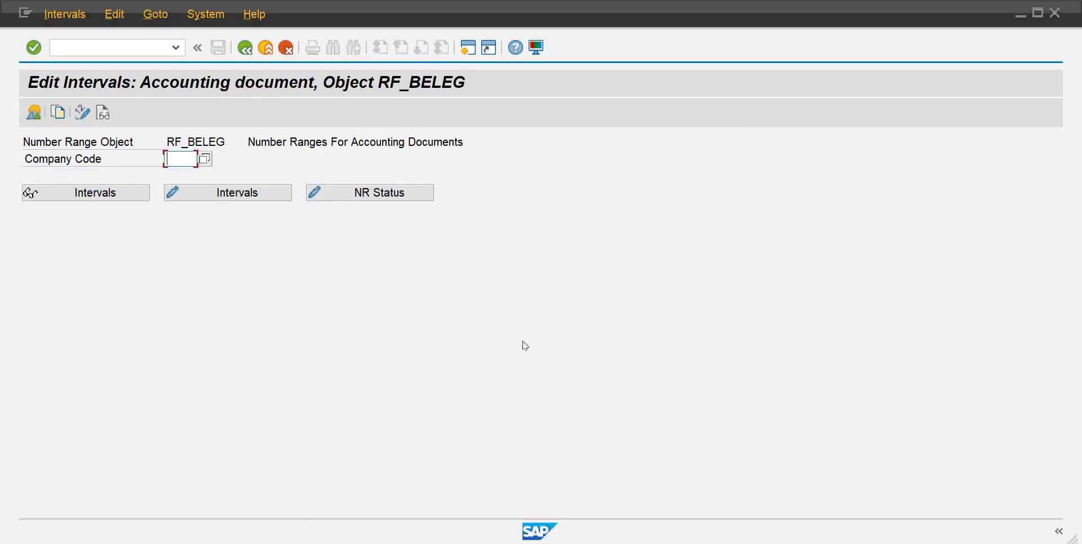
text(cb01)
click(236, 193)
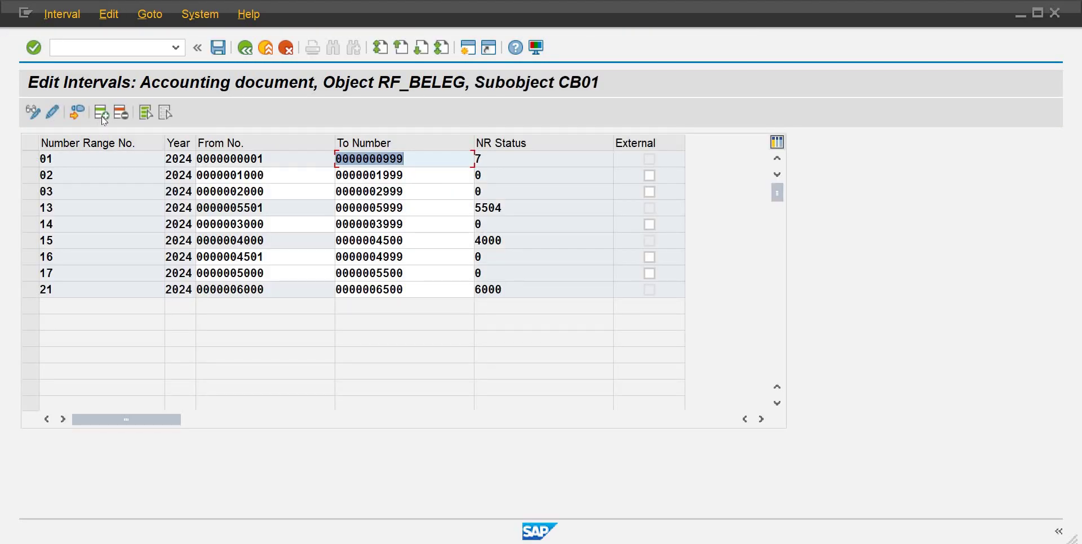
Step: Insert a new interval row for company code CB01 and recheck the missing range number and year in the invoice
click(101, 116)
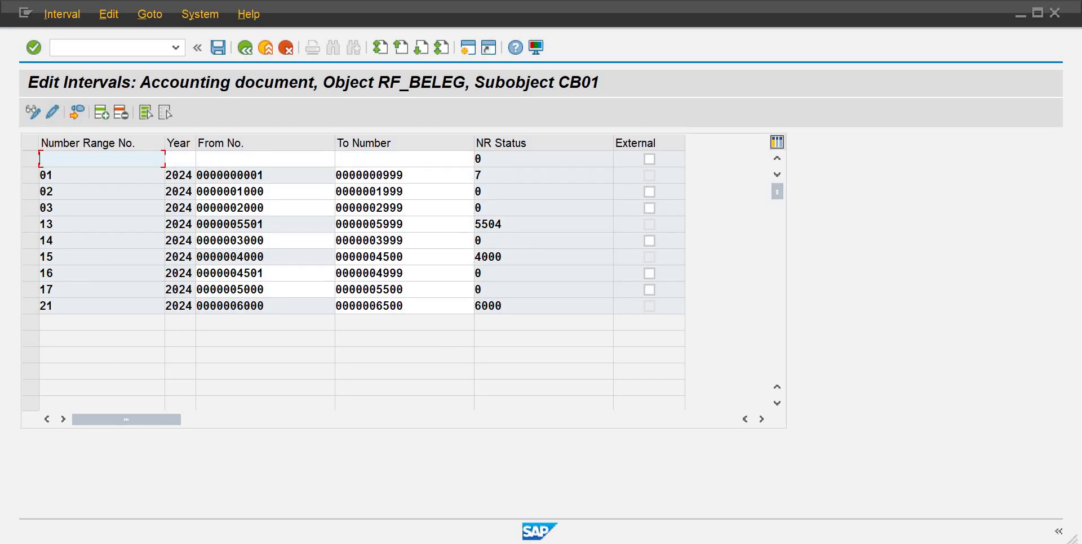
mouse_move(698, 542)
click(584, 500)
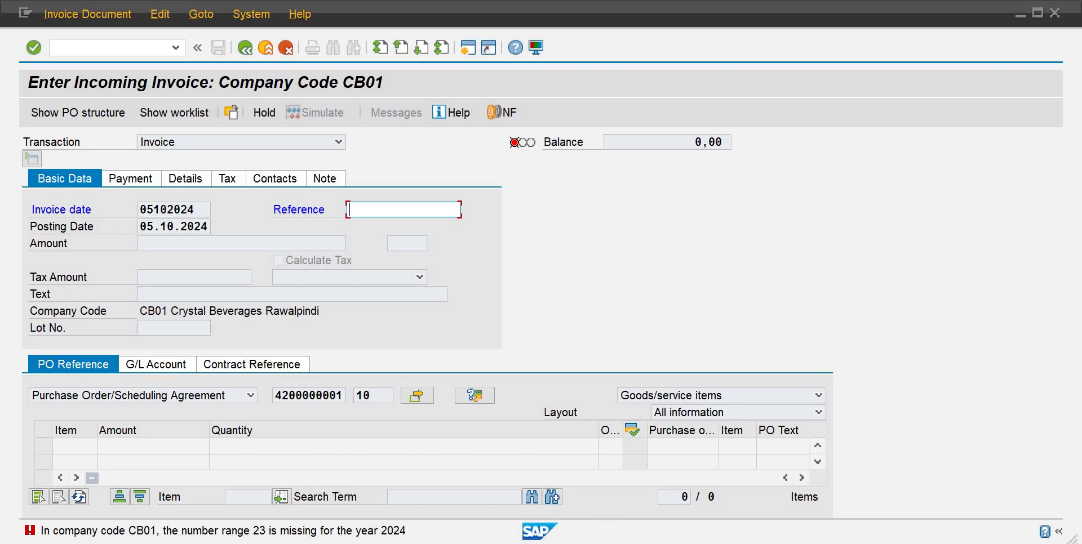
mouse_move(699, 542)
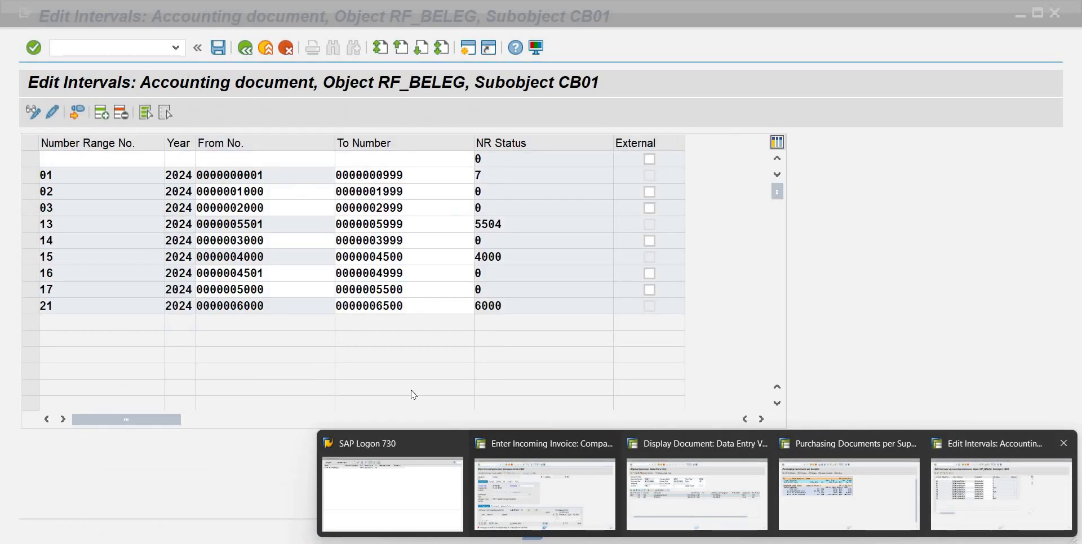
click(1001, 494)
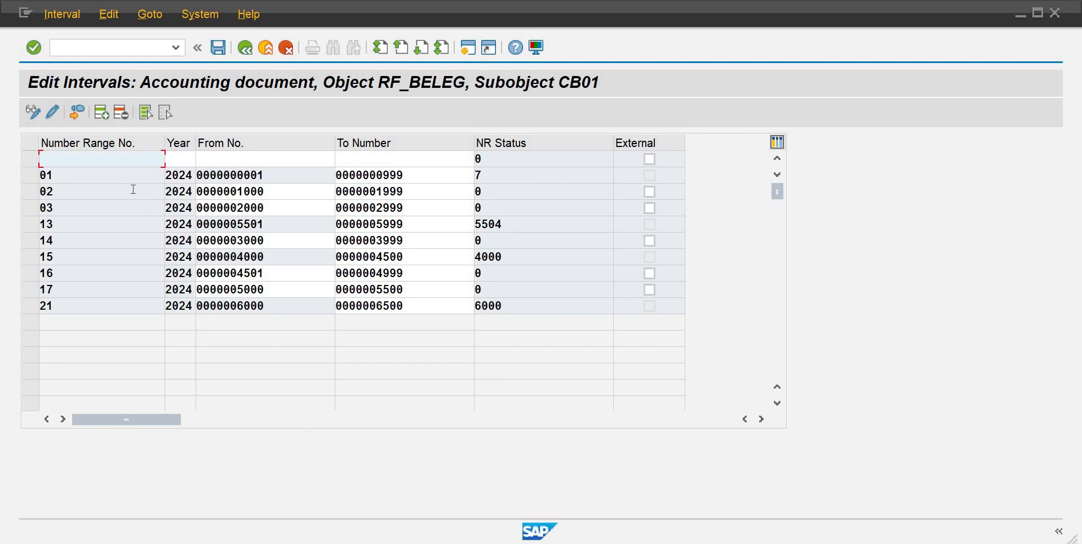
Step: Define number range 23 for year 2024 from 6501 to 6999 and save the intervals
text(23)
key(Tab)
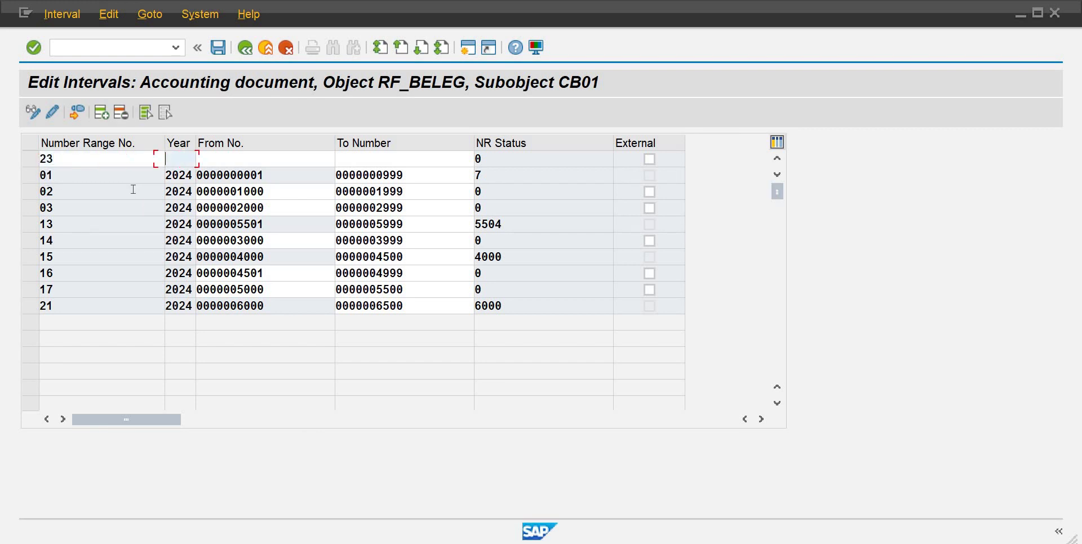
text(2024)
key(Tab)
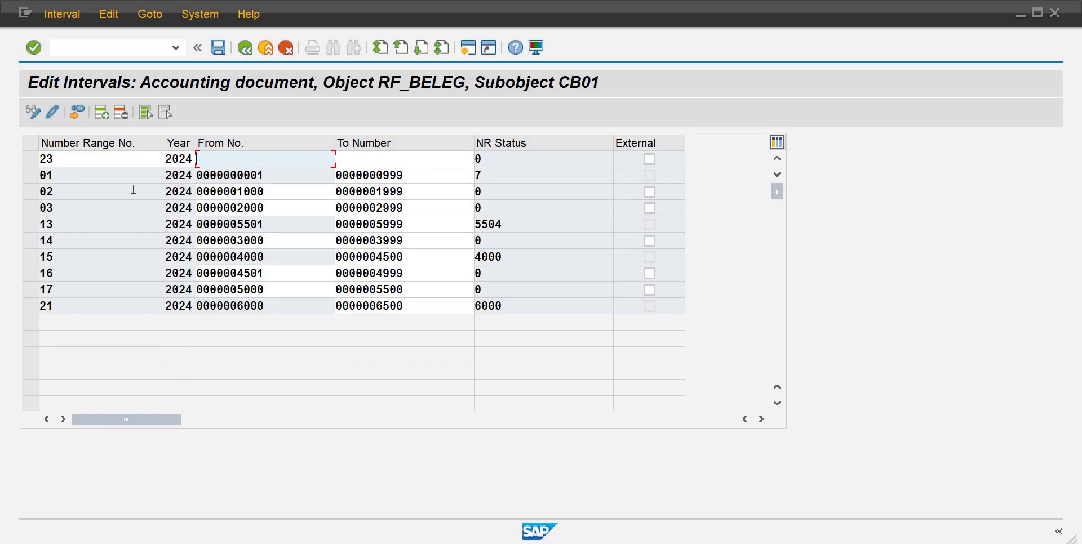
text(6501)
key(Tab)
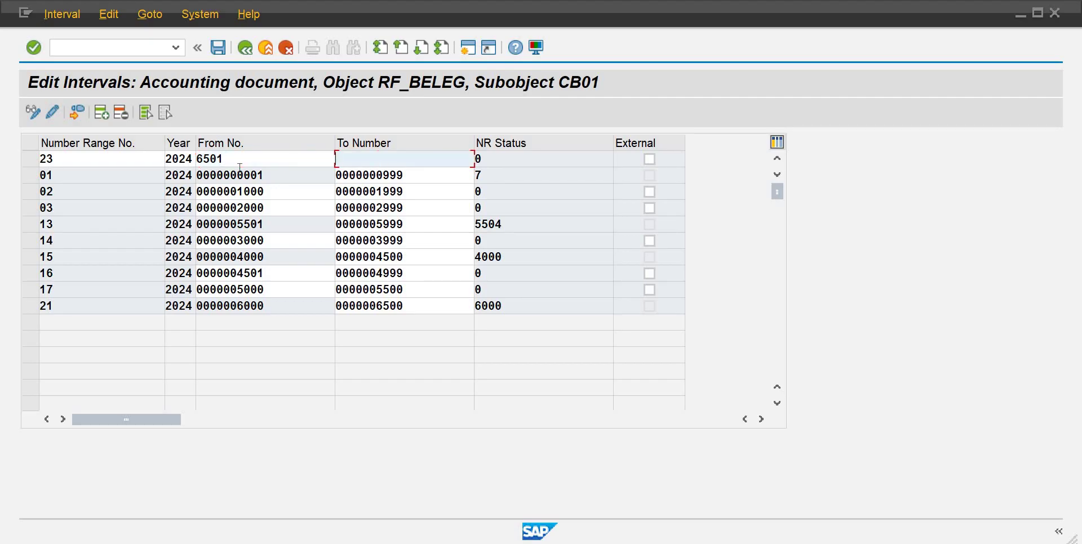
text(6999)
key(Return)
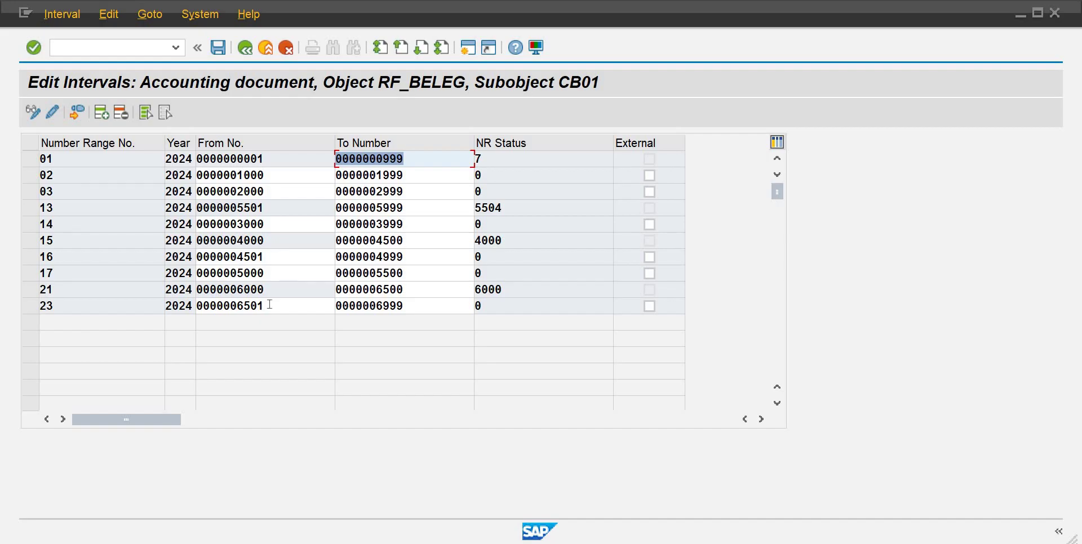
drag(262, 306, 237, 307)
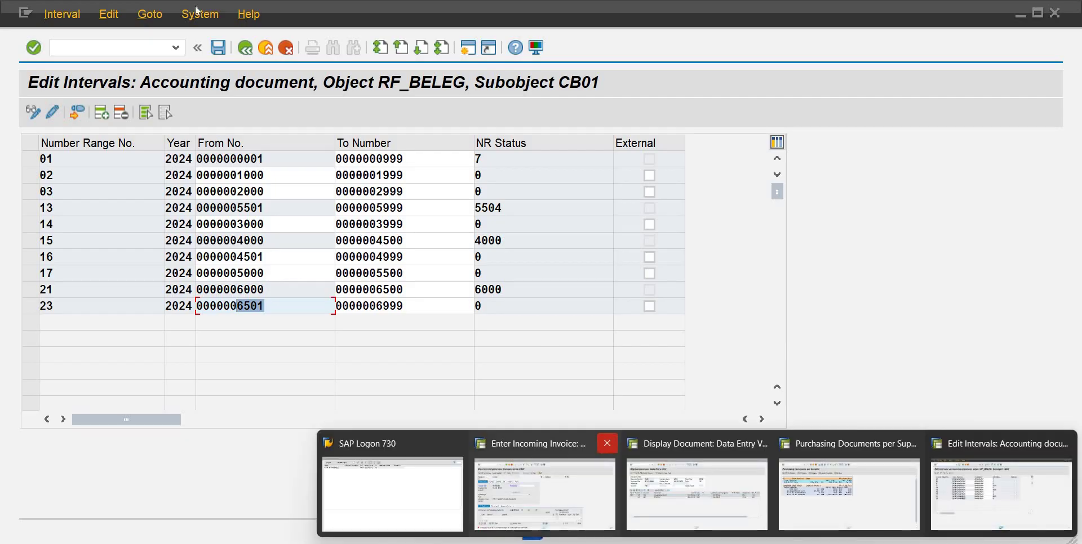
click(218, 49)
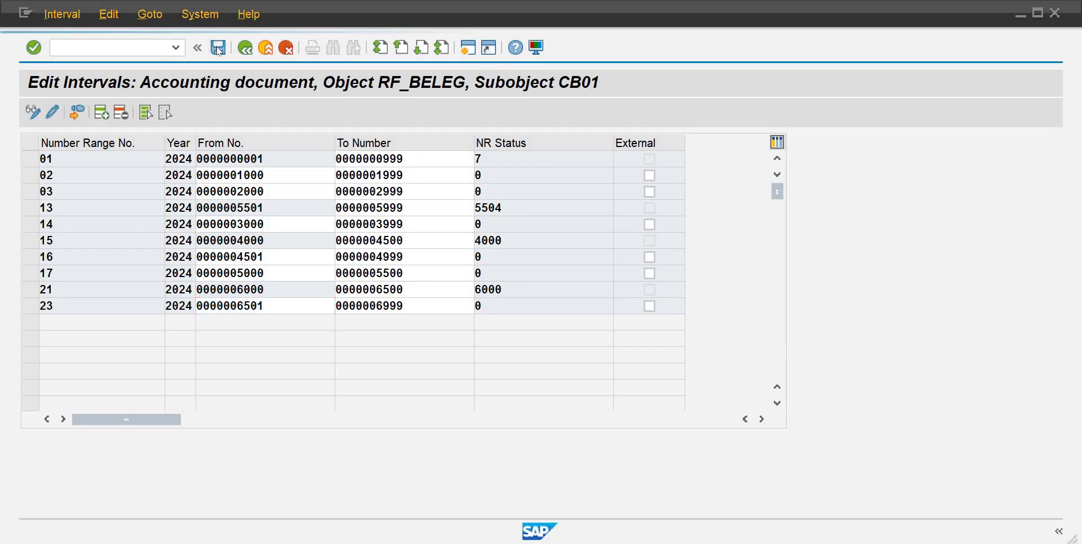
Step: Return to the incoming invoice, revalidate it and set its reference to 10011
click(549, 490)
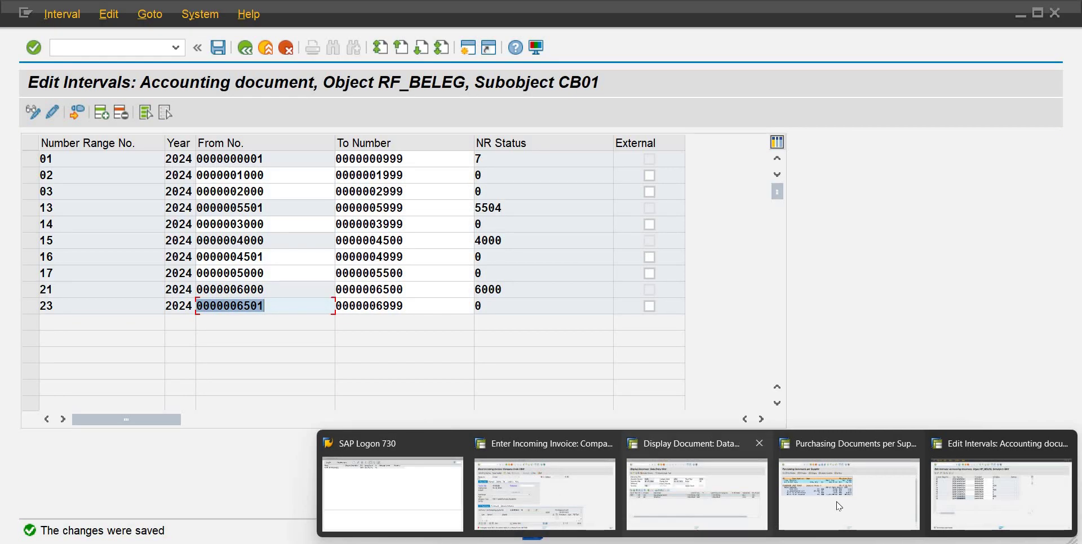
click(611, 500)
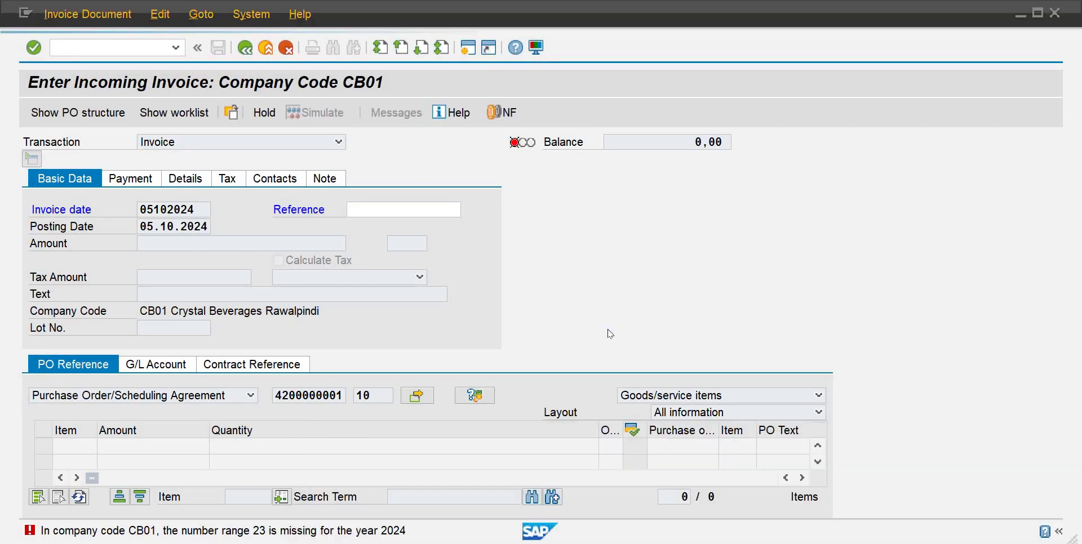
key(Return)
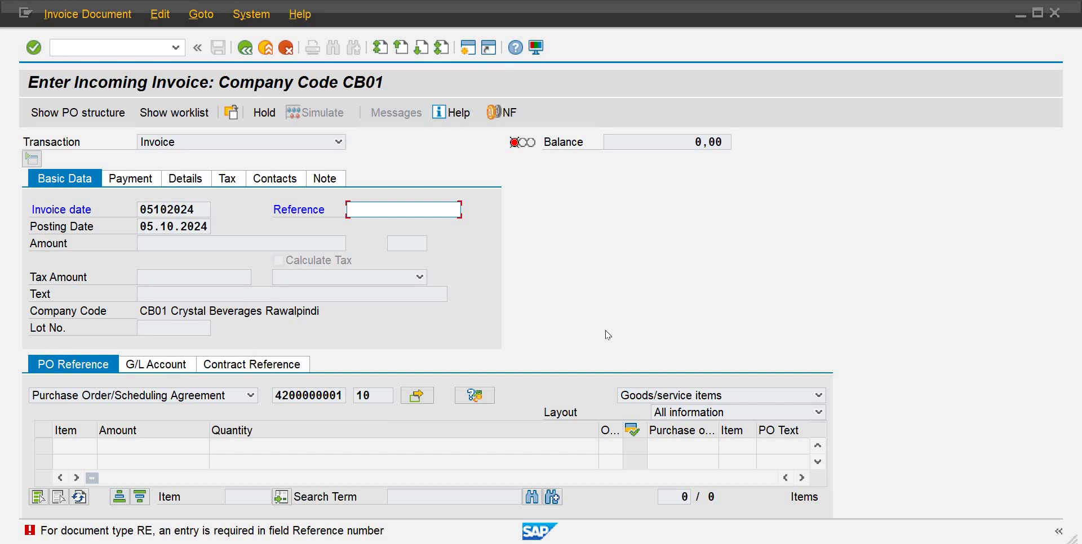
text(10011)
key(Return)
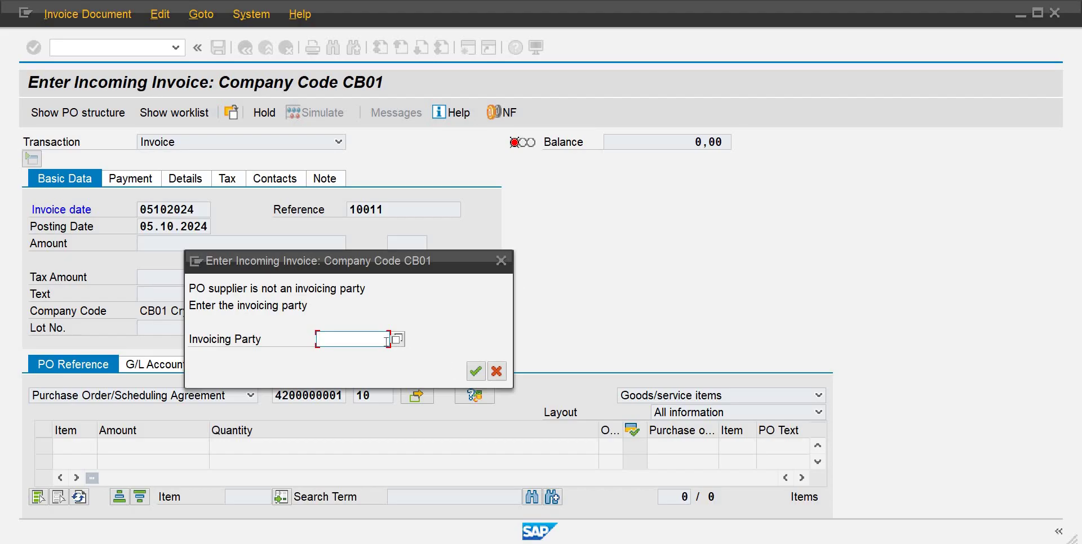
Step: Look up the purchase order's supplier number in the Purchasing Documents per Supplier list and return to the invoice
mouse_move(697, 543)
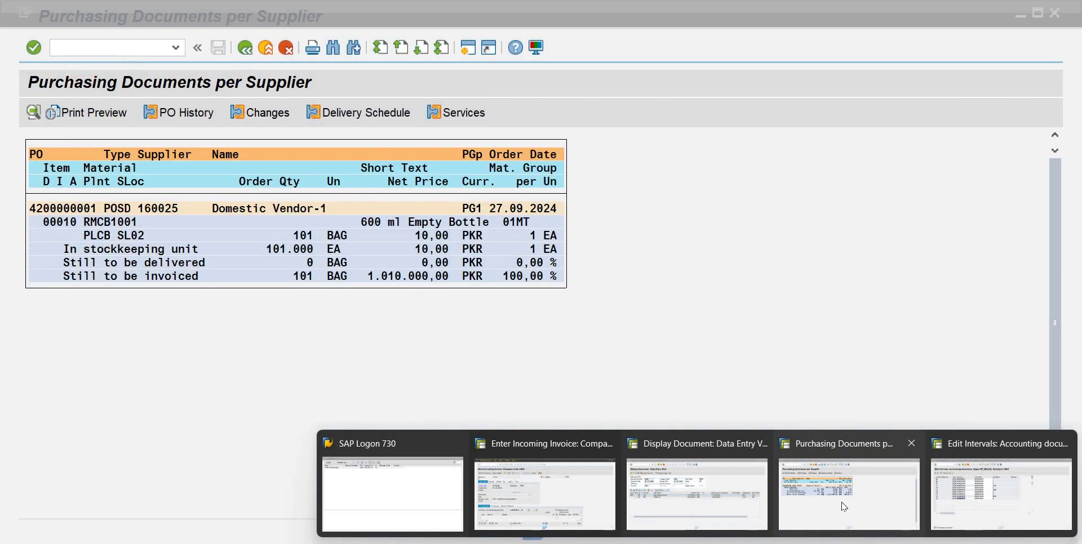
click(844, 507)
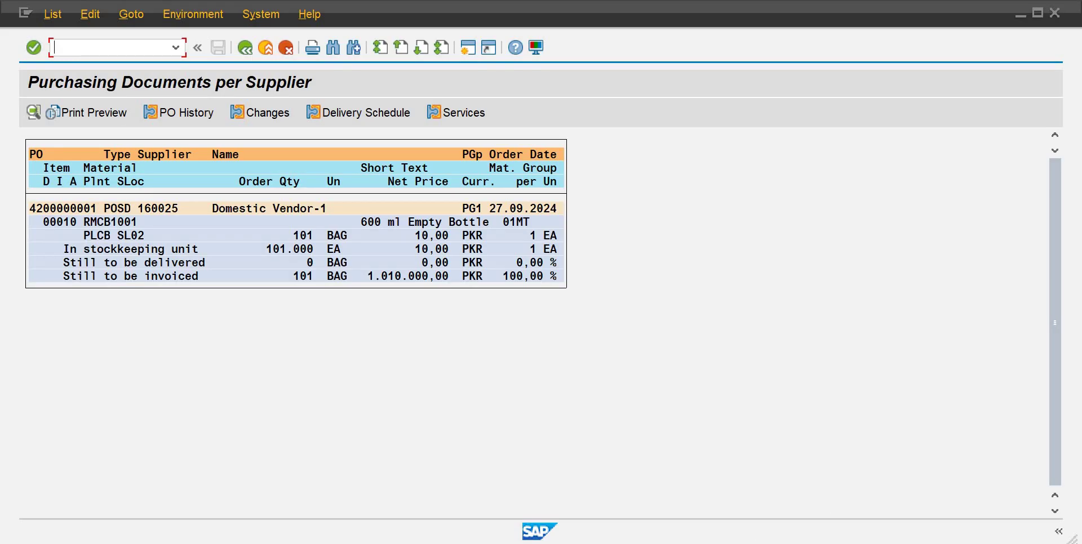
mouse_move(724, 543)
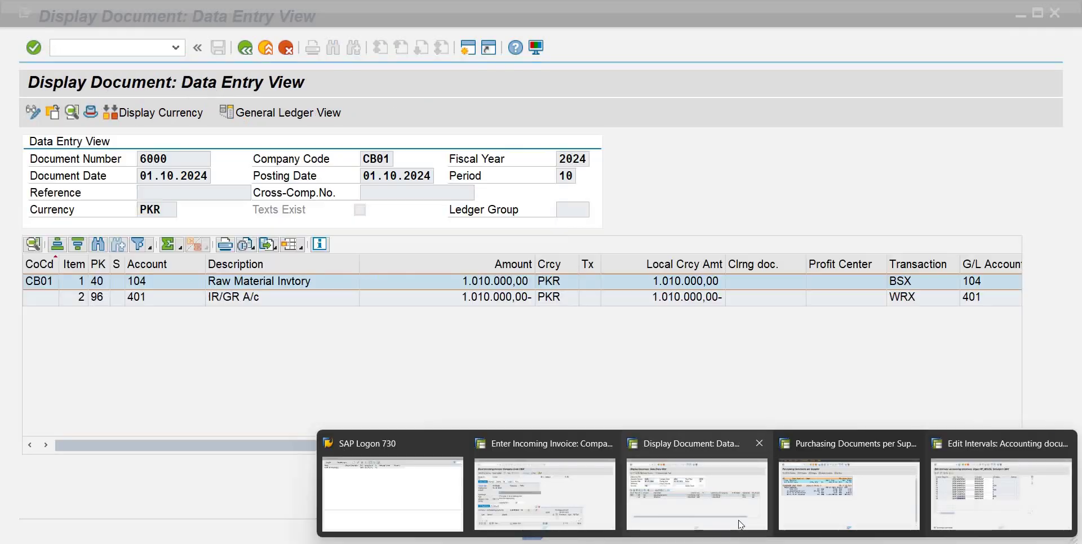
click(955, 496)
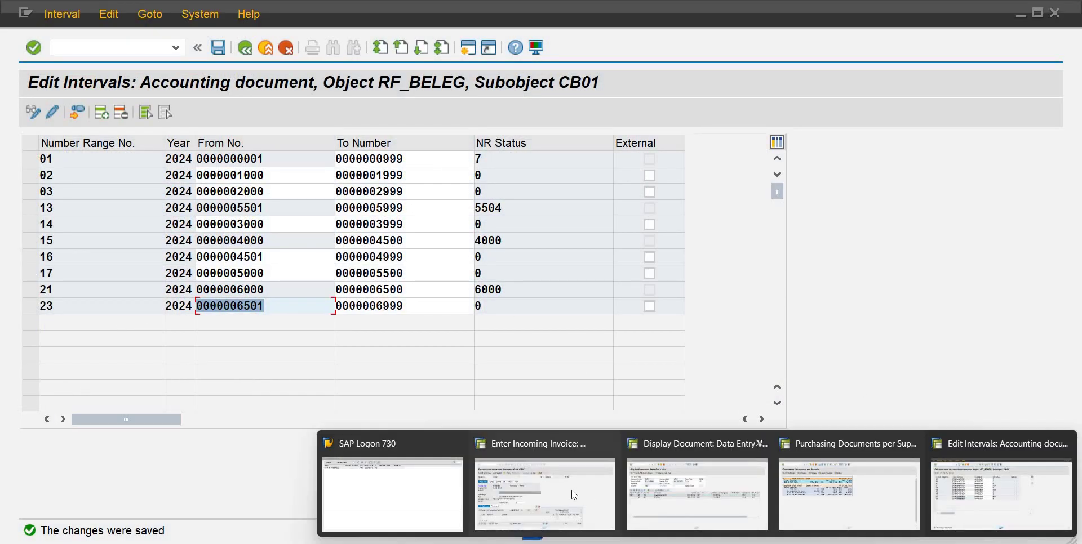
click(496, 484)
Step: Enter the purchase order's supplier number as the invoicing party and try to confirm it
click(364, 341)
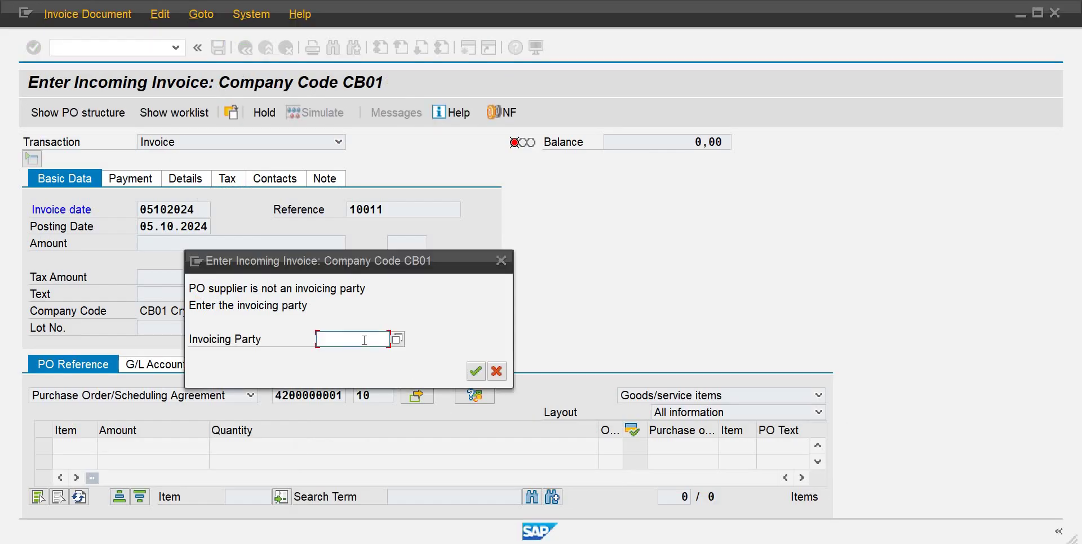
text(160025)
click(476, 371)
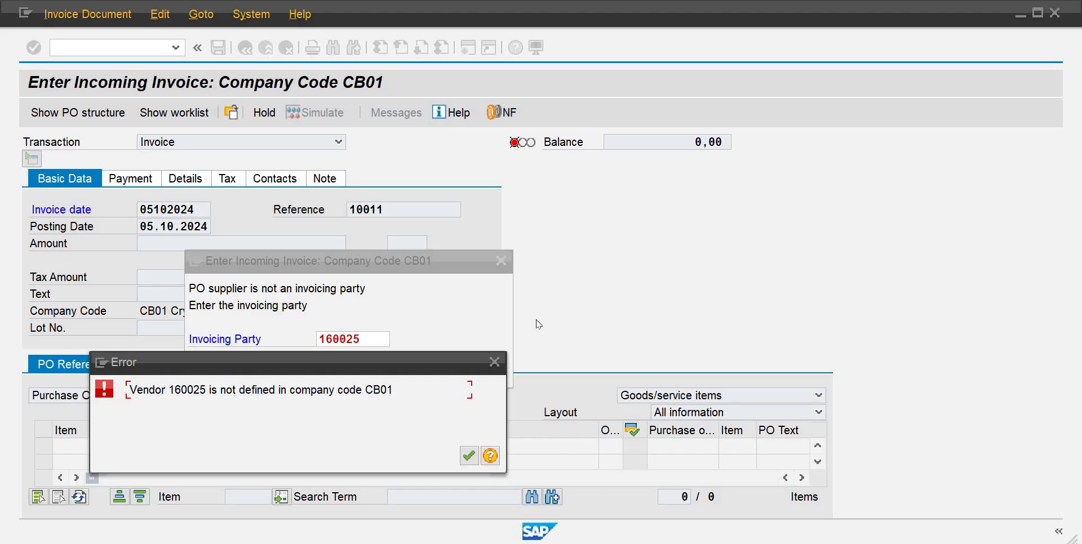
click(496, 362)
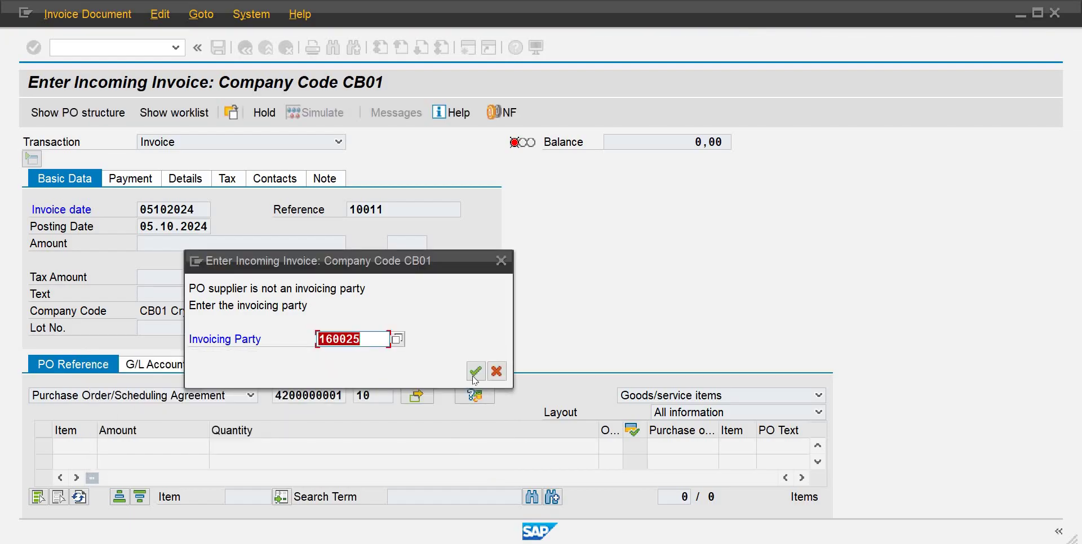
click(475, 374)
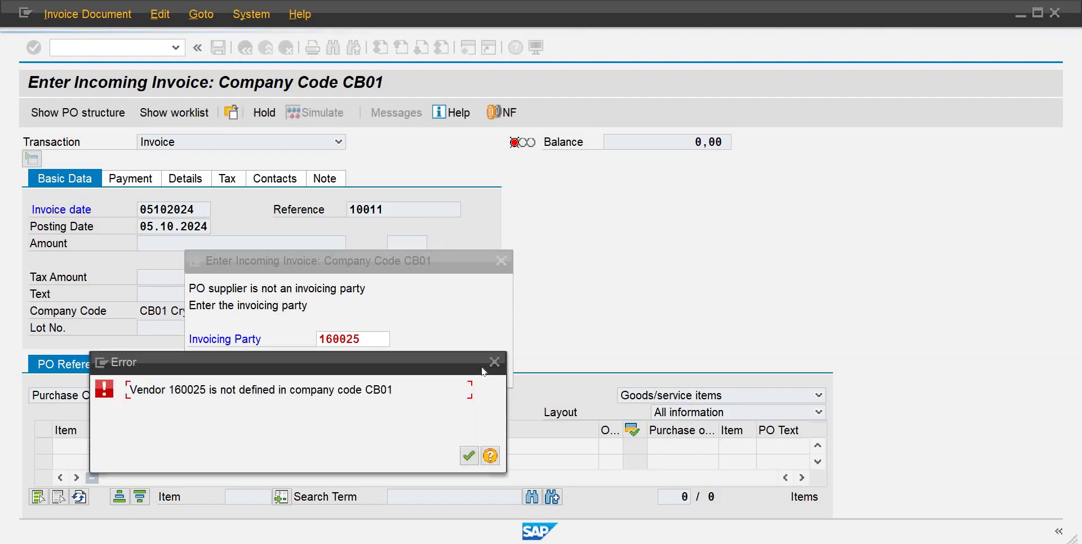
click(492, 364)
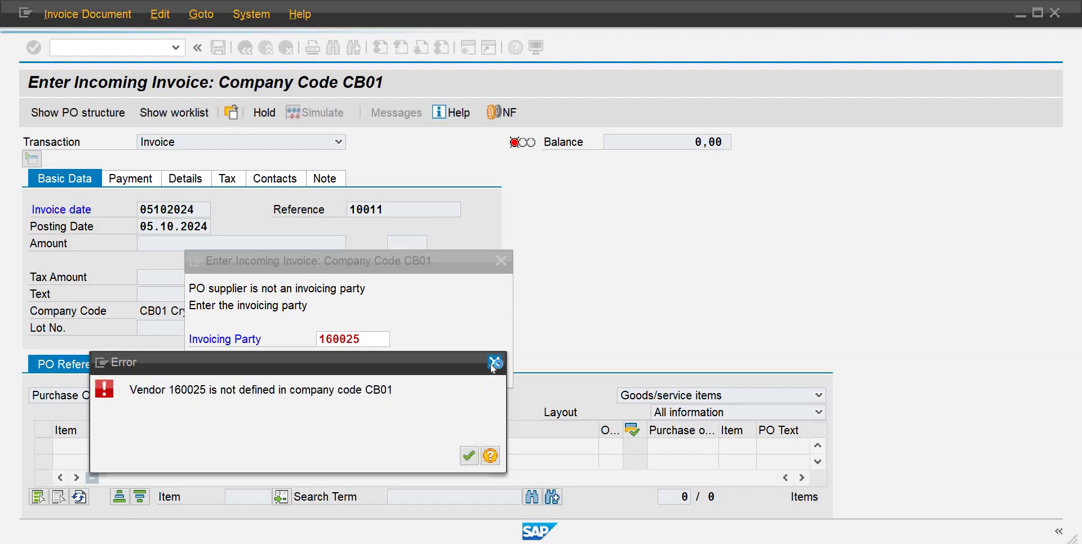
click(466, 457)
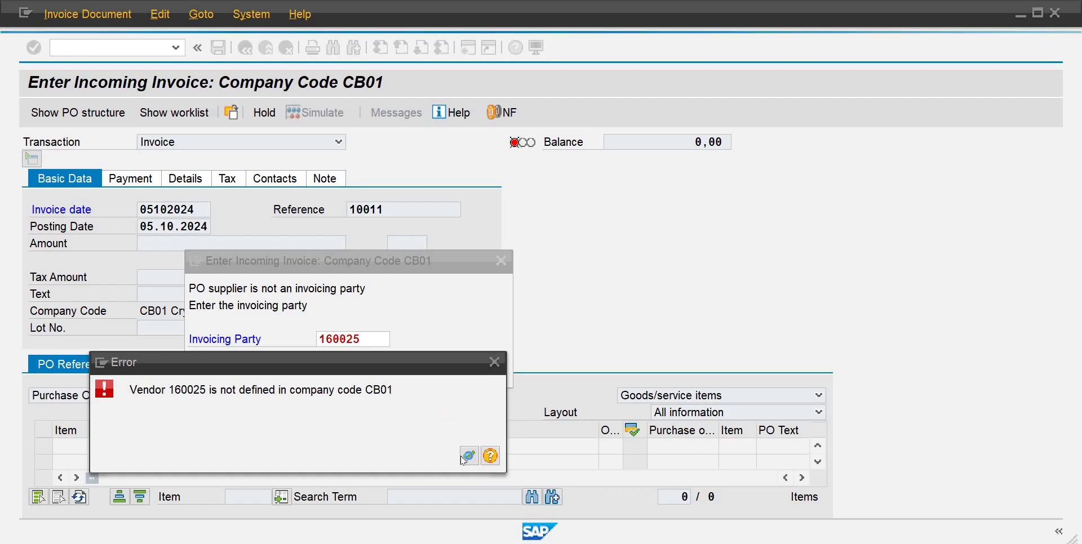
click(500, 363)
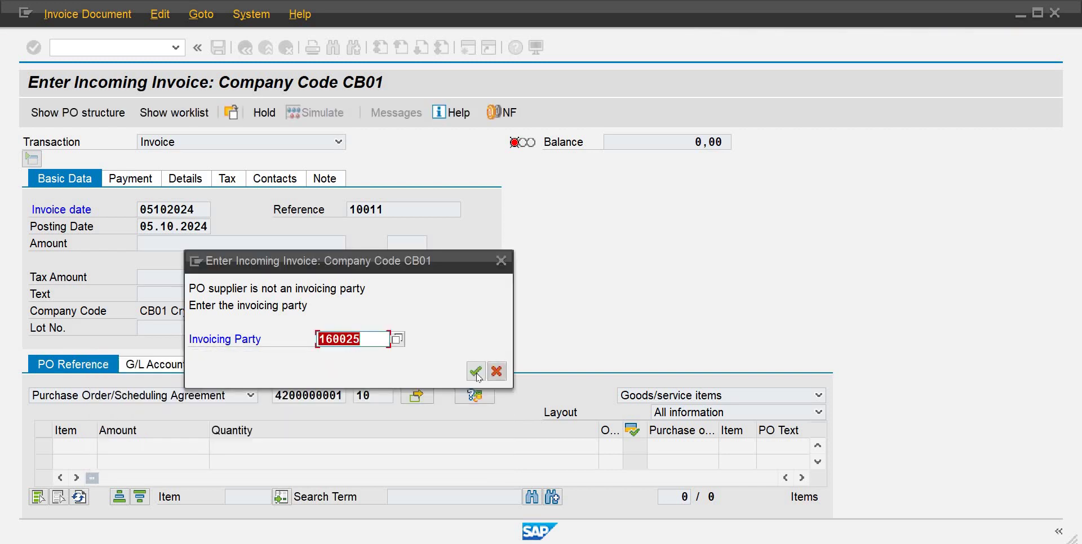
click(477, 372)
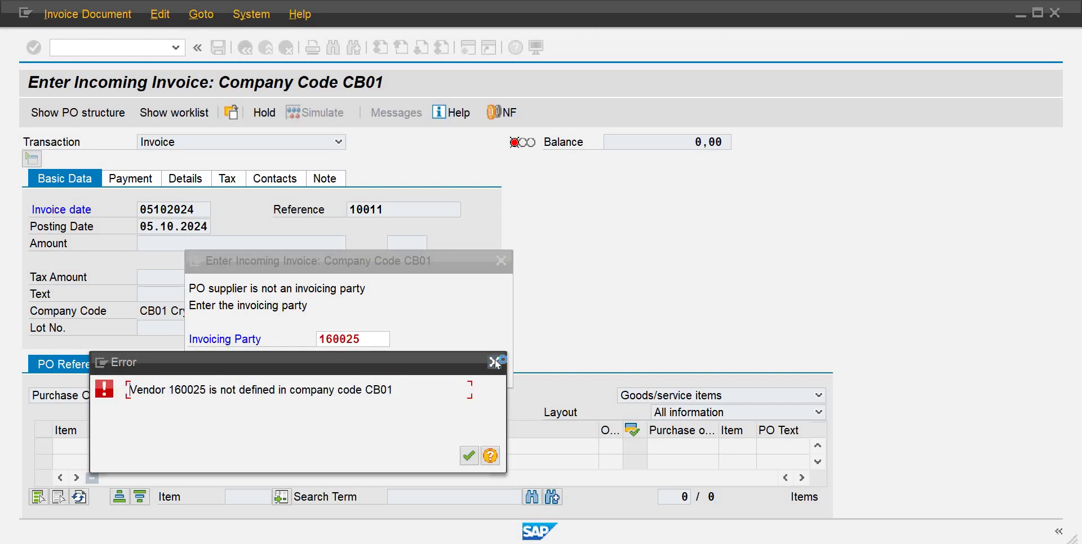
click(494, 362)
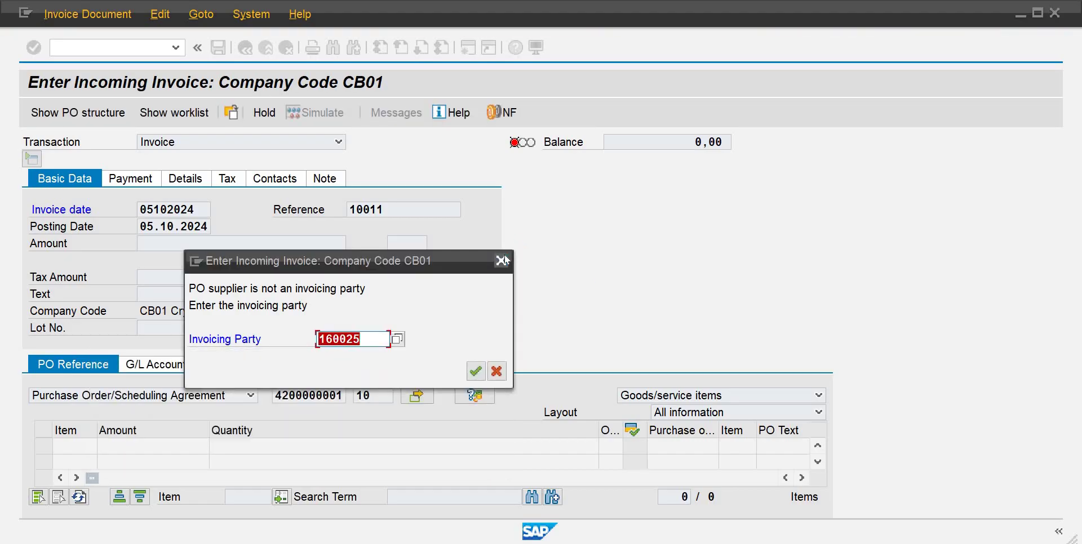
Step: Leave the interval maintenance for SAP Easy Access and expand the Accounts Payable master records under Financial Accounting
mouse_move(884, 465)
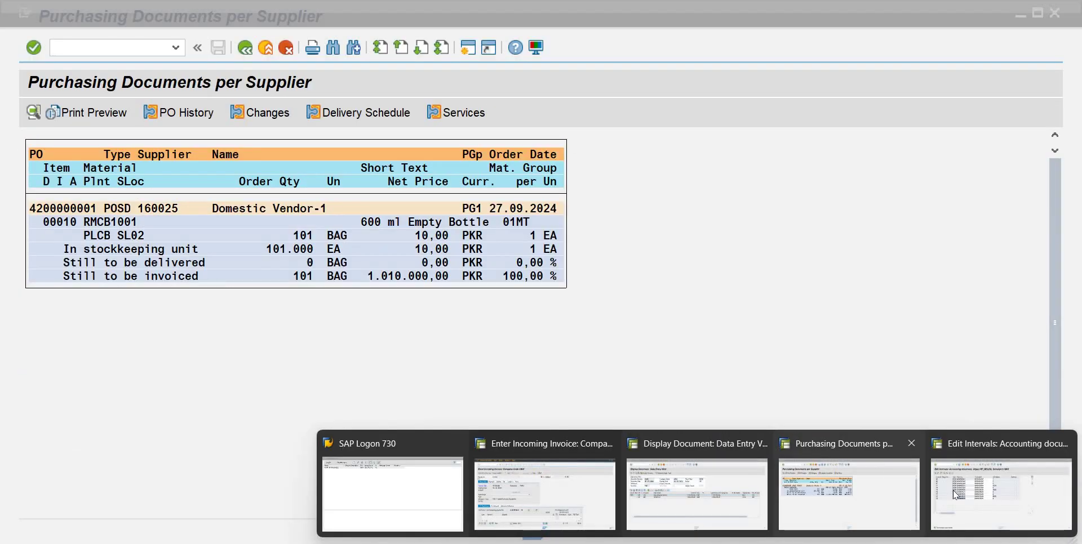
click(955, 495)
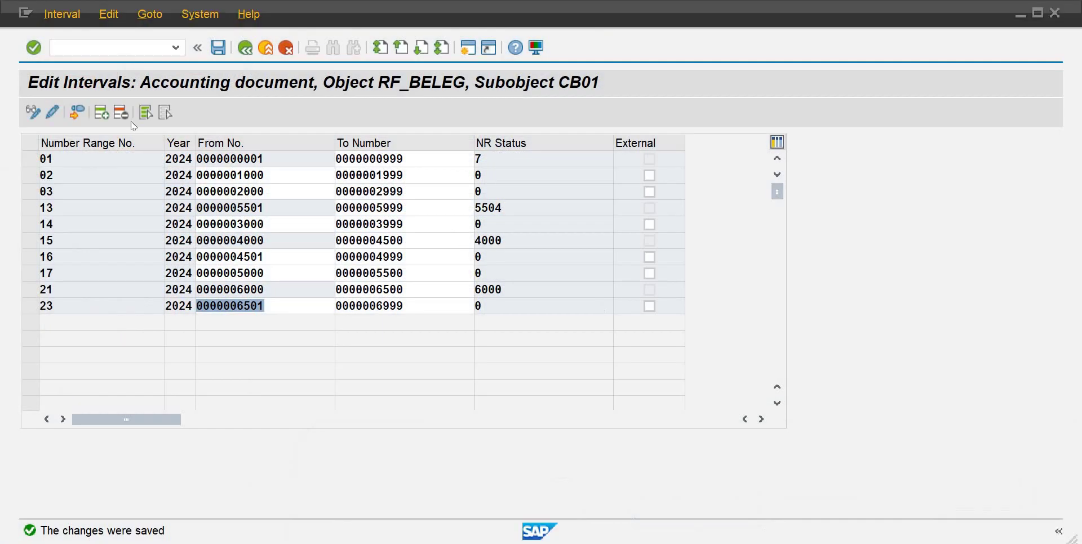
click(85, 50)
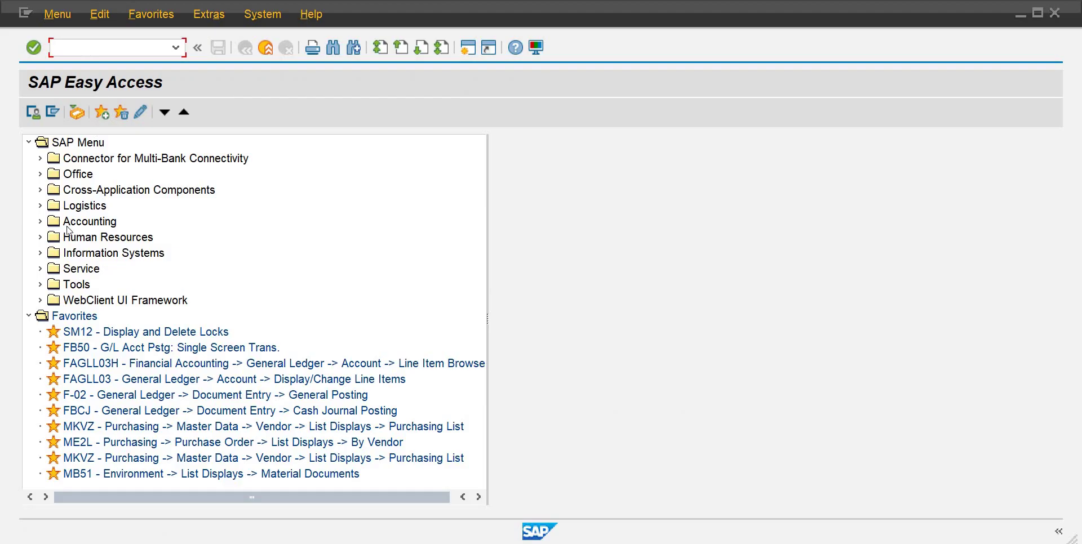
click(40, 221)
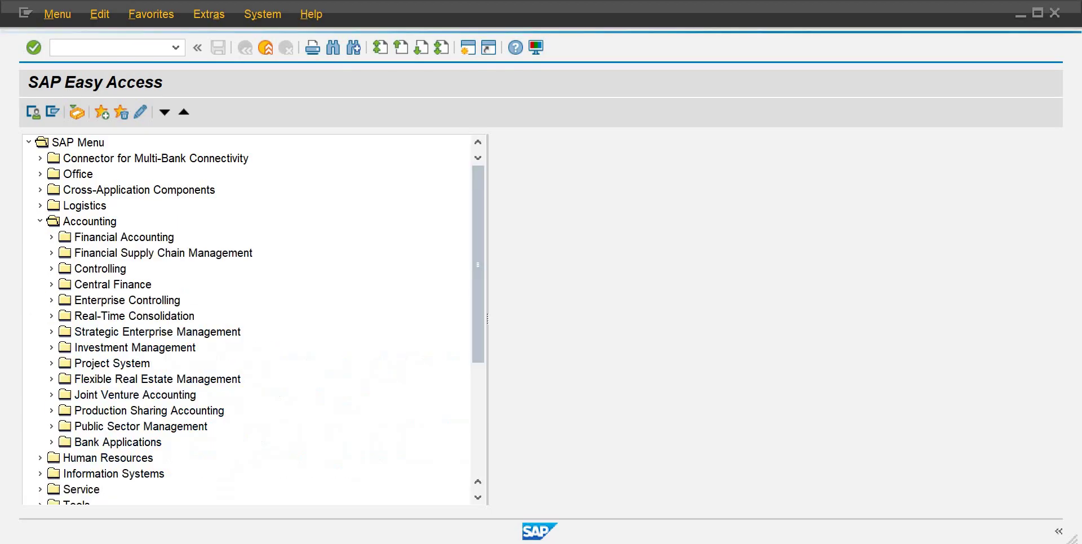
click(51, 237)
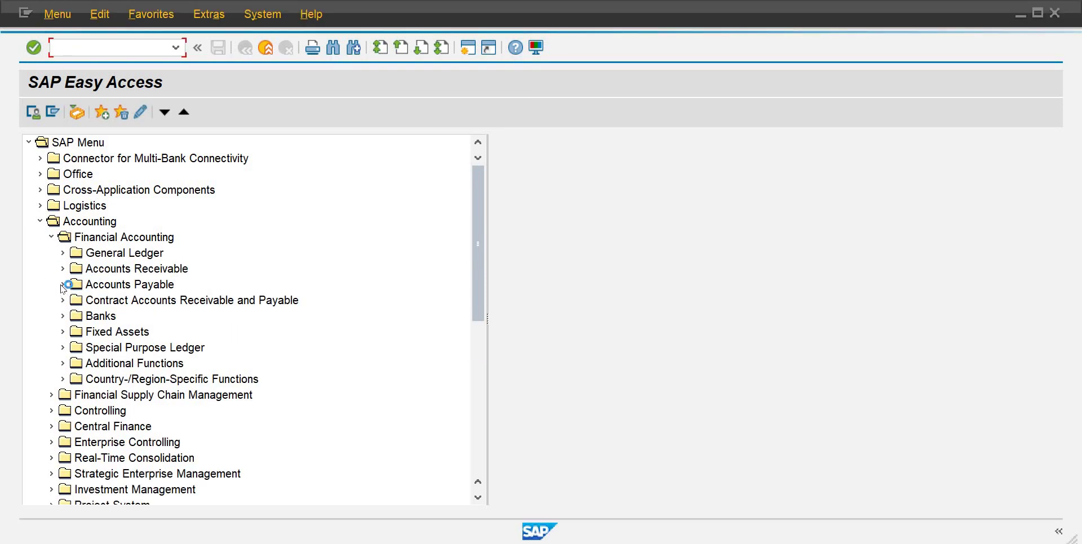
click(62, 286)
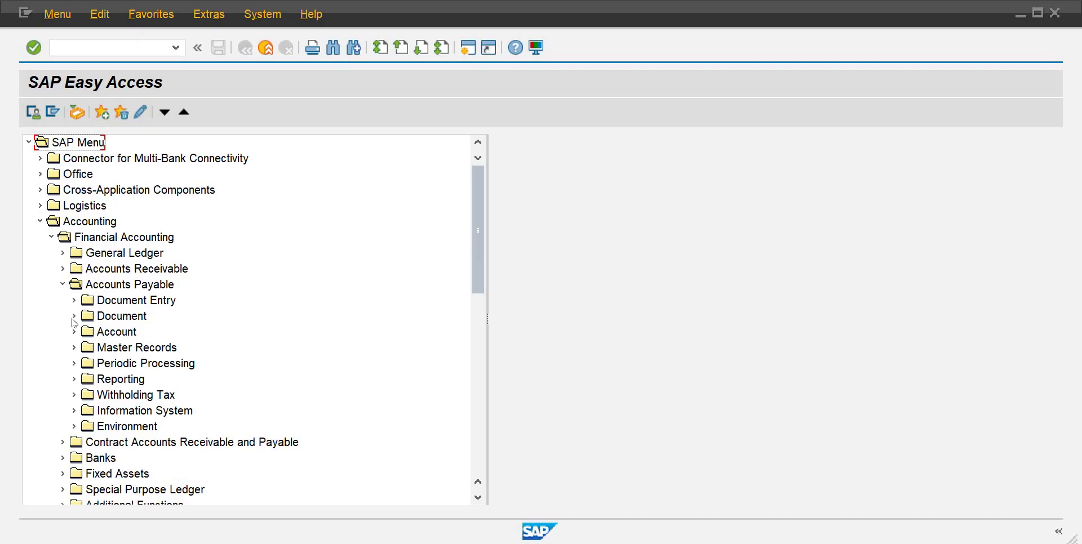
click(72, 349)
Step: Start the Maintain Business Partner transaction for the vendor master record
click(104, 338)
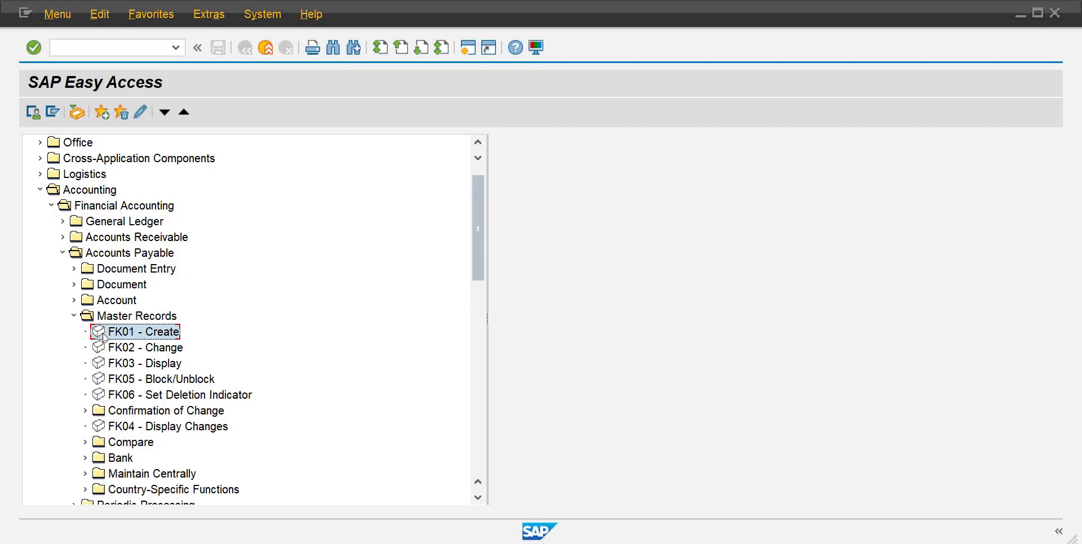
click(105, 48)
key(Return)
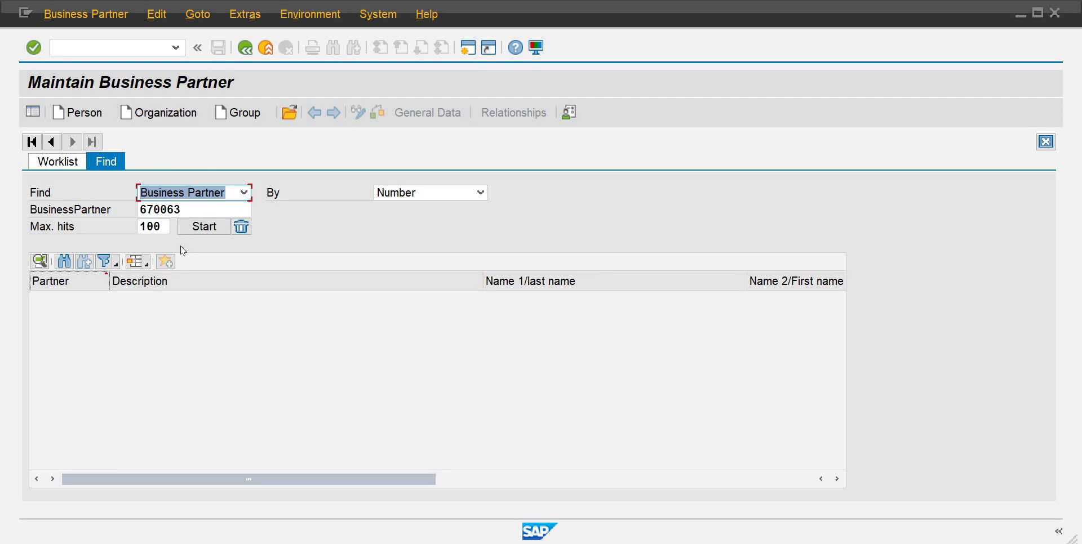
Step: Search for the business partner by the prefilled number and clear the number field for another search
click(197, 227)
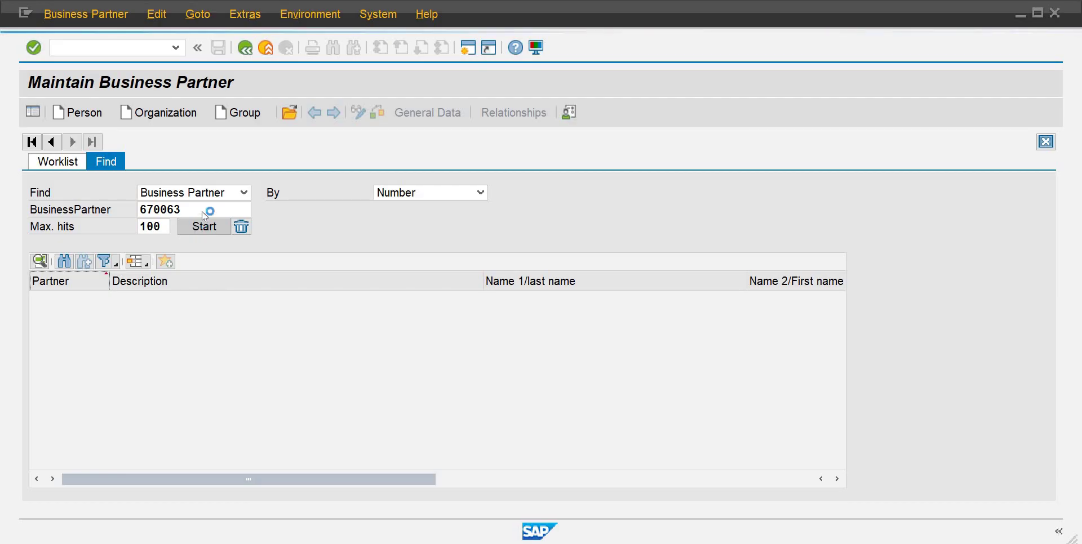
click(207, 208)
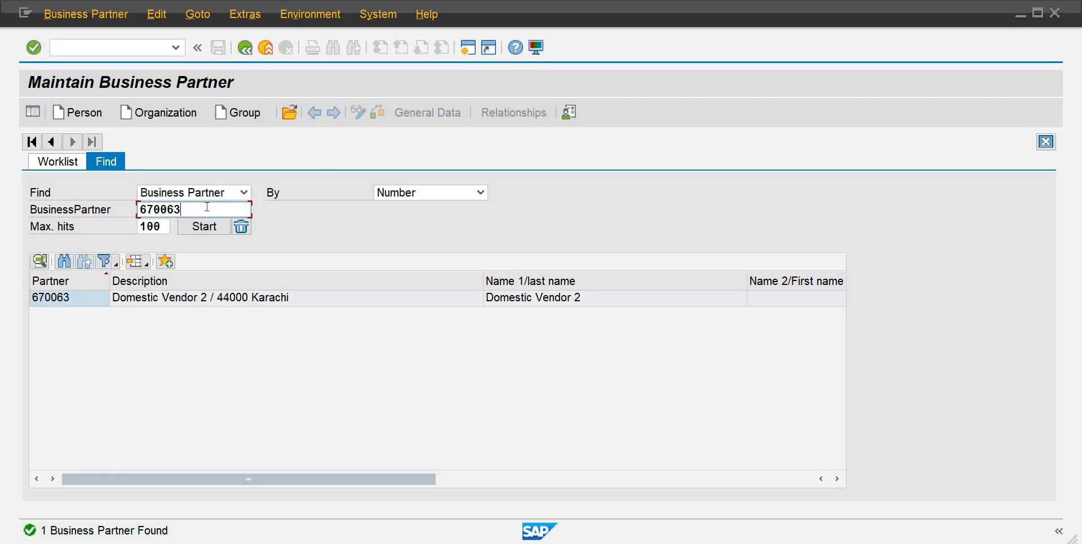
key(BackSpace)
key(BackSpace)
key(BackSpace)
key(BackSpace)
key(BackSpace)
key(BackSpace)
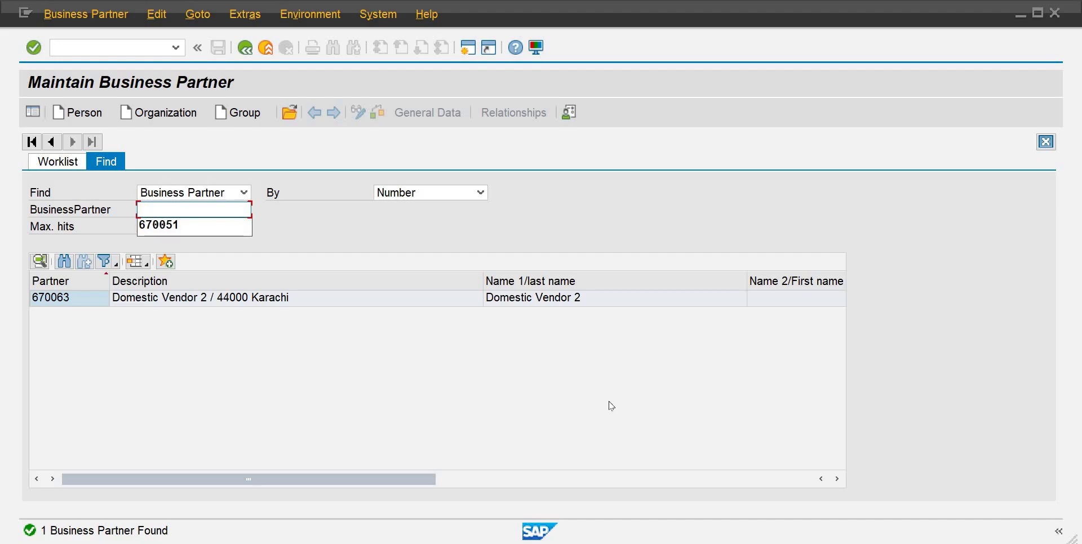
Step: Check the purchase order's supplier number in the Purchasing Documents per Supplier list and search for the business partner by that number
mouse_move(590, 492)
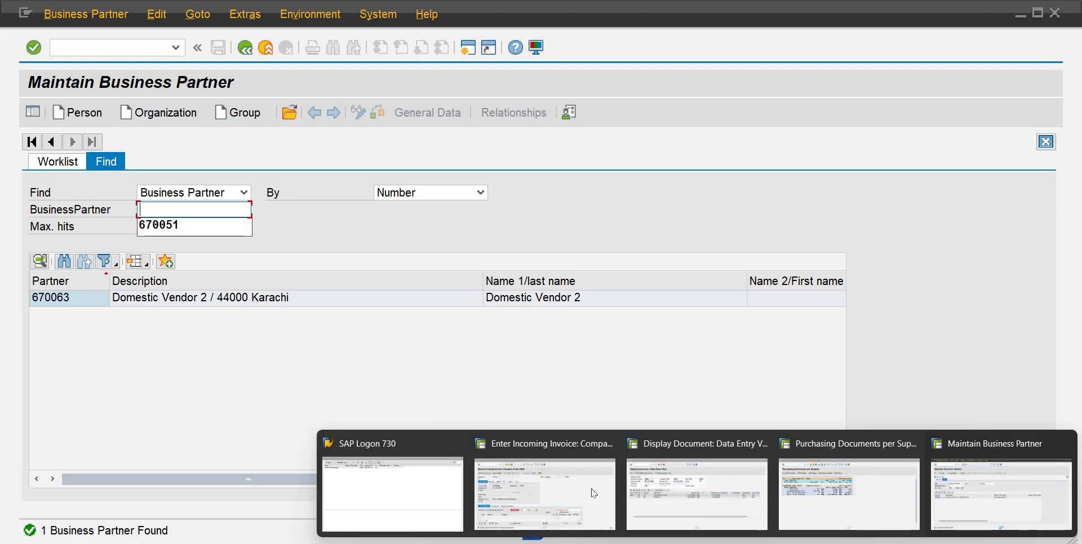
click(837, 509)
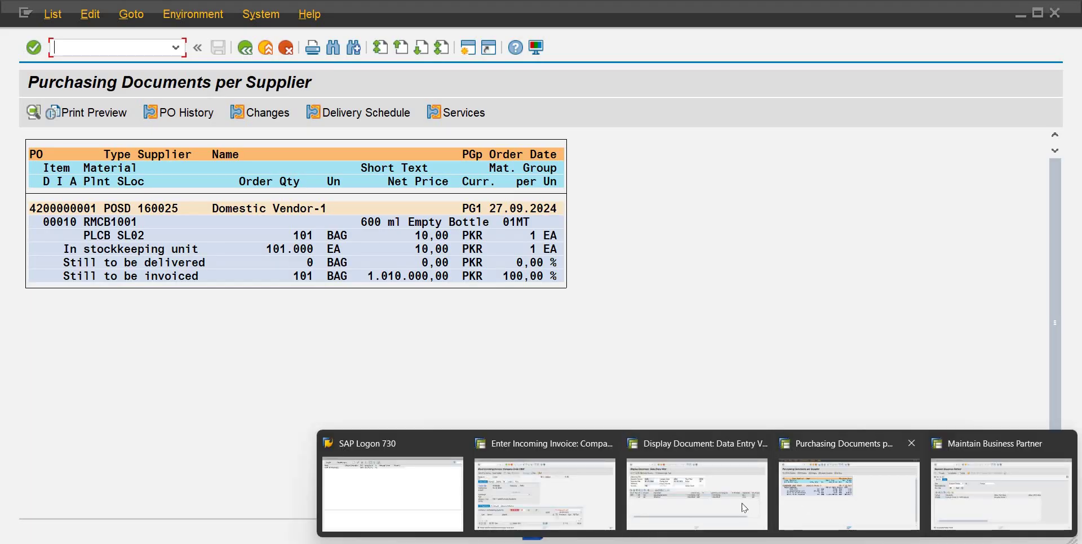
mouse_move(744, 509)
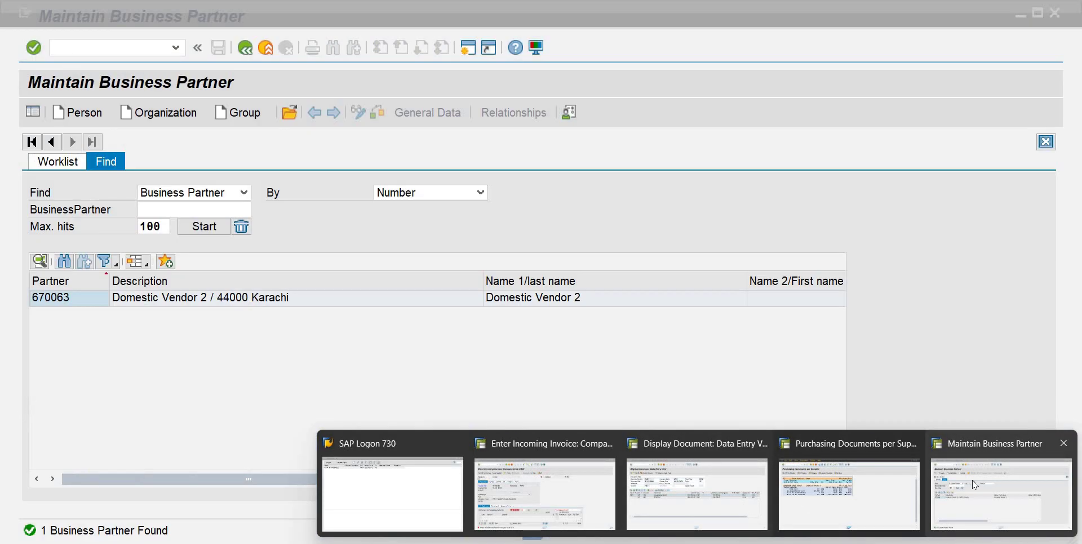
click(972, 481)
click(217, 208)
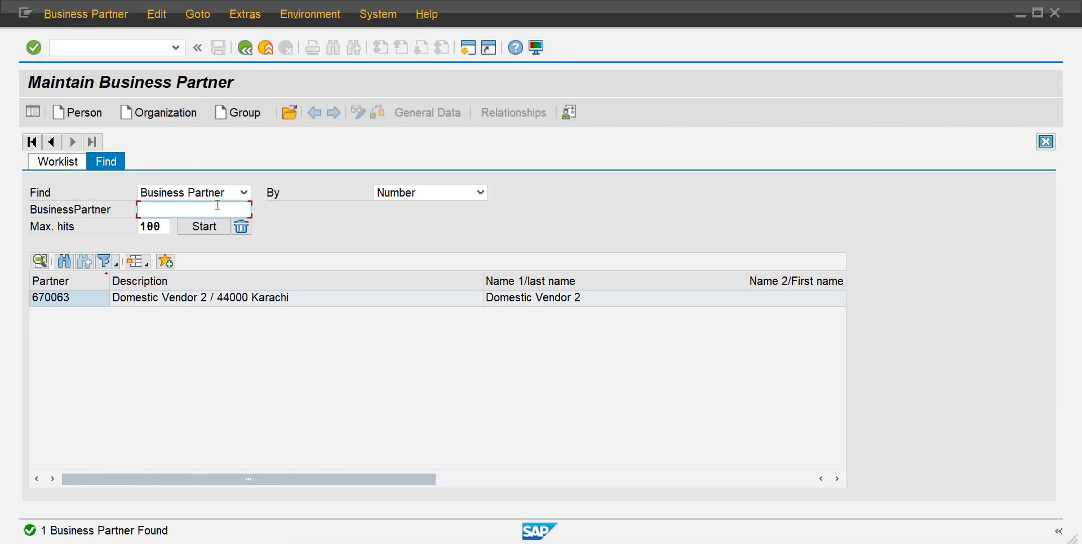
text(160025)
click(206, 228)
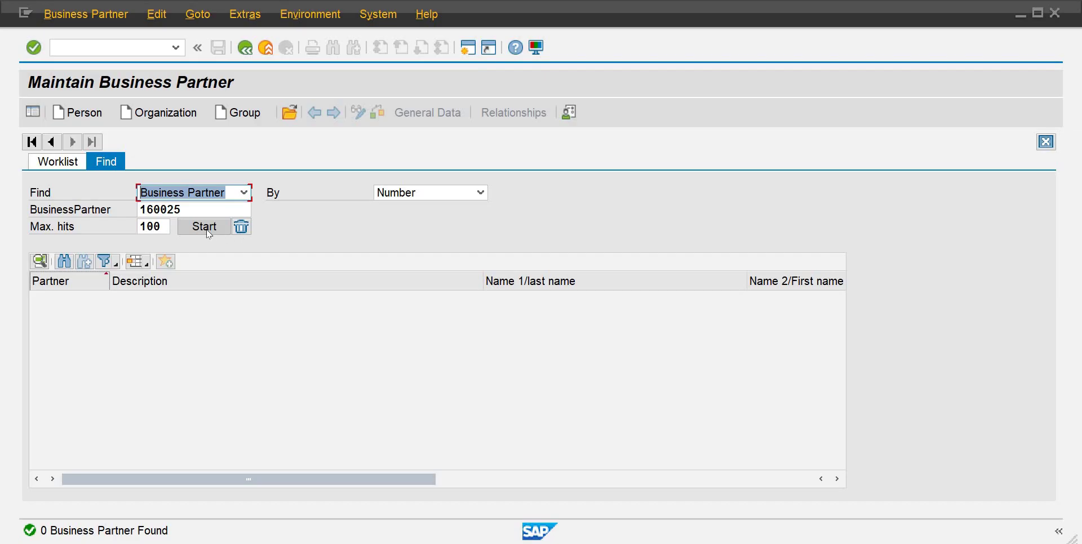
click(208, 228)
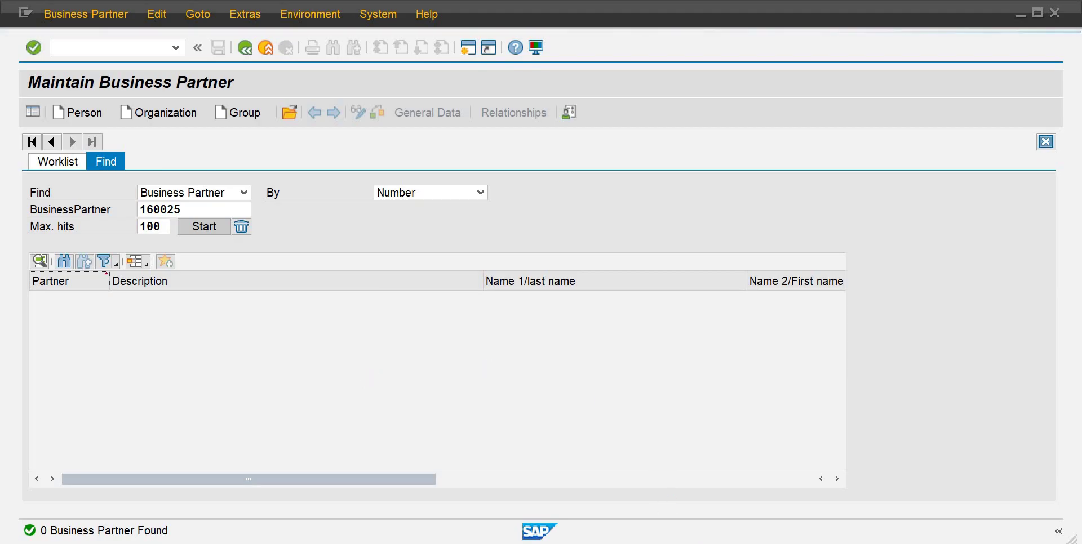
Step: Recheck the supplier in the Purchasing Documents per Supplier list, return to Maintain Business Partner and decline the detailed connection error description
mouse_move(738, 511)
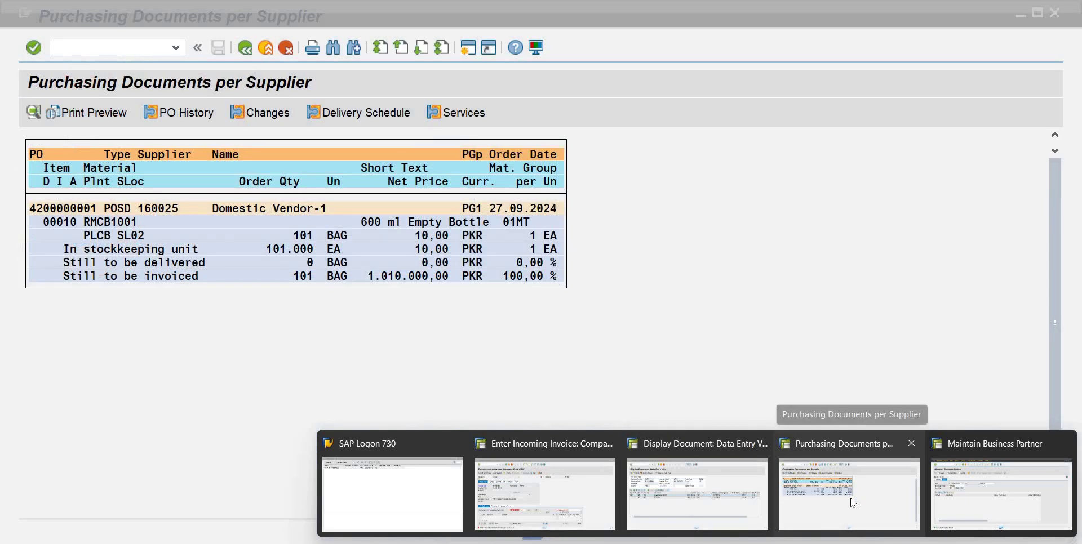
click(845, 502)
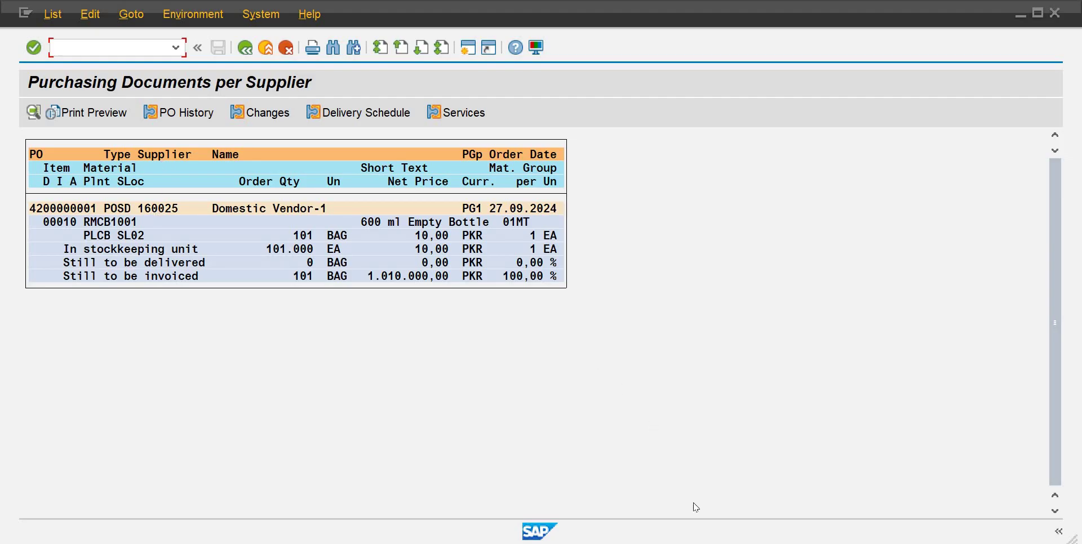
mouse_move(697, 541)
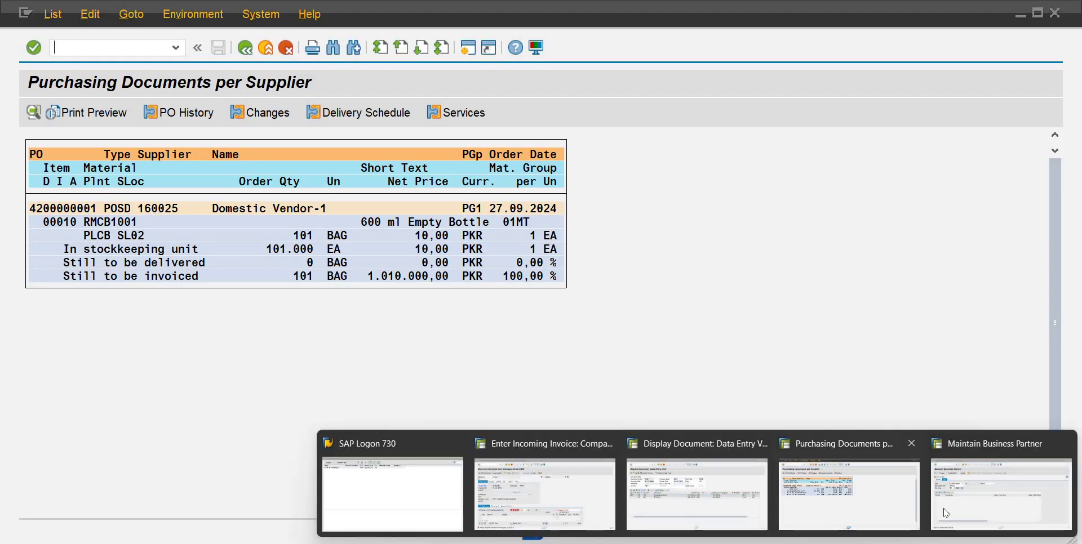
mouse_move(968, 513)
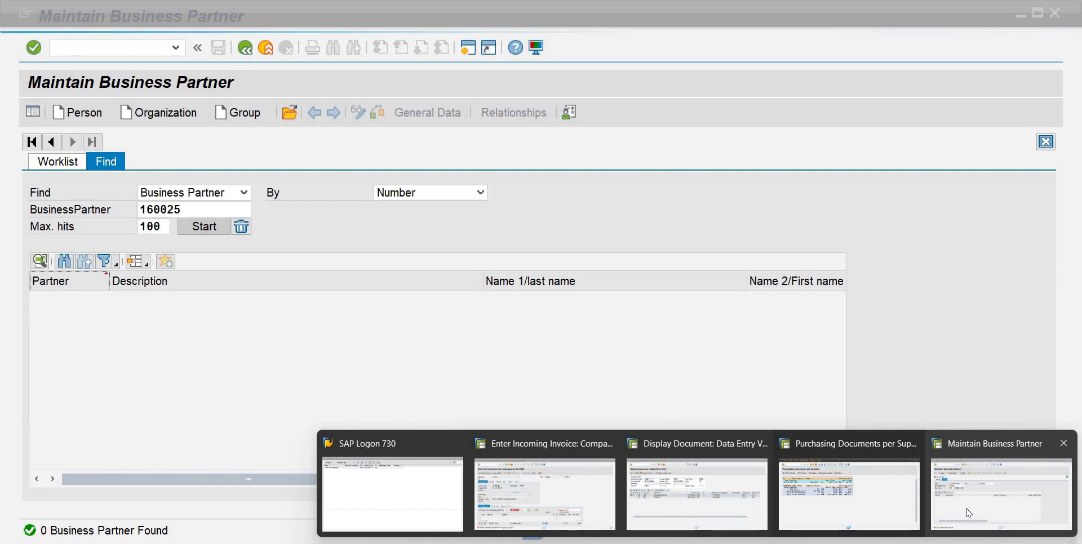
click(968, 513)
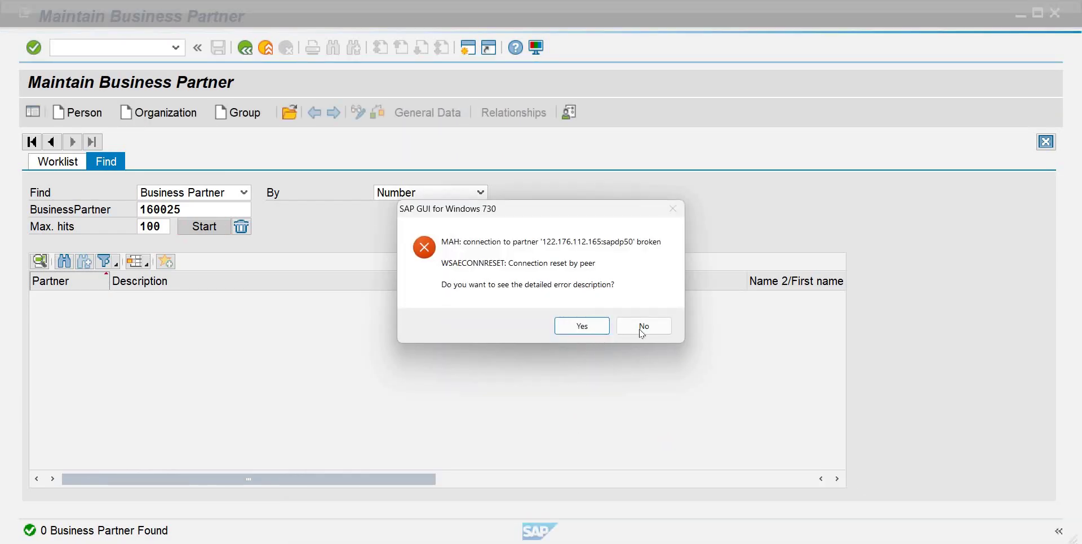
click(643, 331)
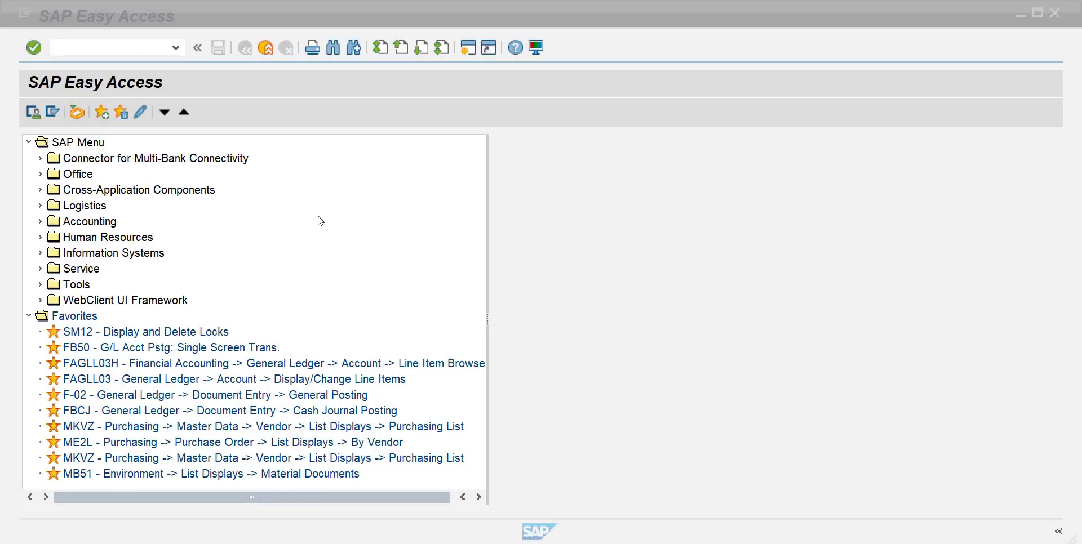
Step: Run the MKVZ supplier list for purchasing organization POCB and open the Domestic Vendor-1 record
click(146, 53)
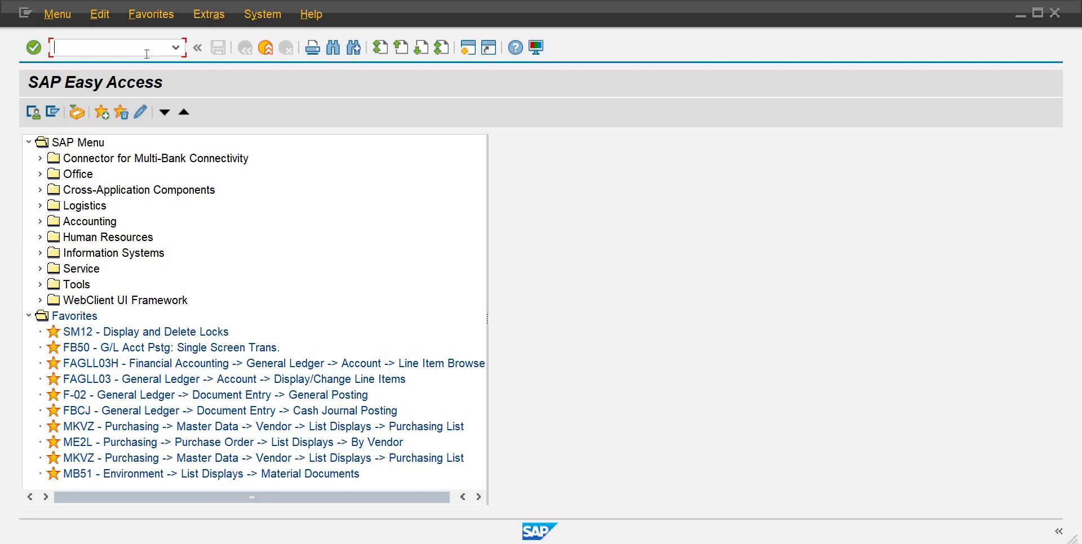
double_click(160, 459)
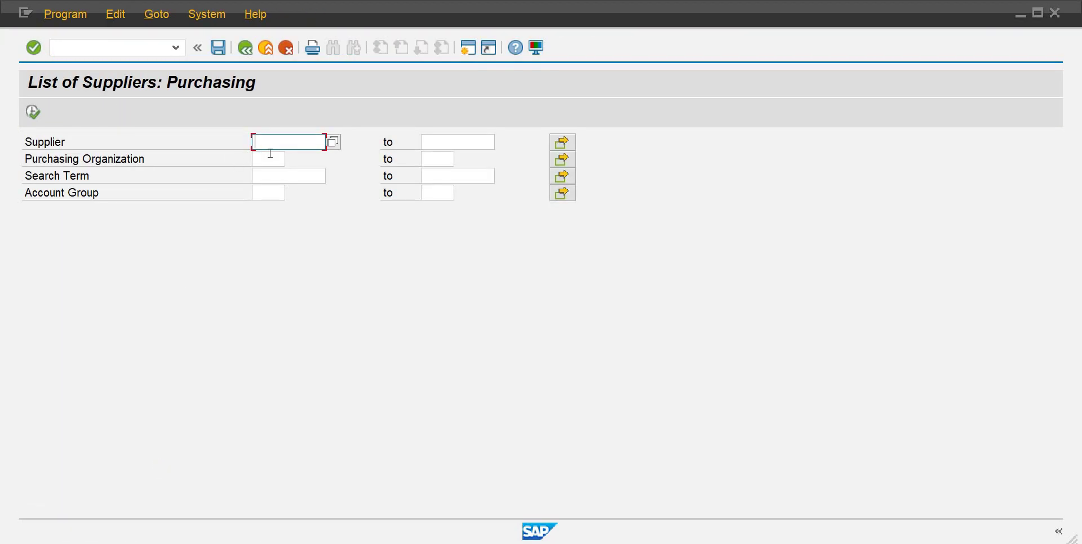
click(270, 159)
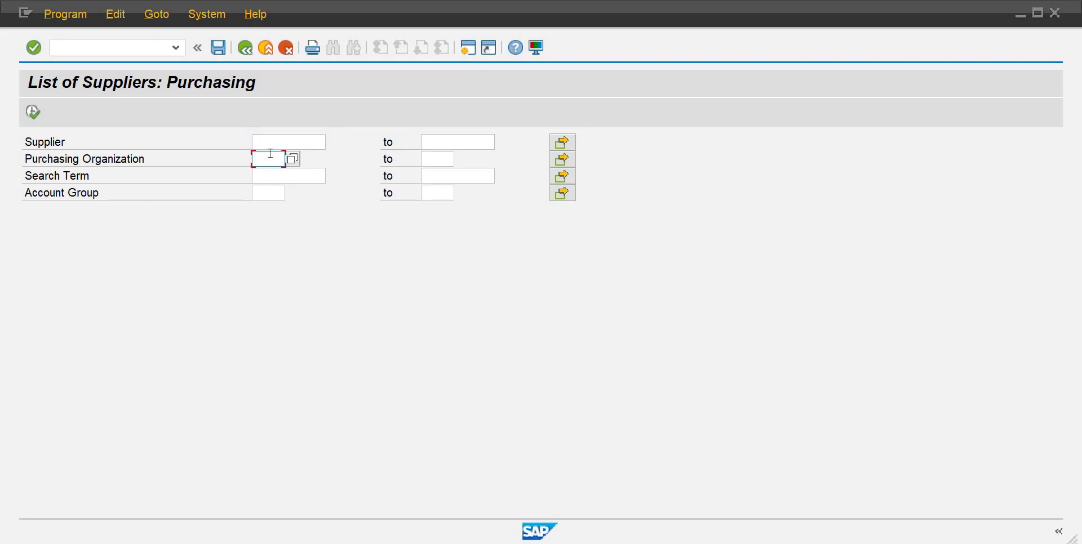
text(pocb)
click(27, 116)
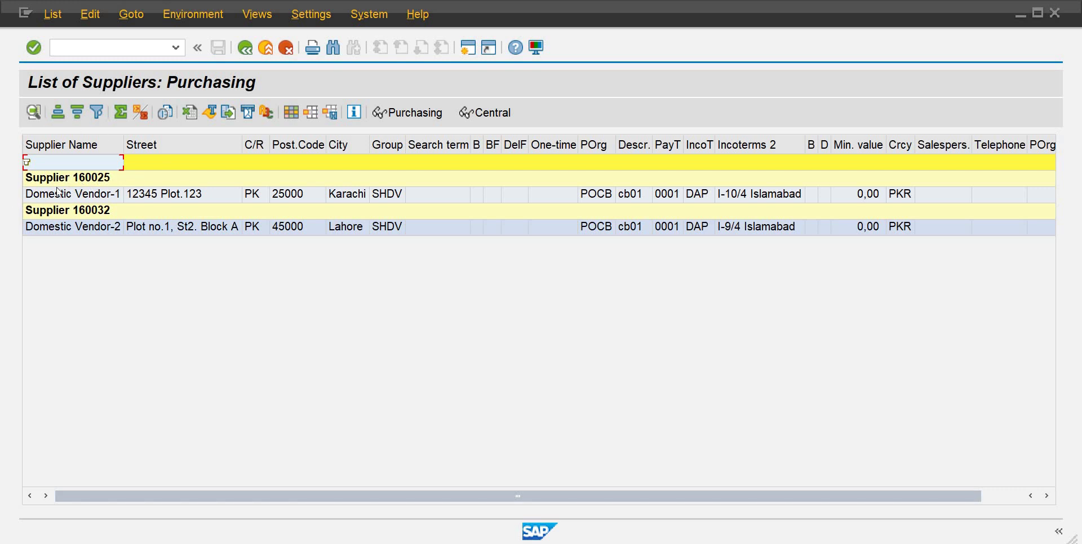
double_click(84, 195)
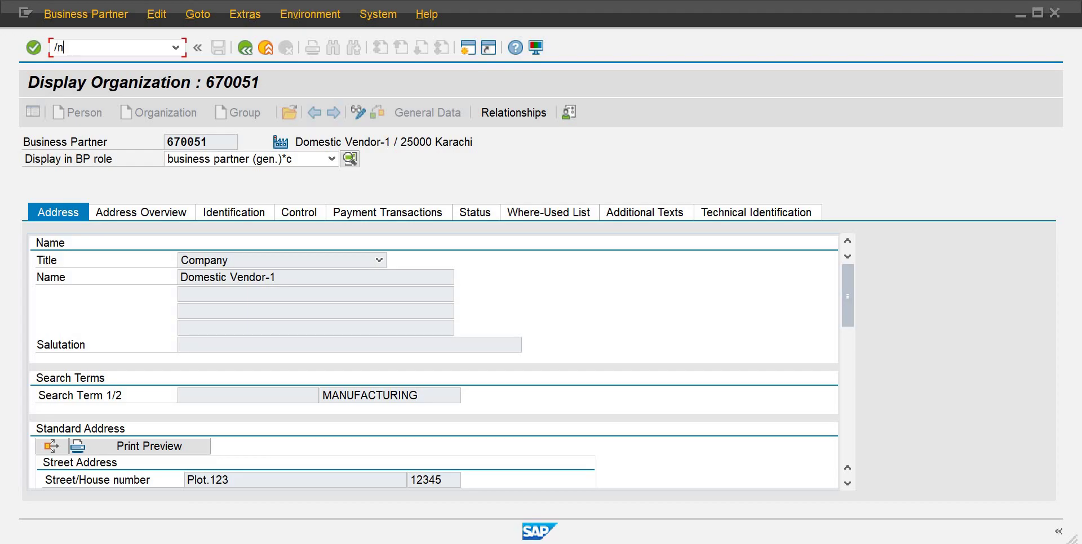
Step: Restart Maintain Business Partner, search by Domestic Vendor-1's business partner number and open its record
key(Return)
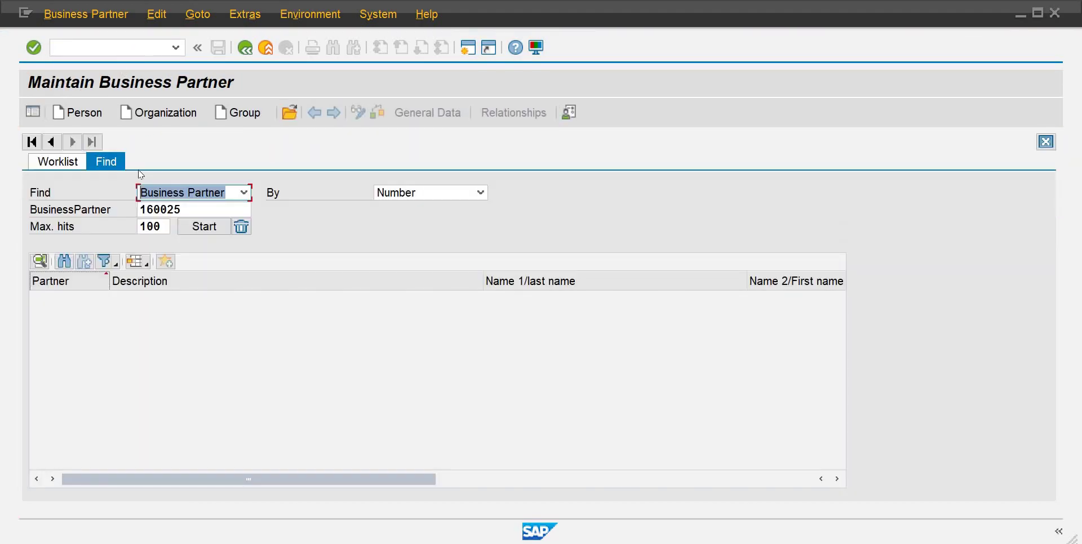
click(188, 211)
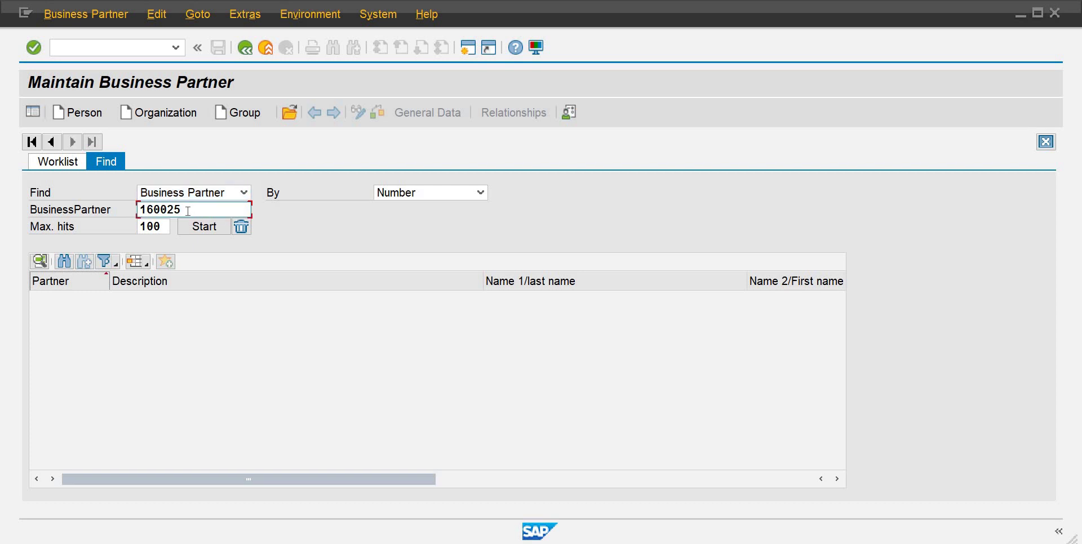
key(BackSpace)
key(BackSpace)
key(BackSpace)
key(BackSpace)
key(BackSpace)
key(BackSpace)
text(6)
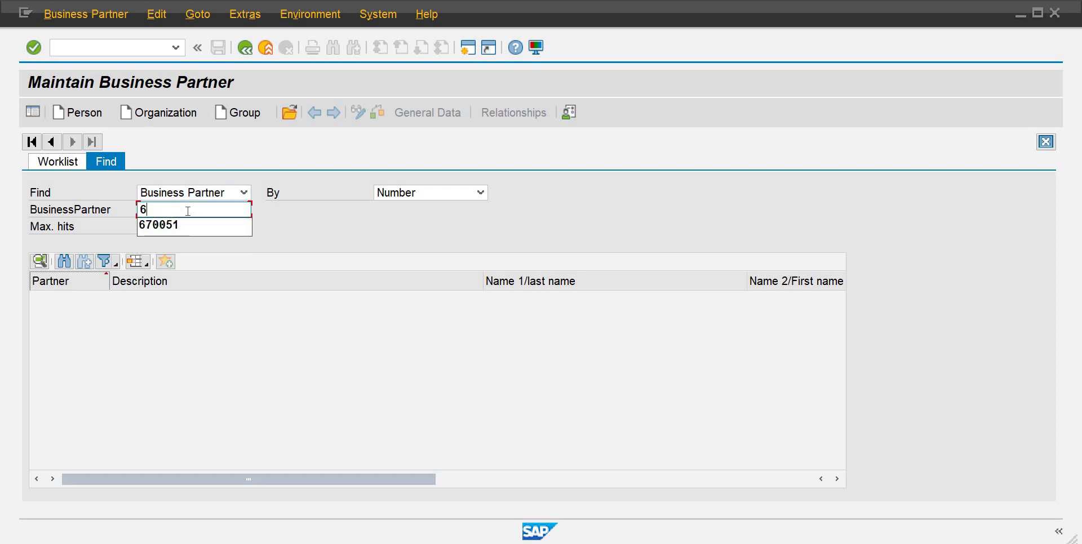
text(70051)
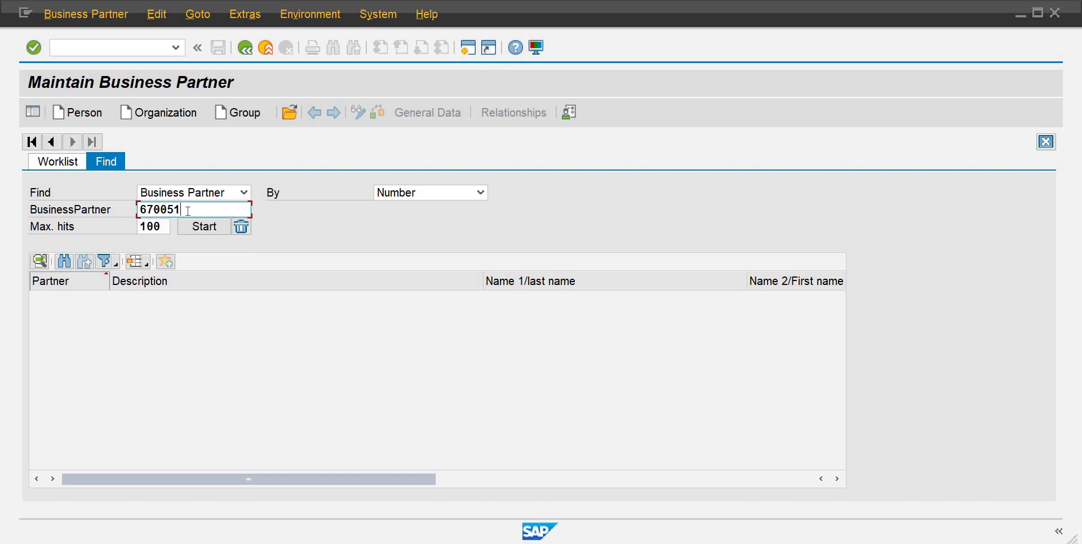
click(204, 228)
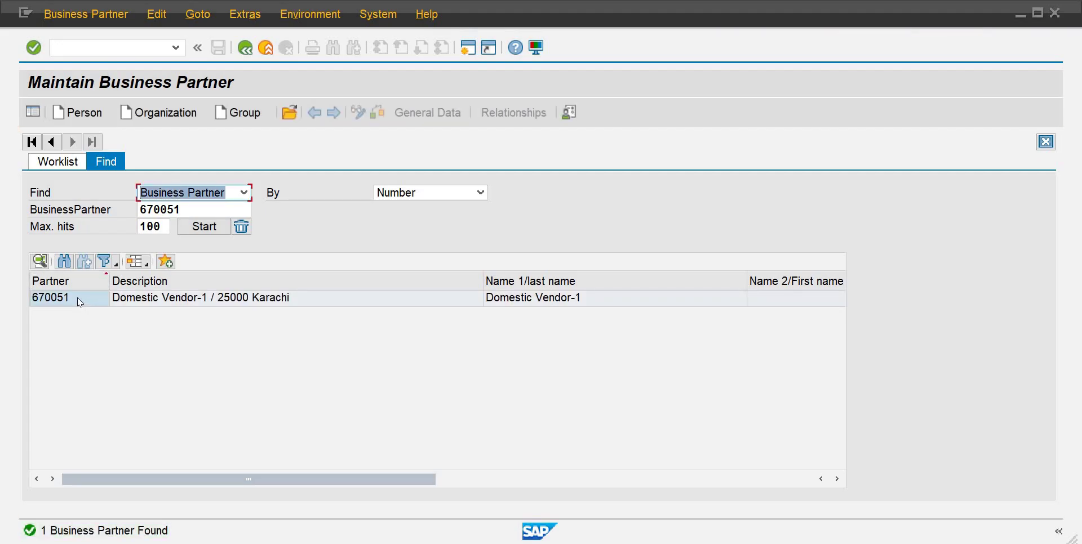
double_click(138, 298)
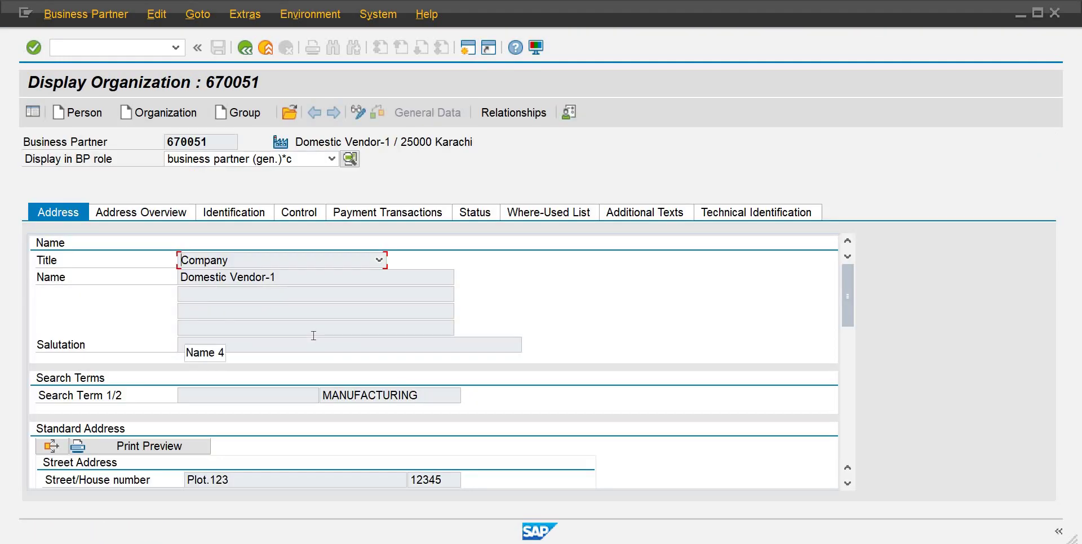
Step: Start creating an organization and enter Domestic Vendor-1's business partner number
click(112, 19)
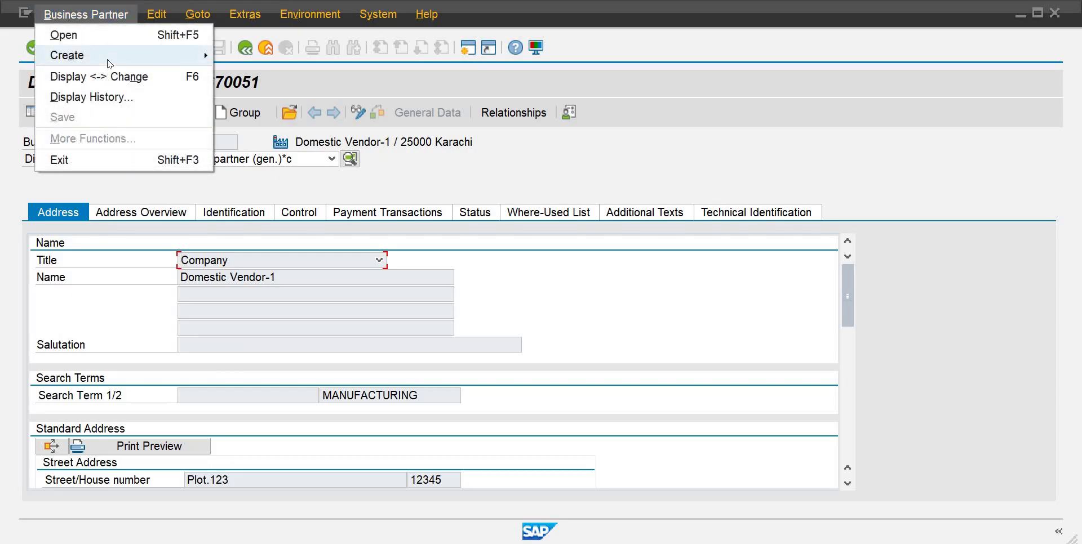
mouse_move(110, 63)
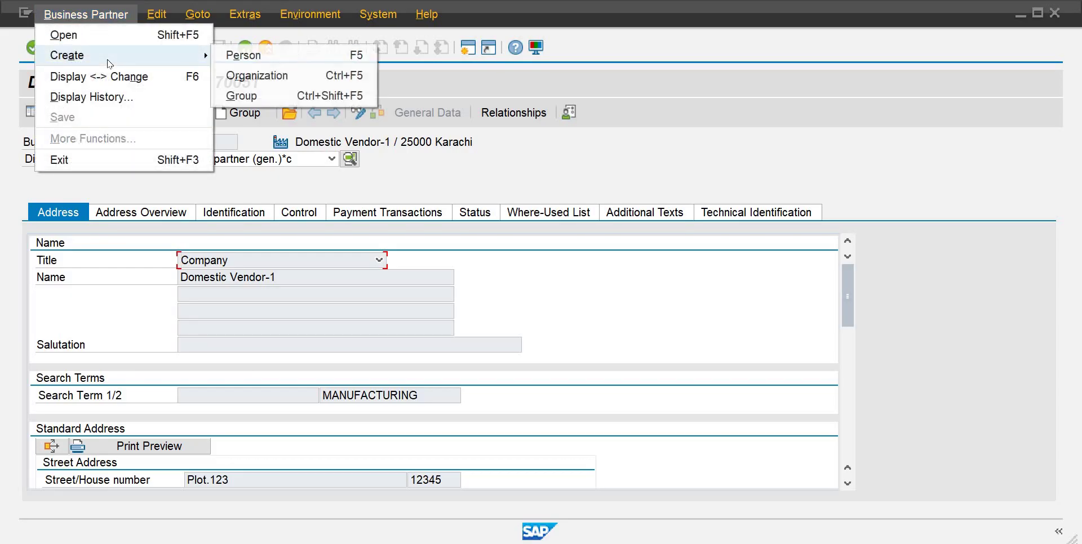
click(242, 77)
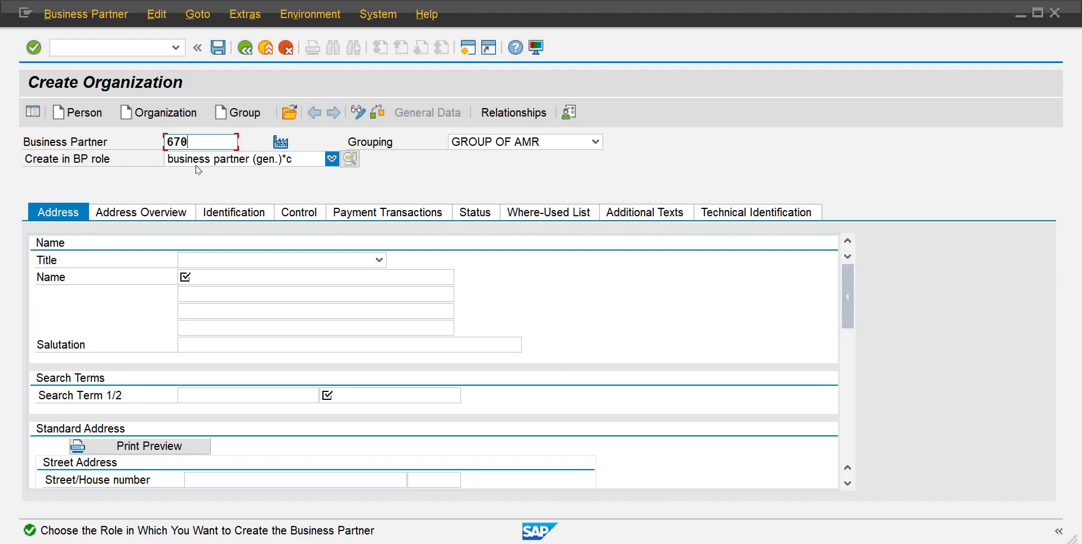
Step: Choose supplier (financial ) as the BP role for the new organization
click(333, 159)
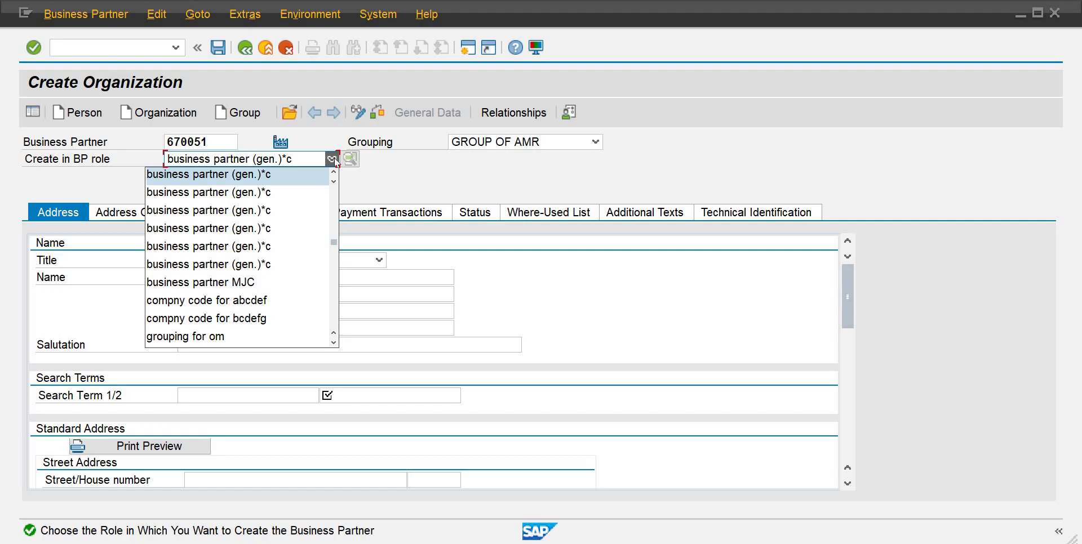
key(Down)
key(Down)
key(Down)
key(Down)
key(Down)
key(Down)
key(Down)
key(Down)
key(Down)
key(Down)
key(Down)
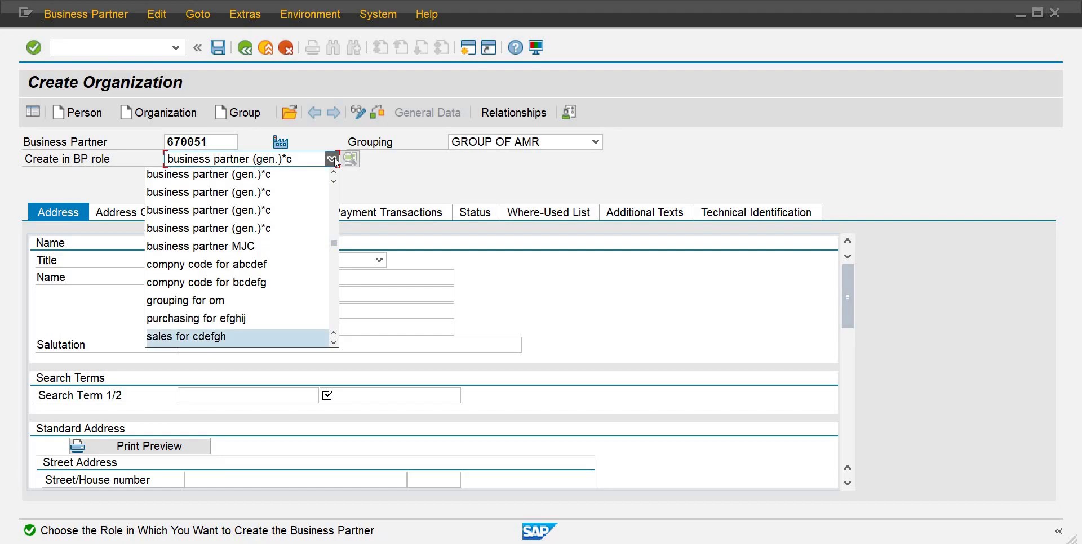
key(Down)
key(Down)
key(Down)
key(Down)
key(Down)
key(Down)
key(Down)
key(Down)
key(Down)
key(Down)
key(Down)
key(Down)
key(Down)
key(Down)
key(Down)
key(Down)
key(Down)
key(Down)
key(Down)
key(Down)
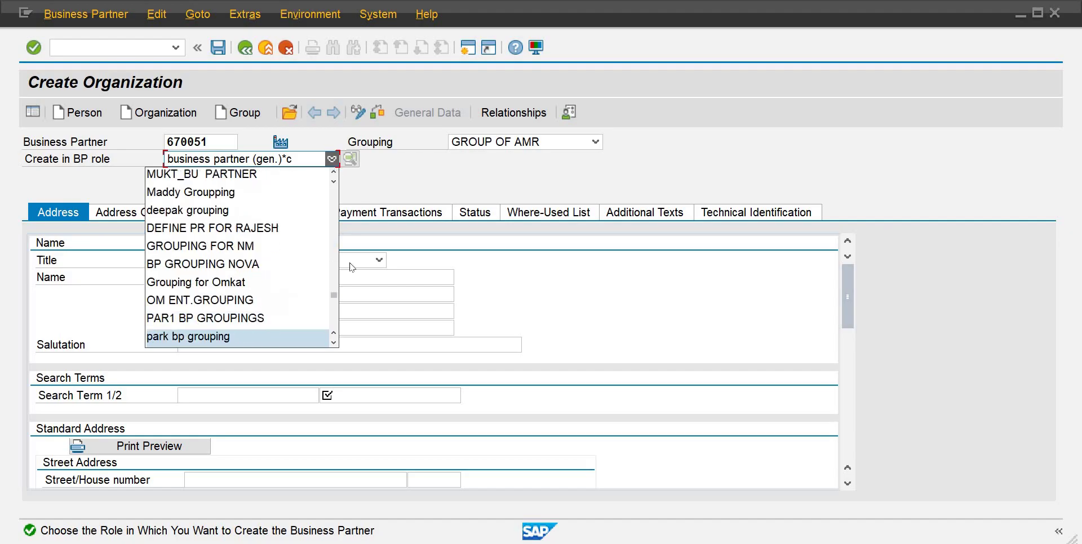
scroll(335, 343, down, 10)
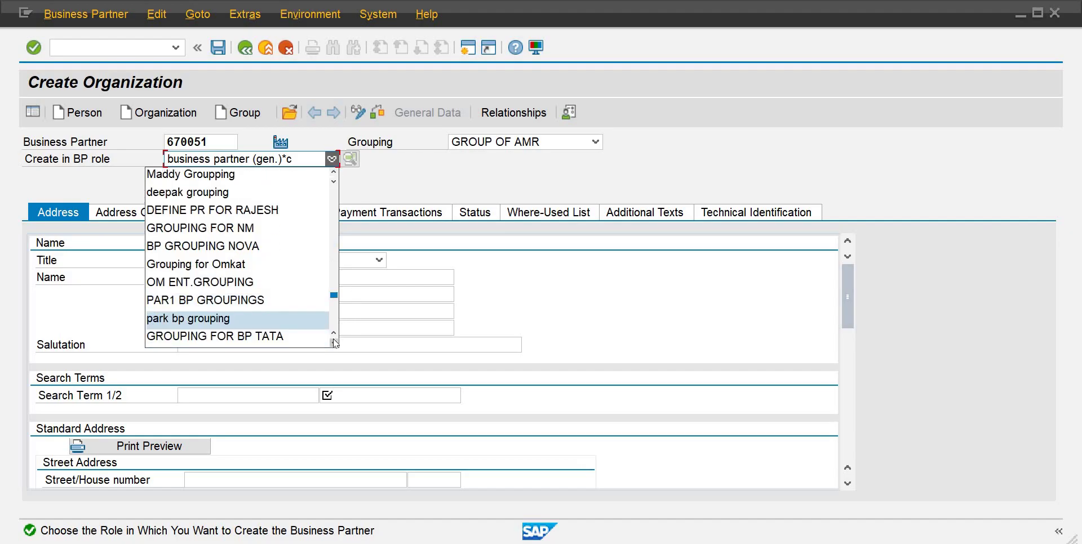
scroll(335, 342, down, 4)
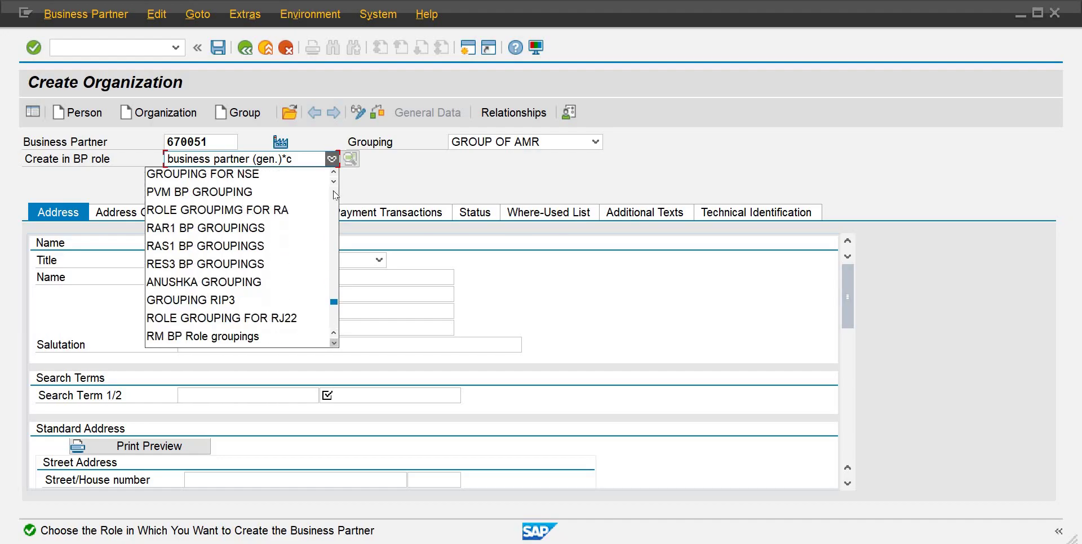
scroll(335, 196, up, 10)
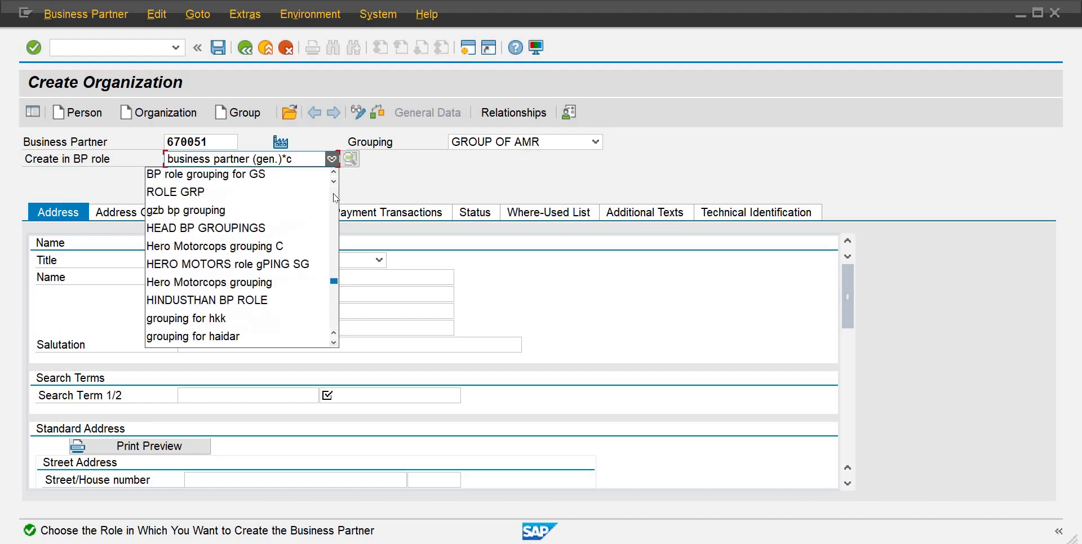
scroll(336, 197, up, 10)
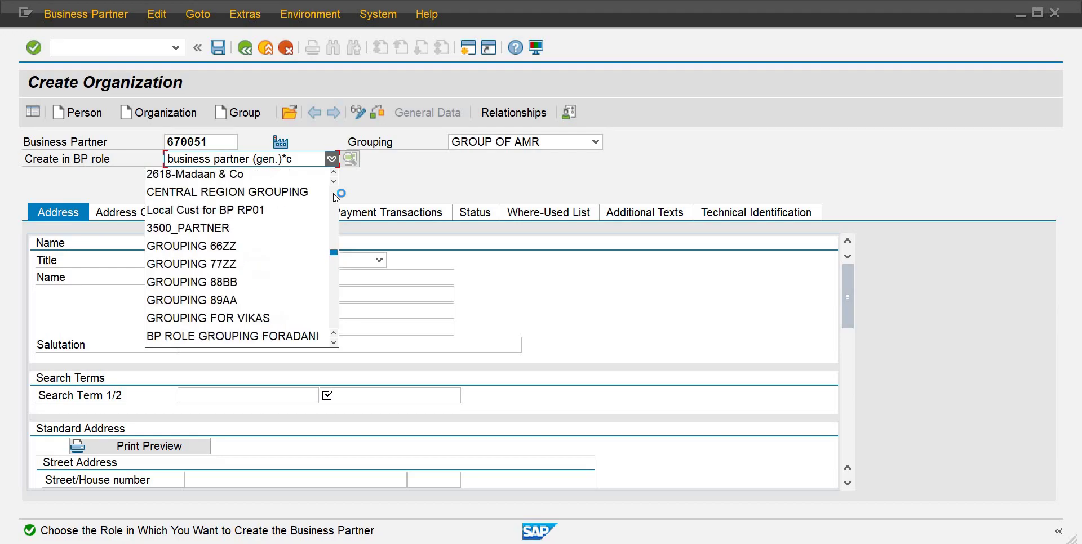
scroll(335, 198, up, 5)
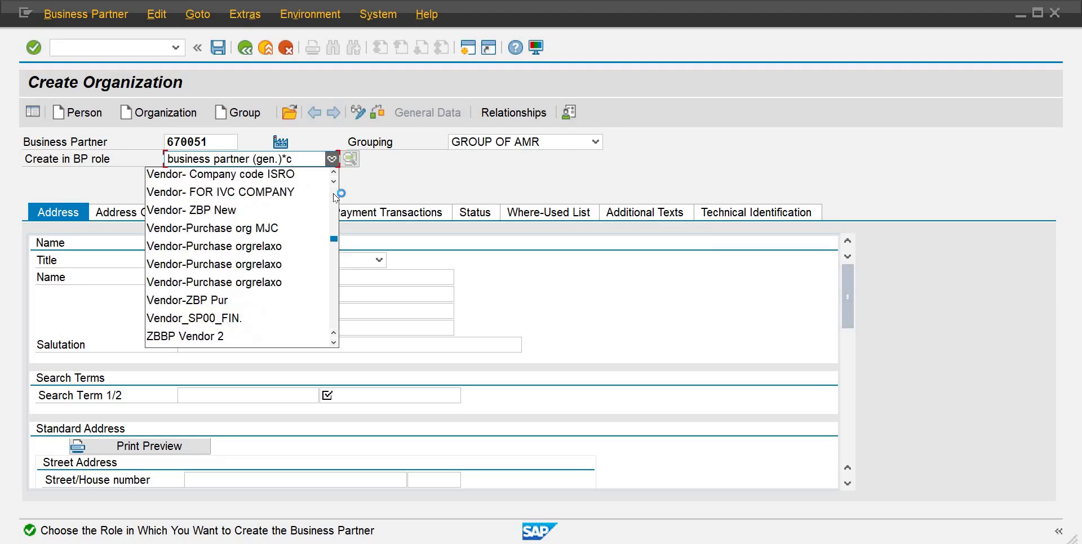
scroll(335, 197, up, 5)
scroll(335, 197, up, 10)
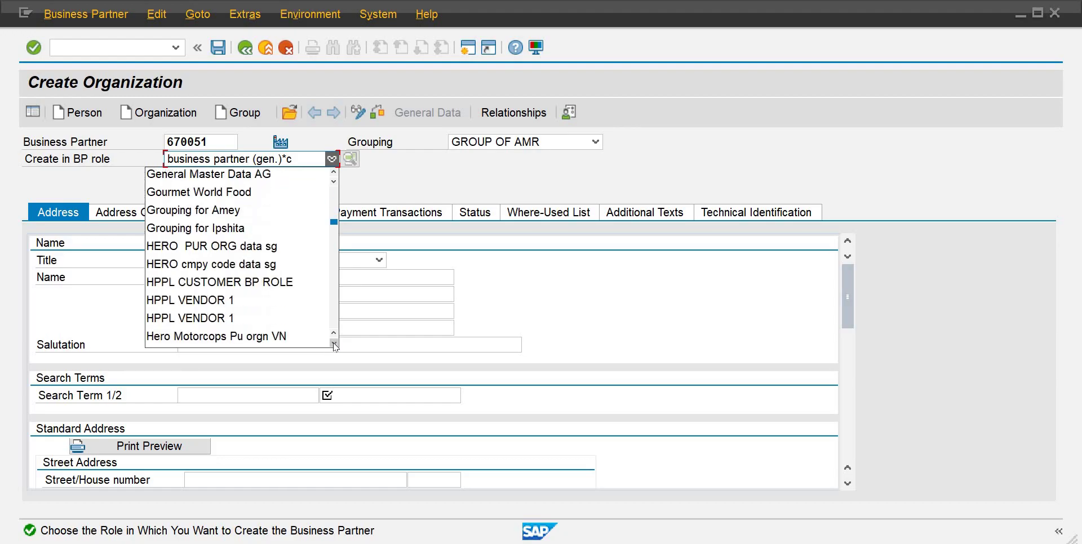
scroll(334, 345, down, 8)
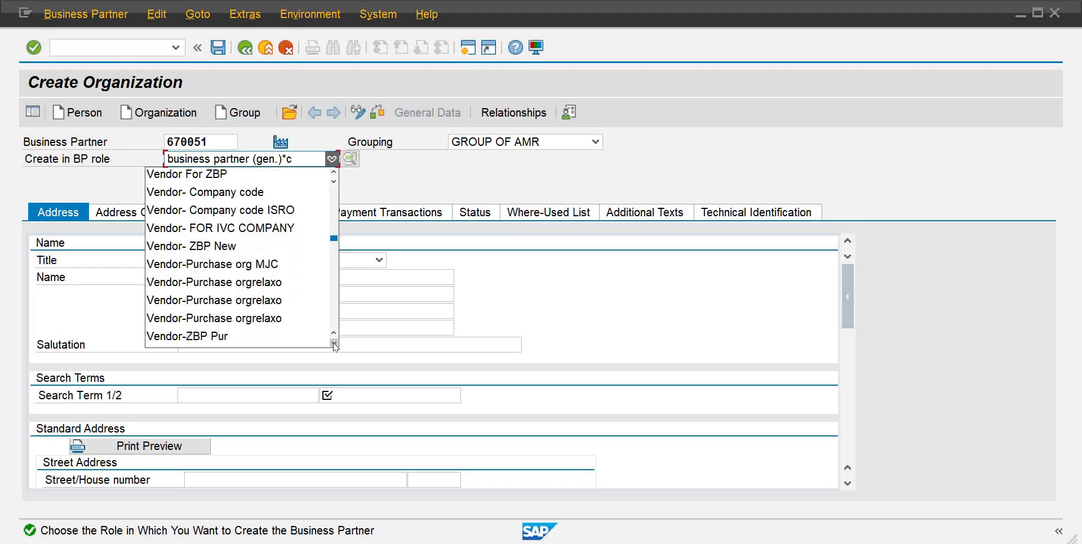
click(335, 345)
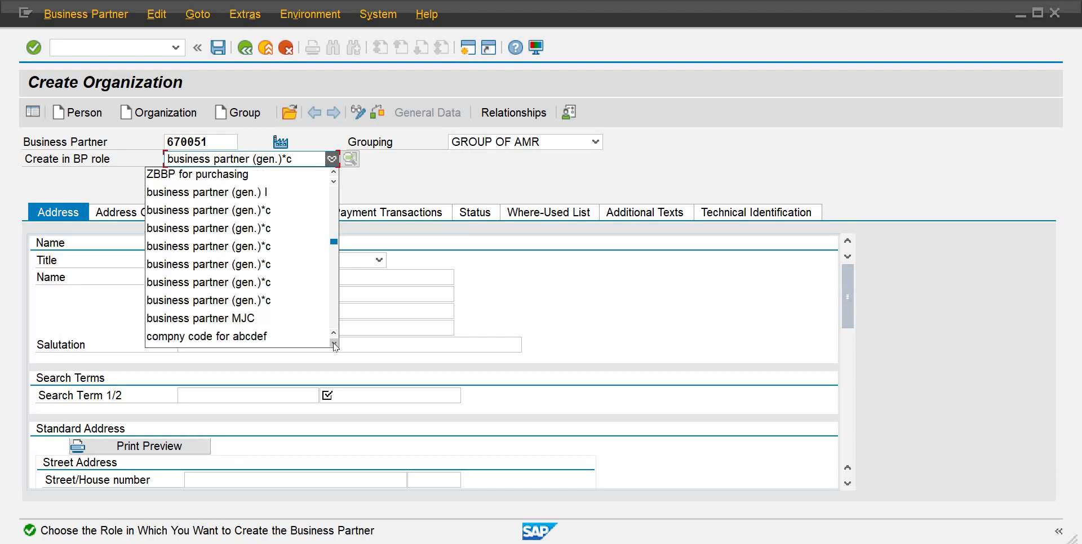
click(334, 345)
click(335, 344)
click(334, 345)
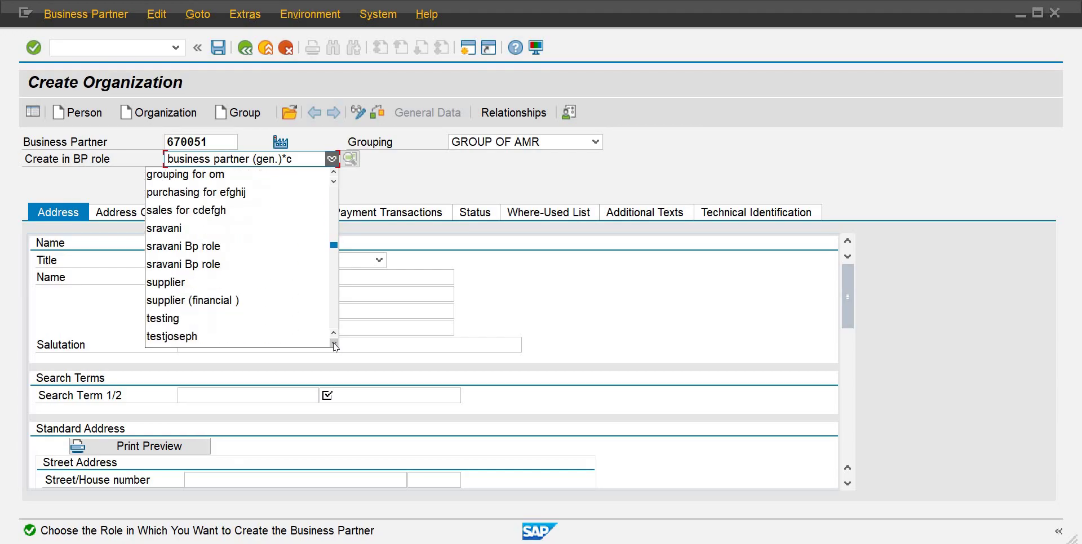
click(335, 344)
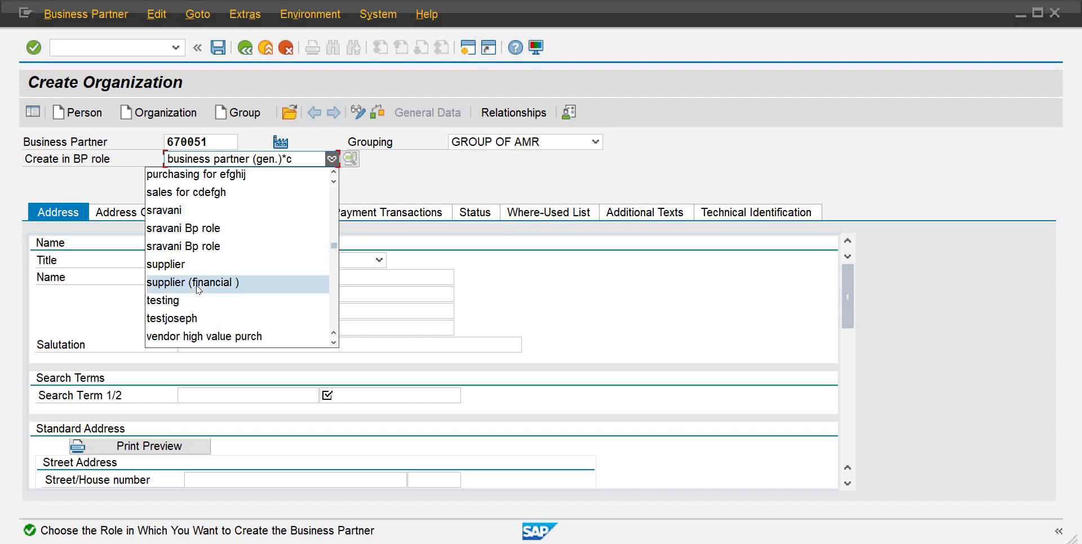
click(197, 283)
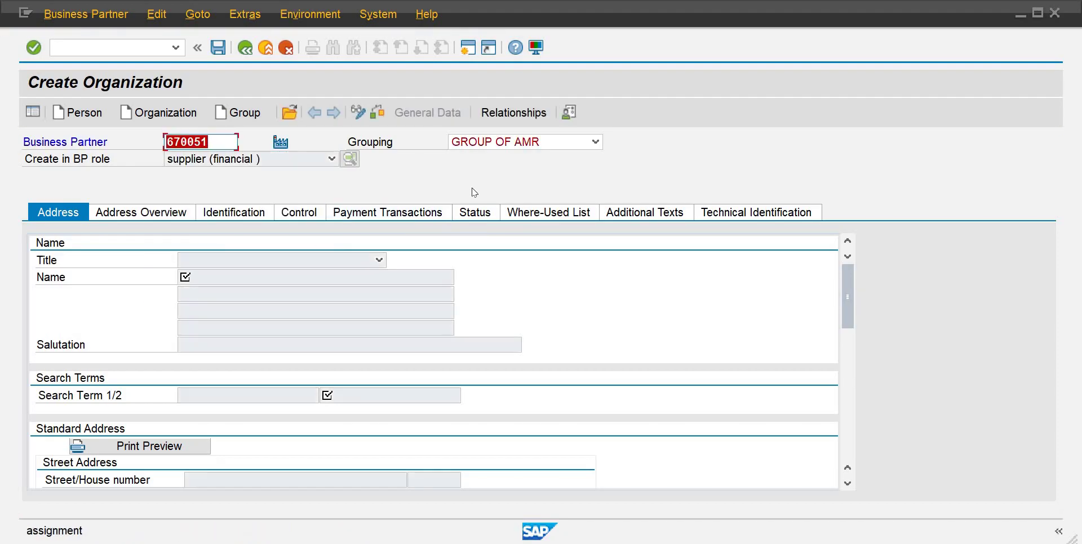
Step: Set the grouping to DOMESTIC VENDOR and confirm creating the business partner in the supplier (financial ) role
click(596, 142)
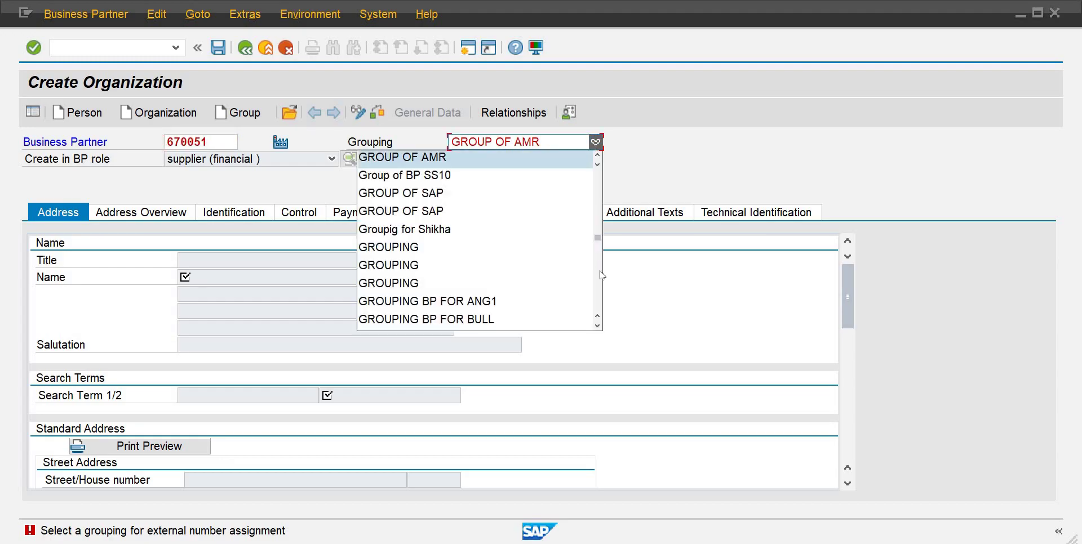
click(598, 326)
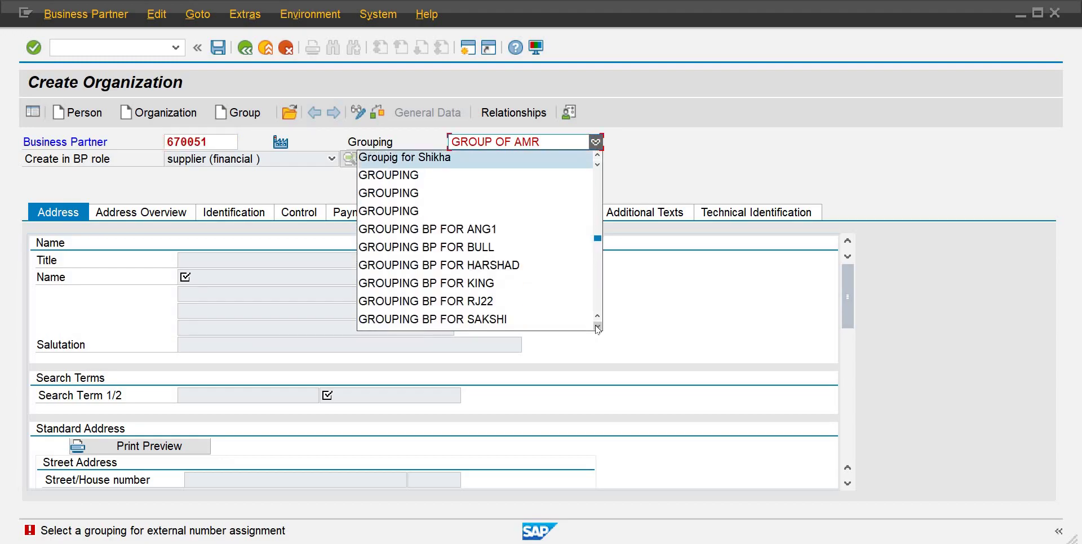
click(597, 327)
click(597, 326)
click(597, 327)
click(598, 326)
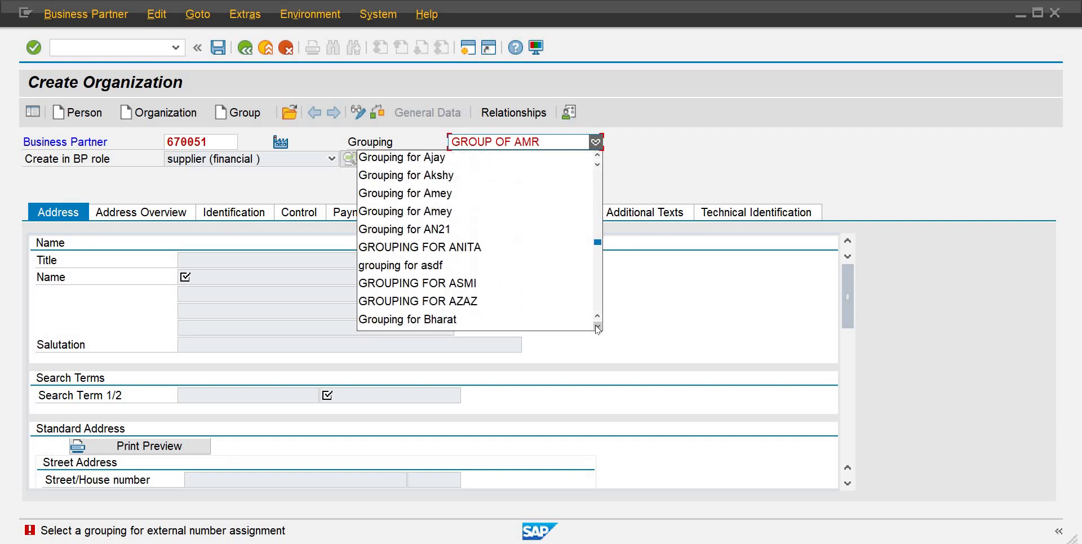
drag(597, 327, 598, 327)
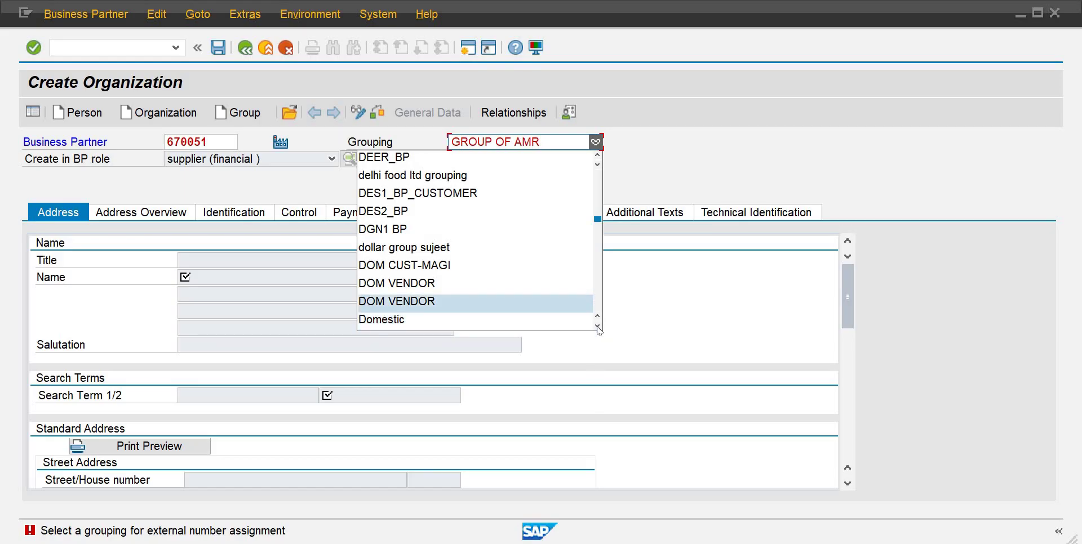
drag(598, 326, 597, 327)
click(597, 327)
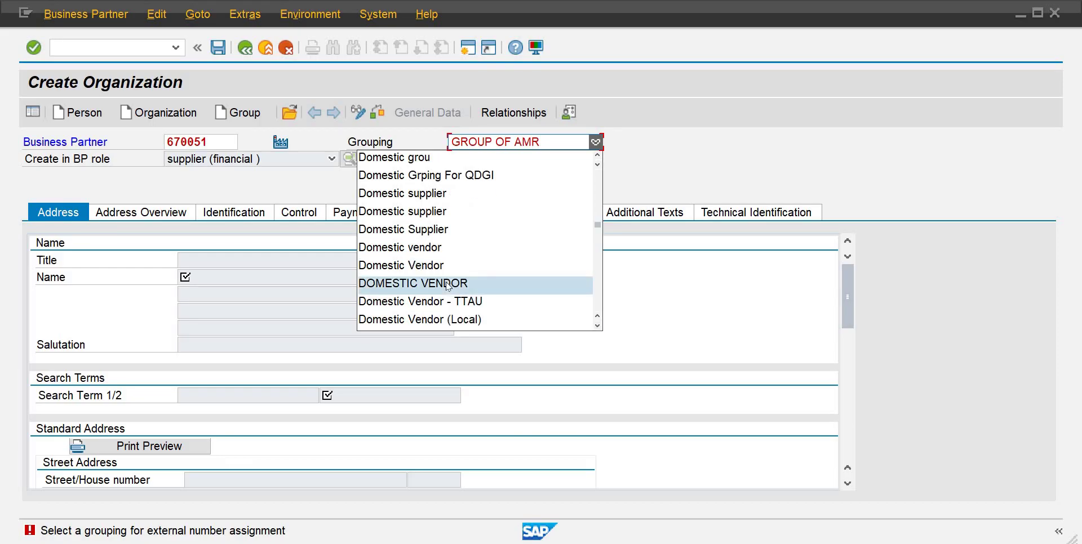
click(449, 284)
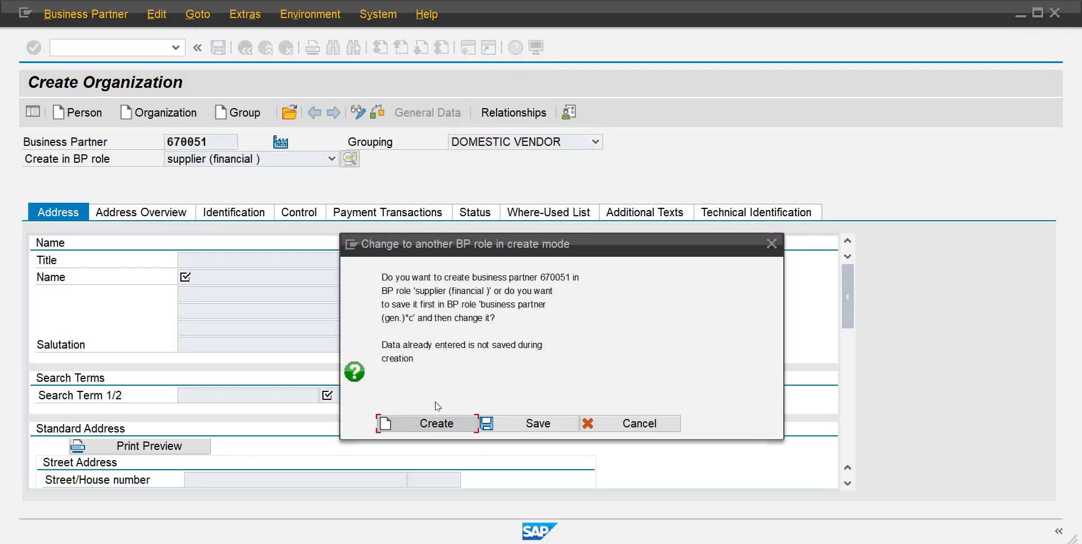
click(432, 424)
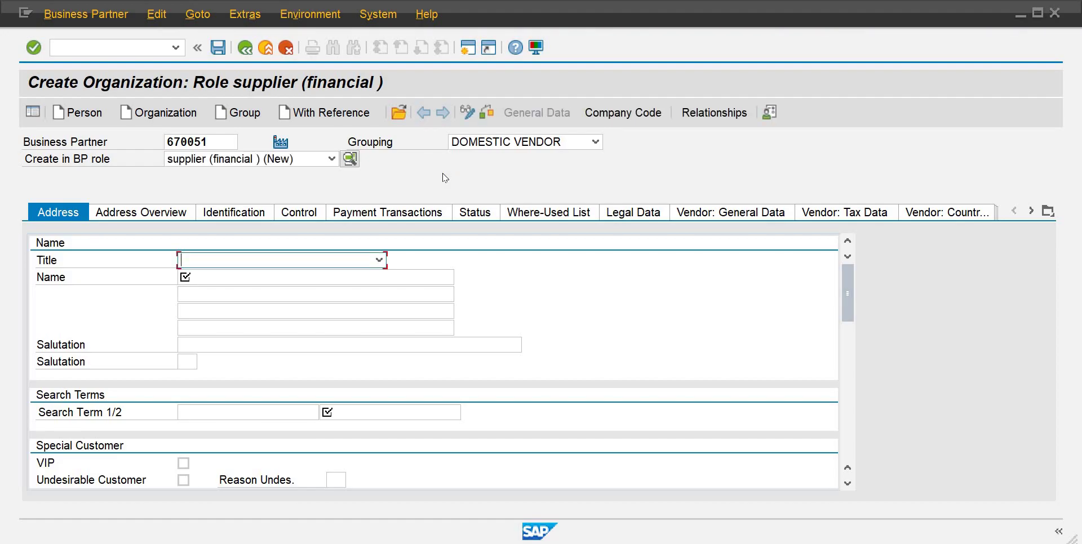
Step: Open a new session, run the MKVZ supplier list and open the Domestic Vendor-1 record for reference
click(162, 49)
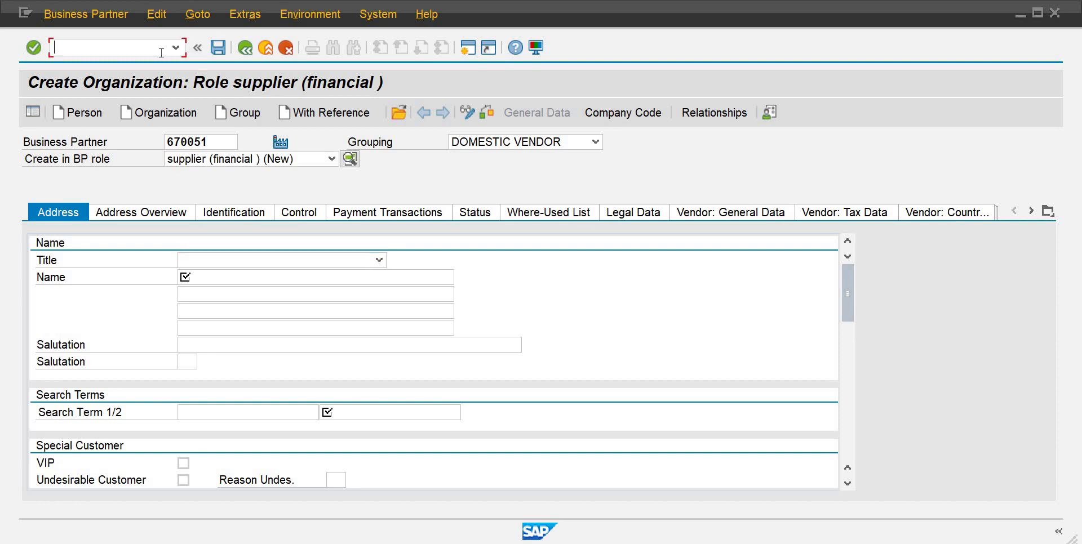
click(344, 276)
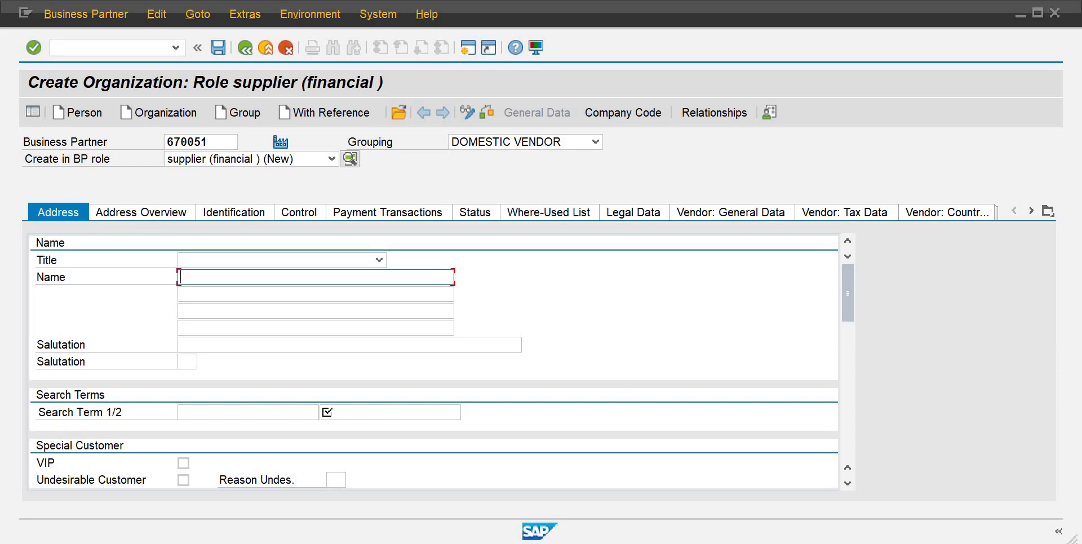
mouse_move(744, 541)
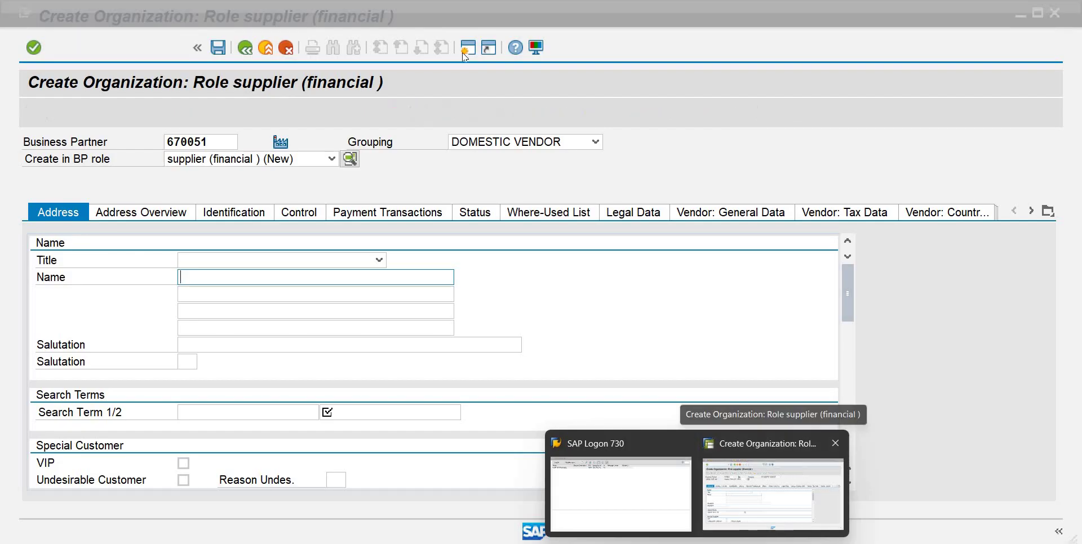
click(744, 512)
click(473, 54)
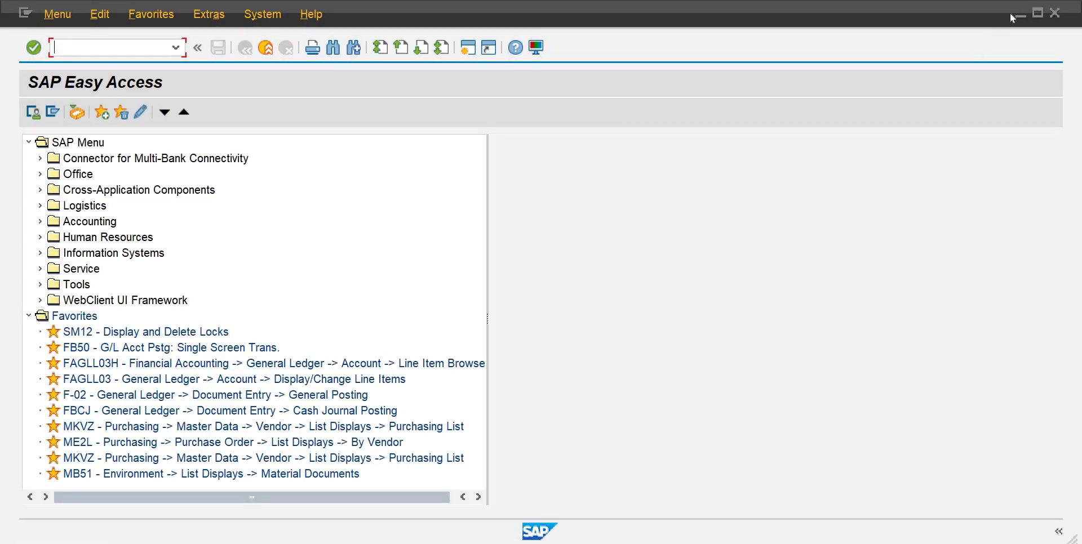
click(1055, 13)
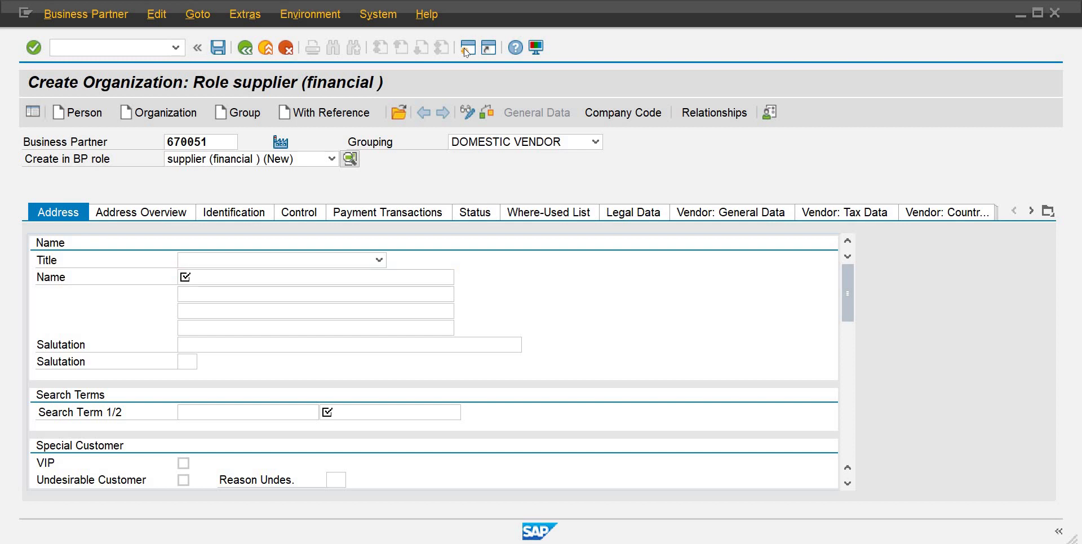
key(F3)
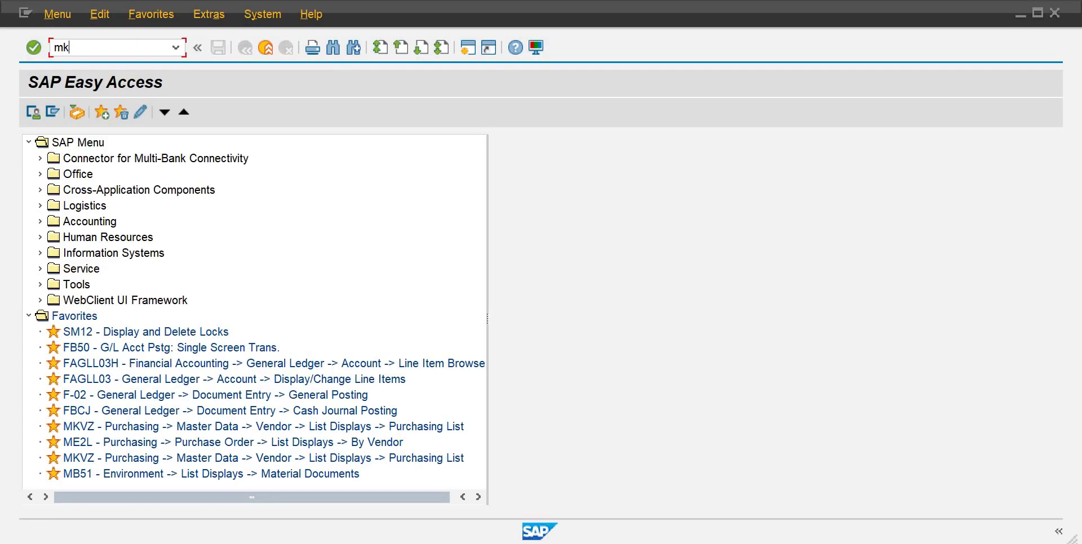
text(mkvz)
key(Return)
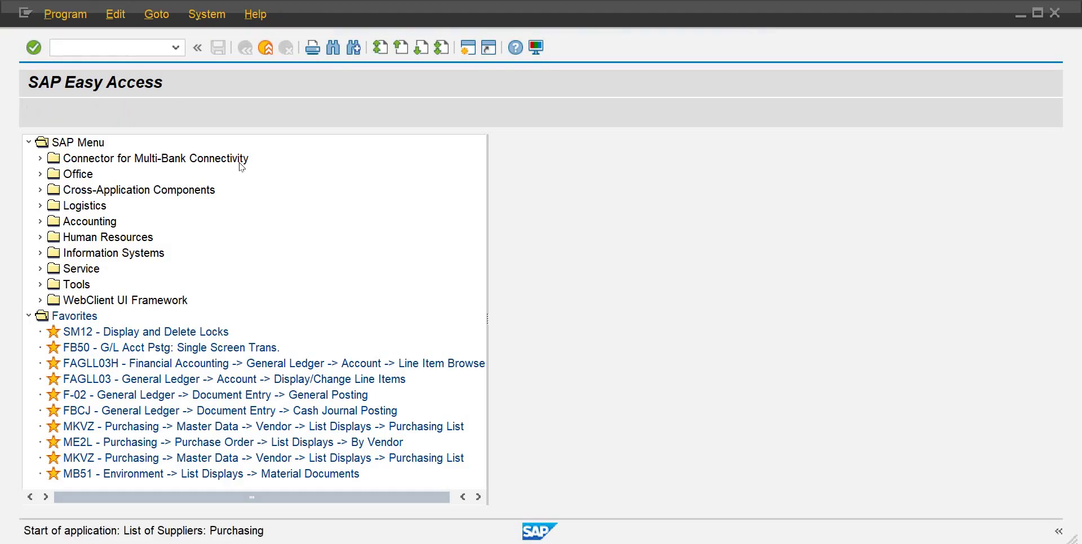
click(32, 112)
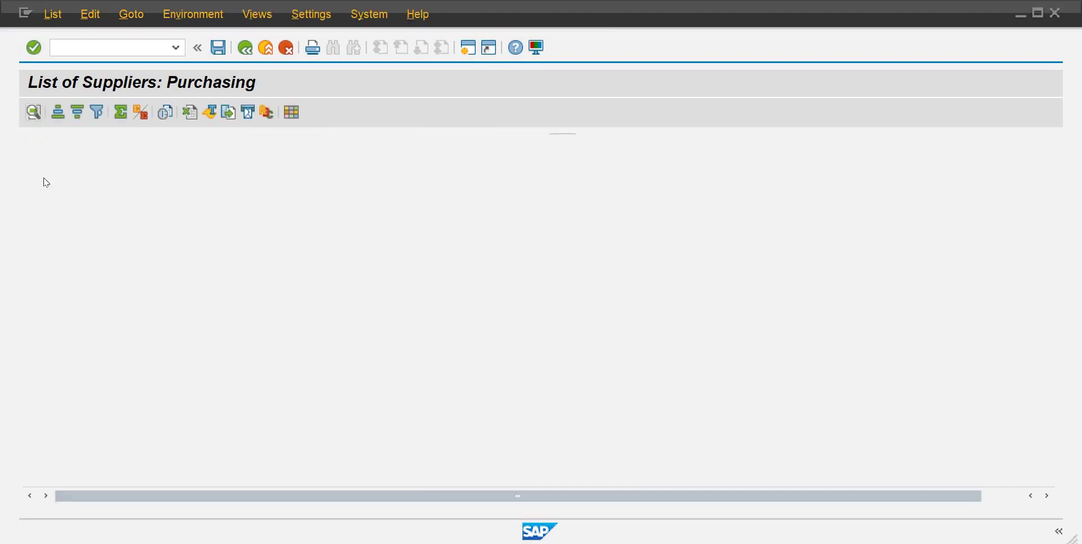
double_click(67, 195)
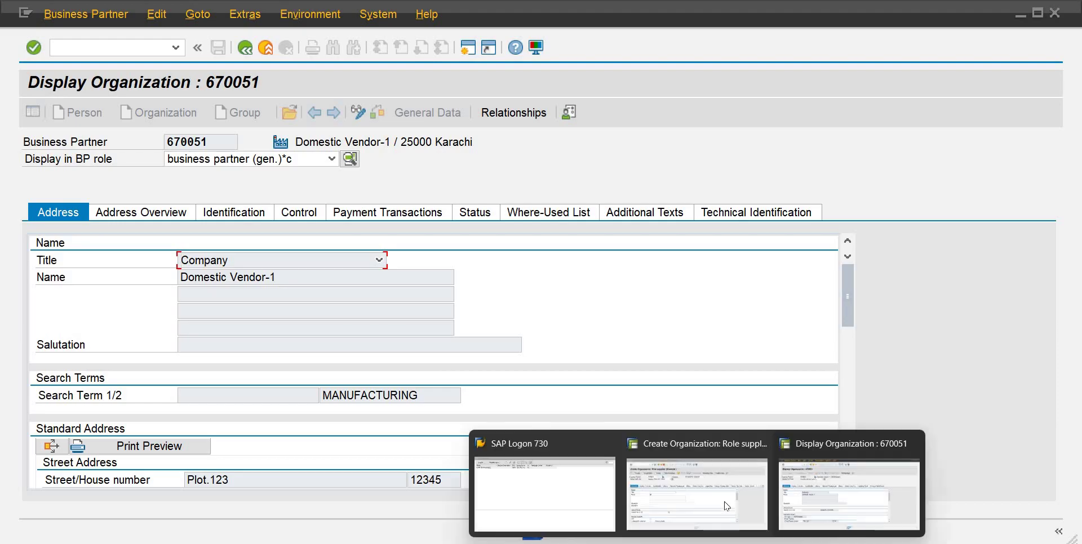
Step: Return to the organization being created, set its title to Company and its name to Domestic Vendor-1
click(688, 485)
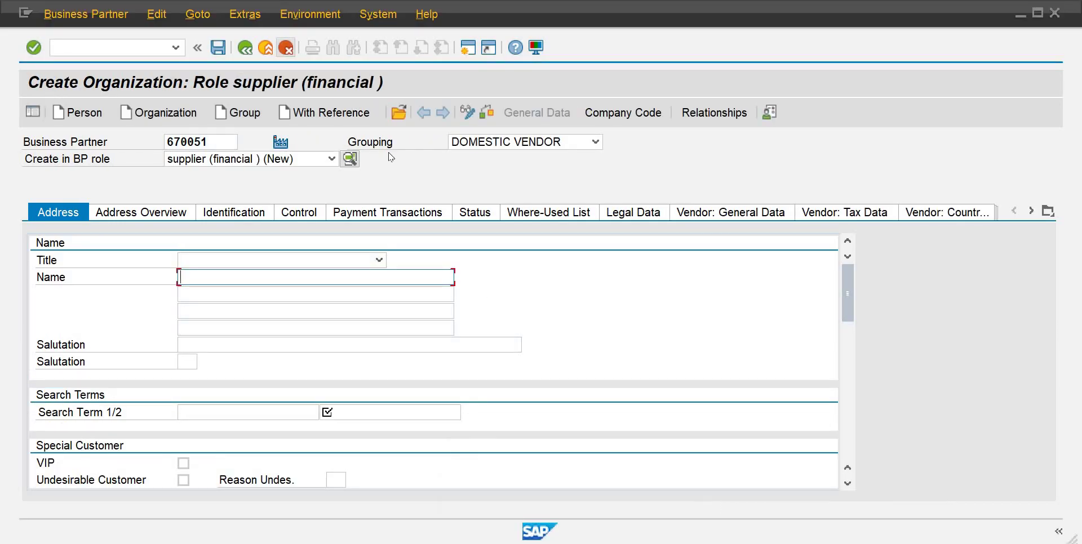
click(379, 261)
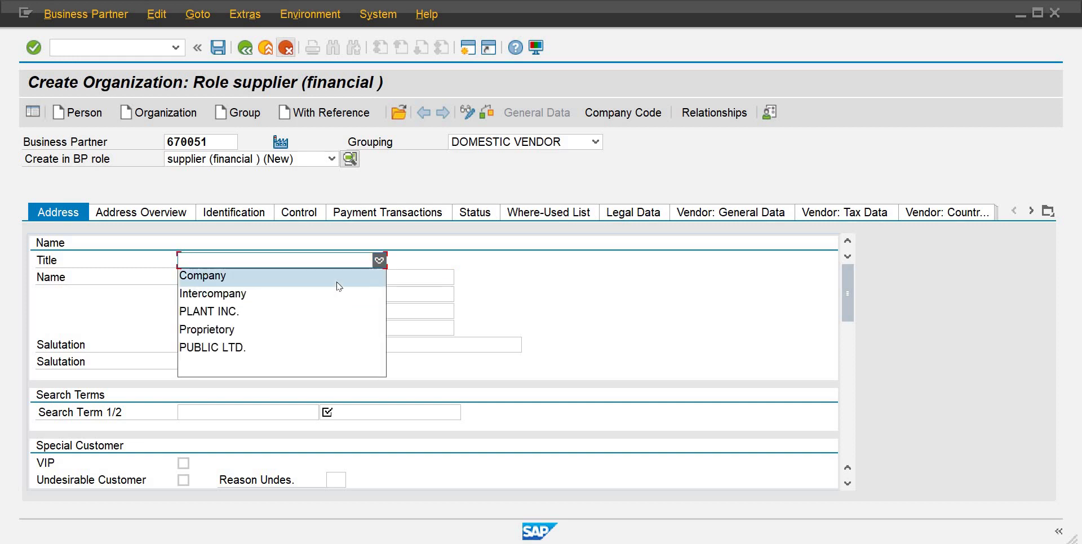
click(337, 276)
click(345, 282)
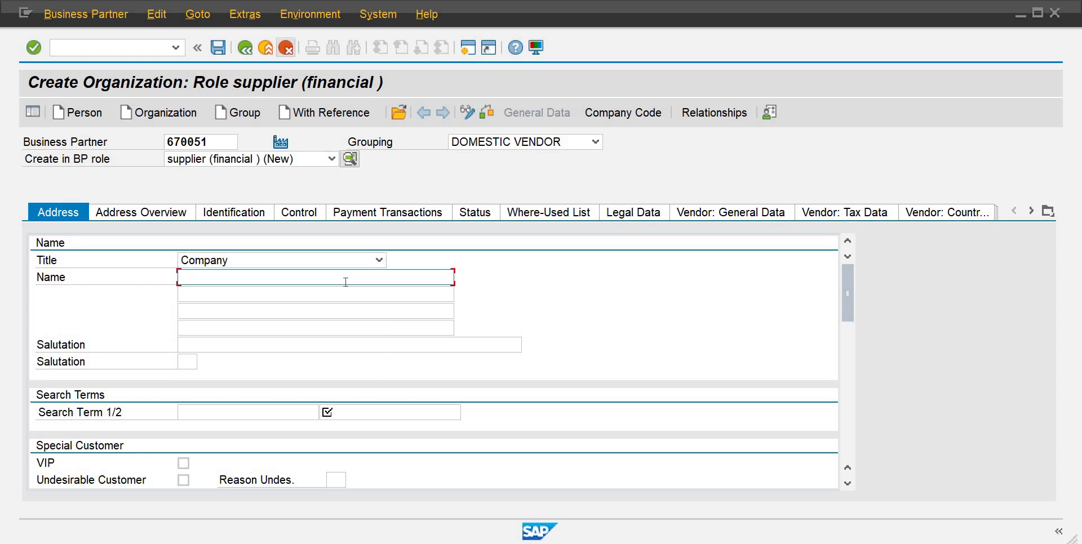
text(Dom)
key(Down)
key(Down)
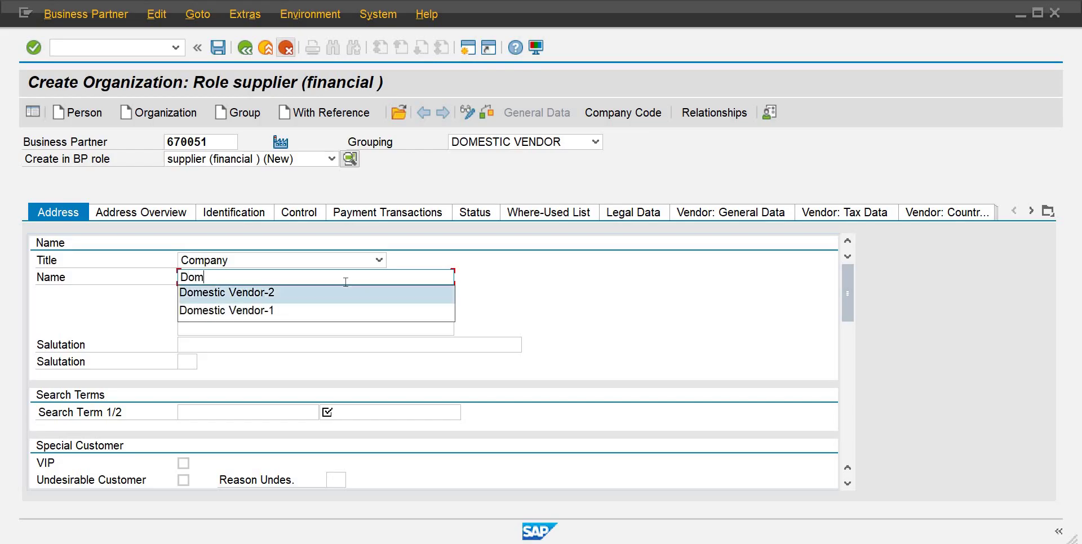
key(Return)
key(Tab)
key(Tab)
key(Tab)
key(Tab)
key(Tab)
key(Tab)
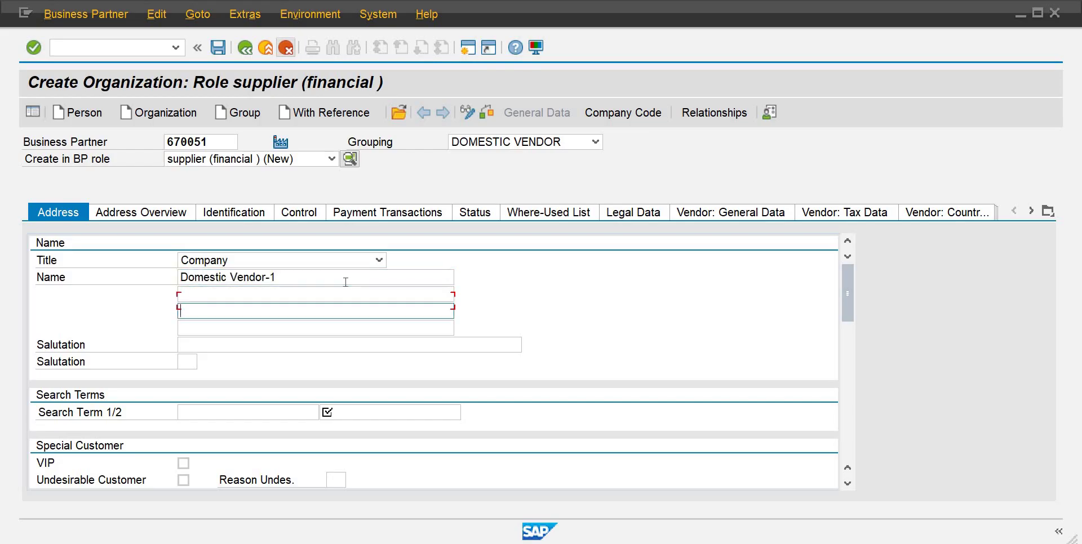
Step: Set the new organization's second search term to MANUFACTURING, check the entry, and exit the creation without saving
key(Tab)
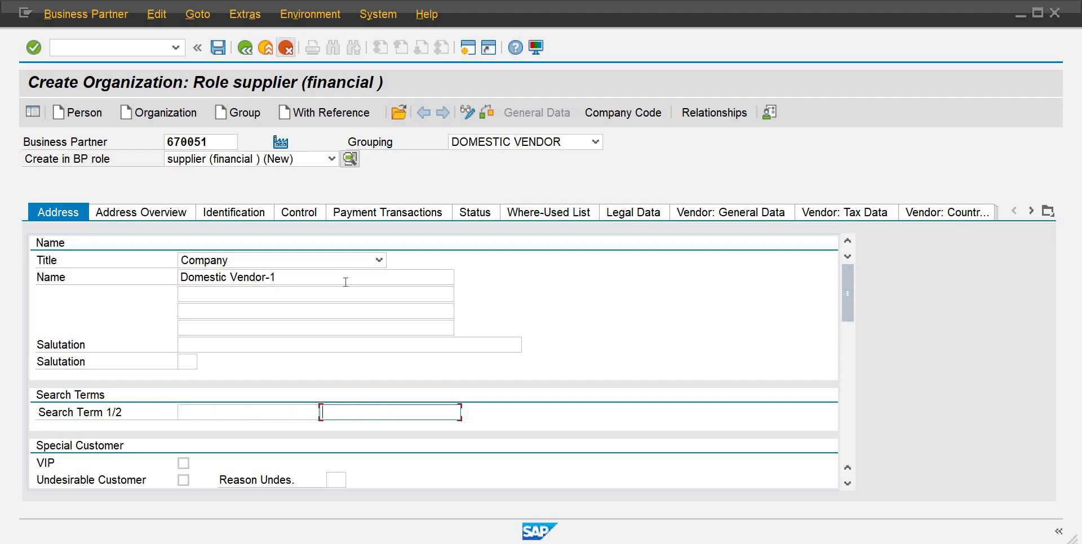
text(M)
key(Down)
key(Return)
key(Tab)
key(Tab)
key(Tab)
key(Tab)
key(Tab)
key(Tab)
key(Tab)
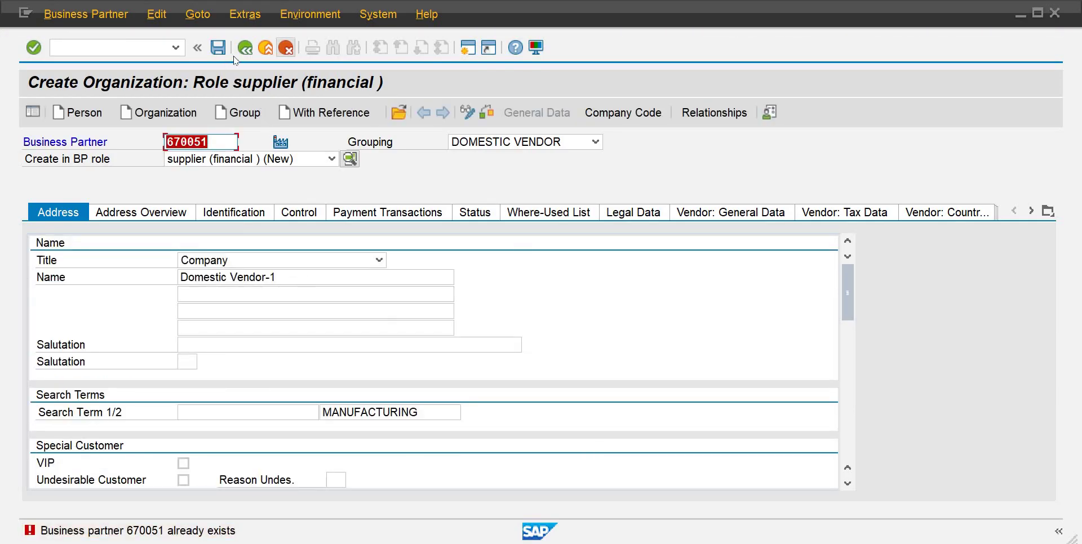
click(271, 50)
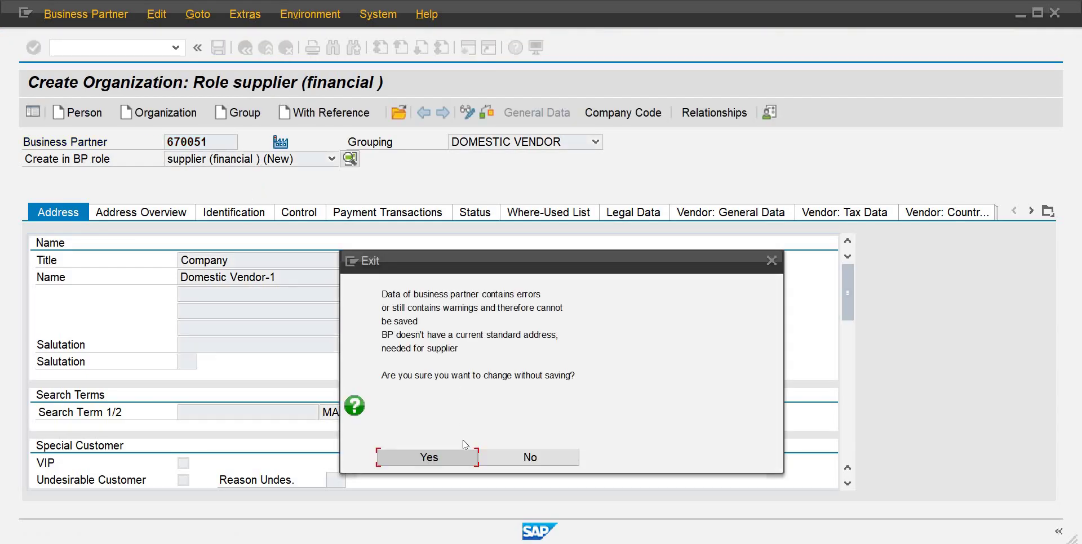
click(459, 459)
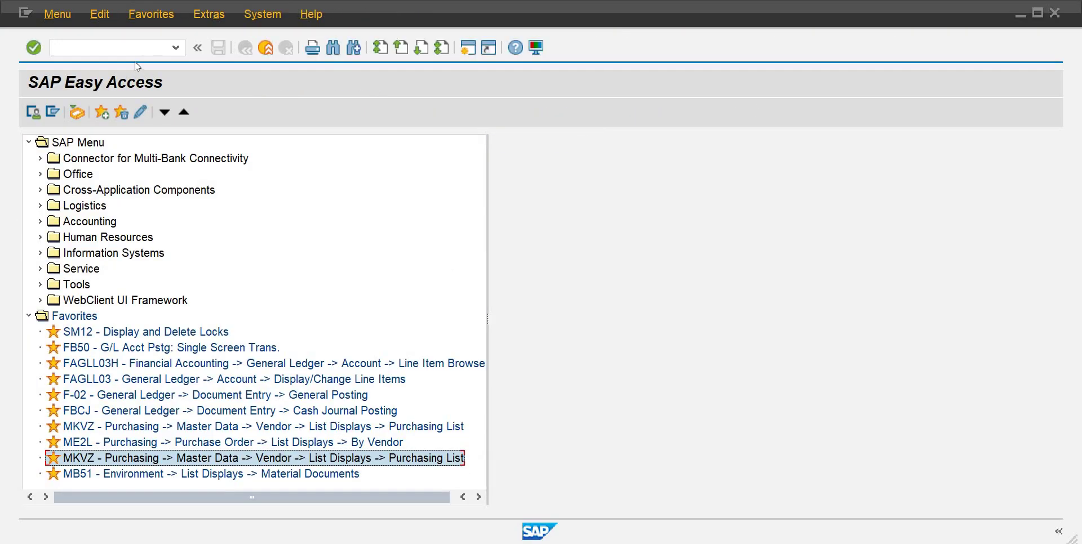
key(Return)
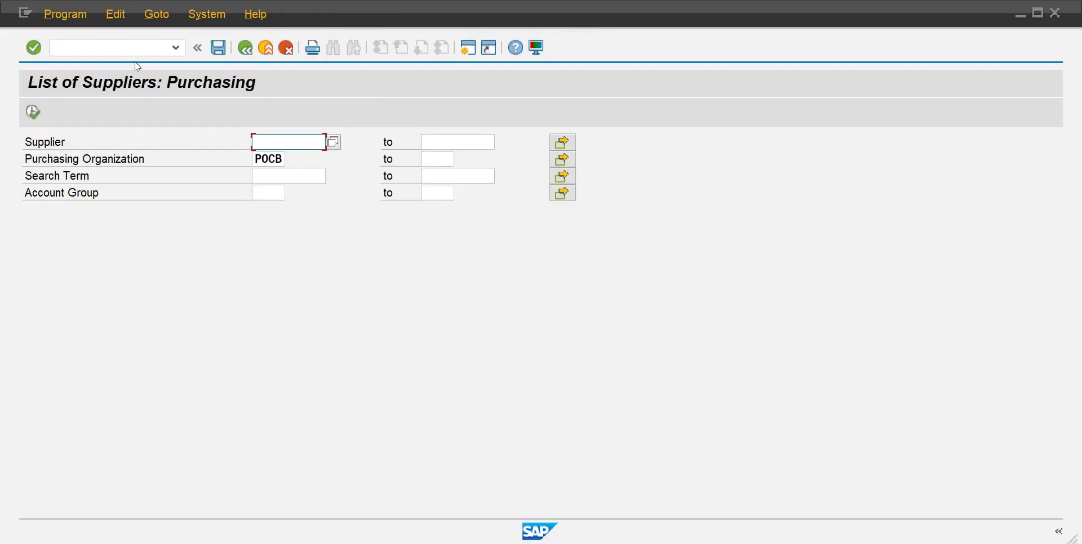
click(121, 45)
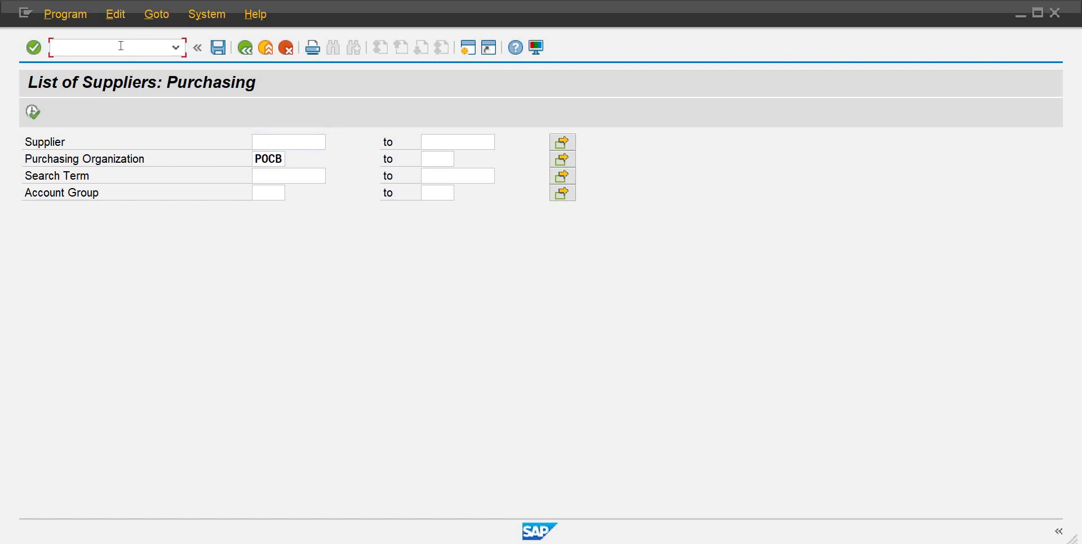
text(/n)
key(Return)
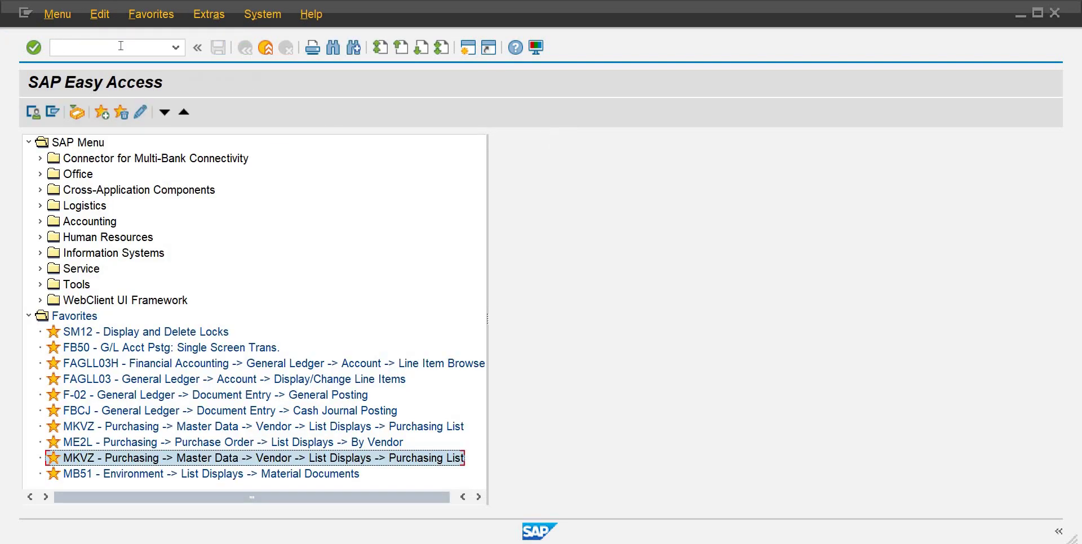
Step: Run the BP transaction, search for the prefilled business partner number and open the Domestic Vendor-1 record
click(121, 46)
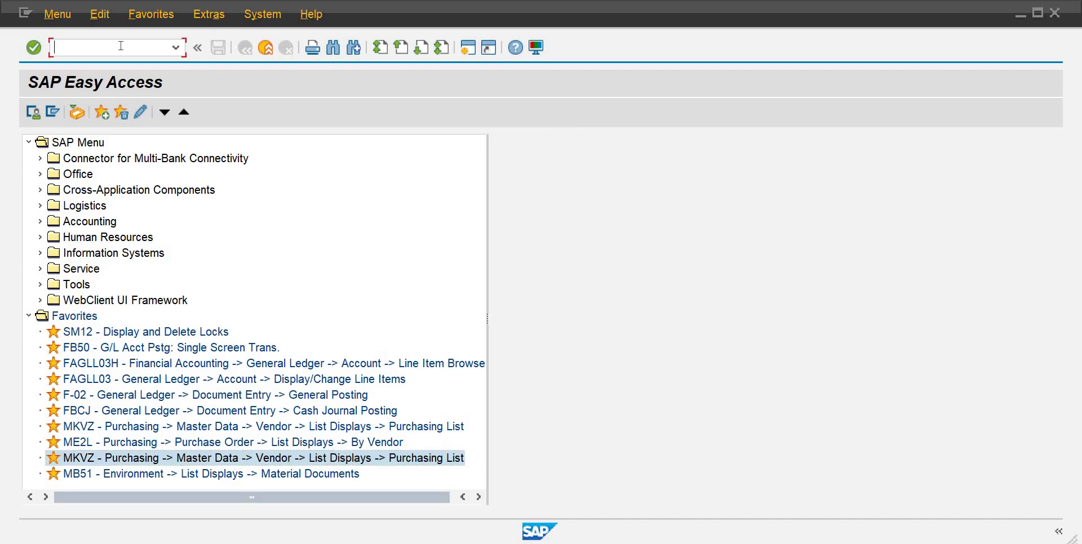
text(bp)
key(Return)
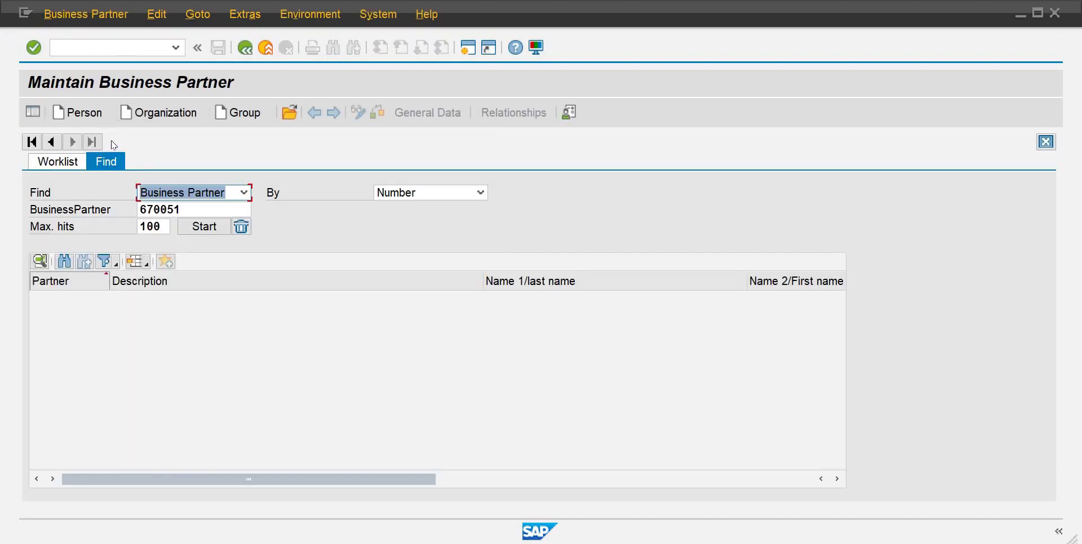
click(194, 226)
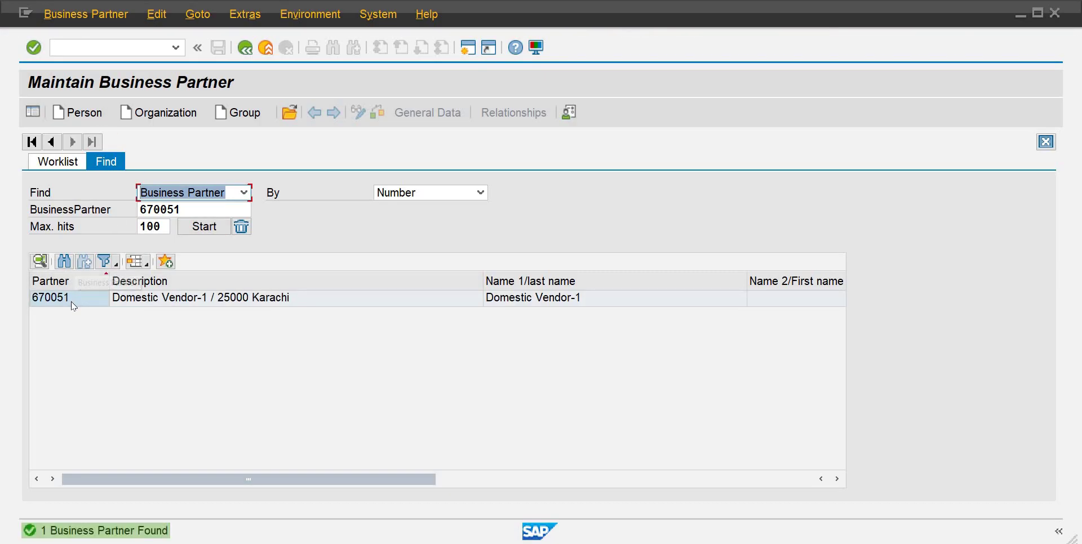
click(72, 303)
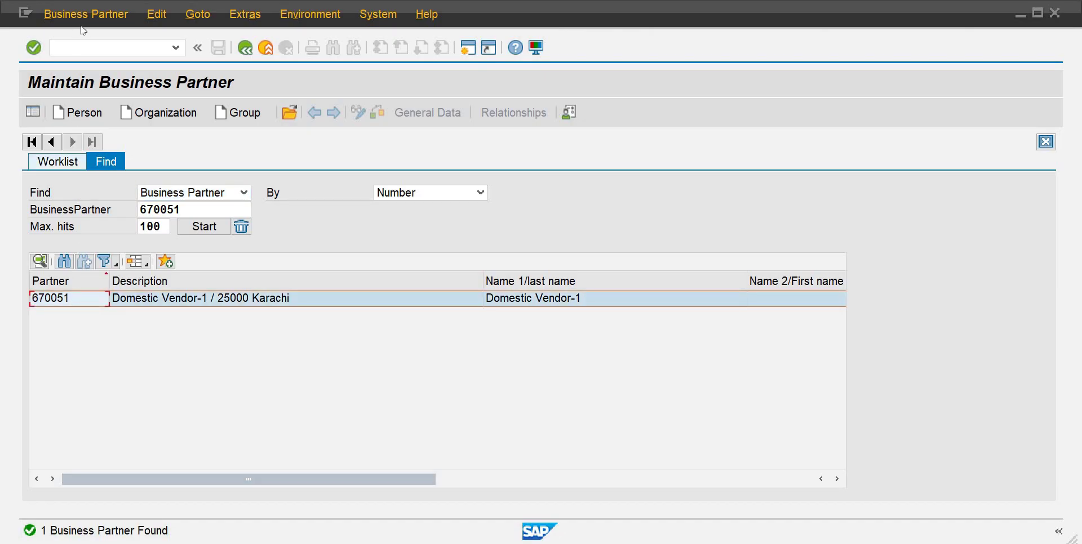
double_click(152, 300)
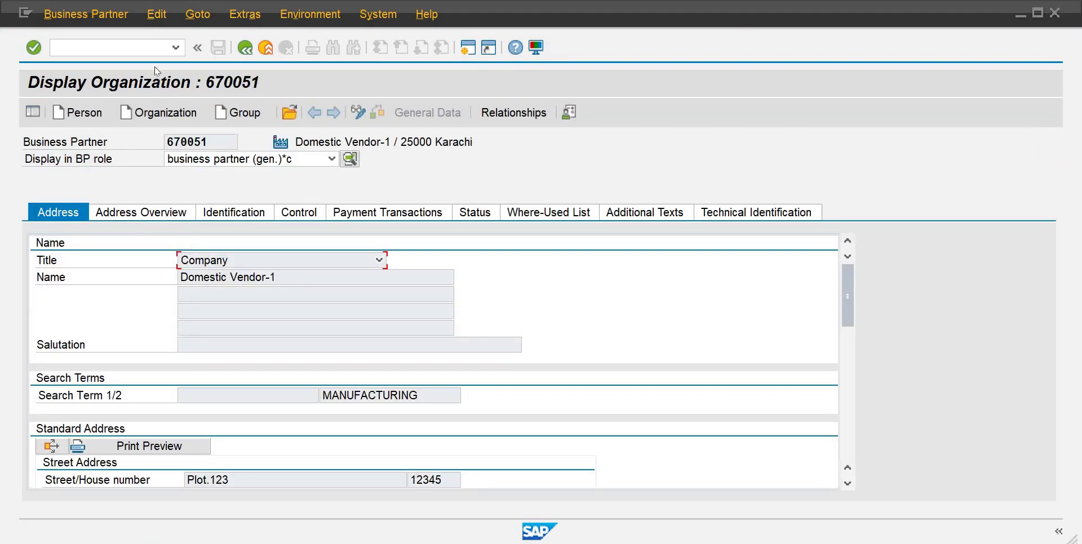
Step: Switch the Domestic Vendor-1 record from display to change mode
click(110, 16)
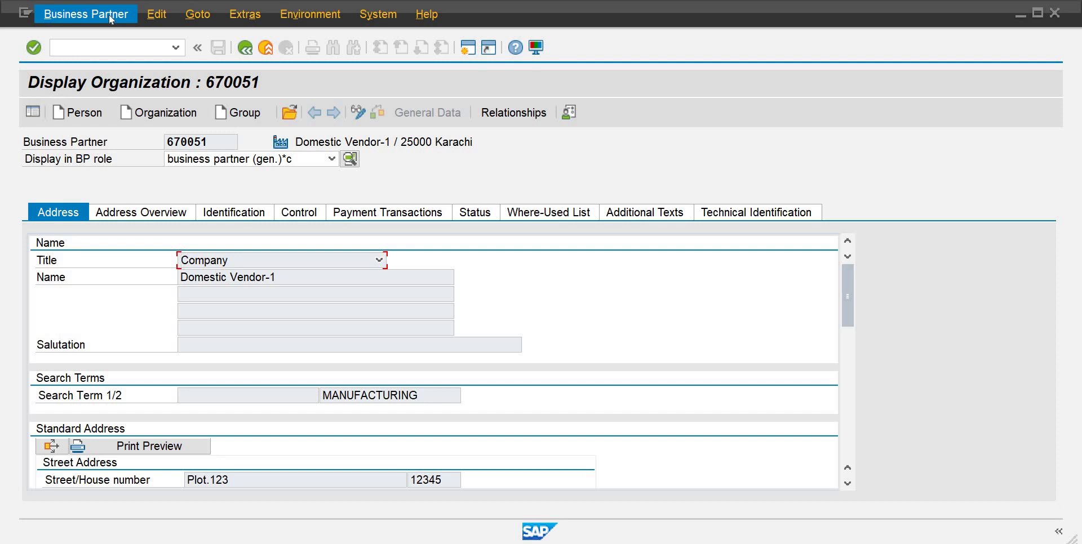
click(109, 15)
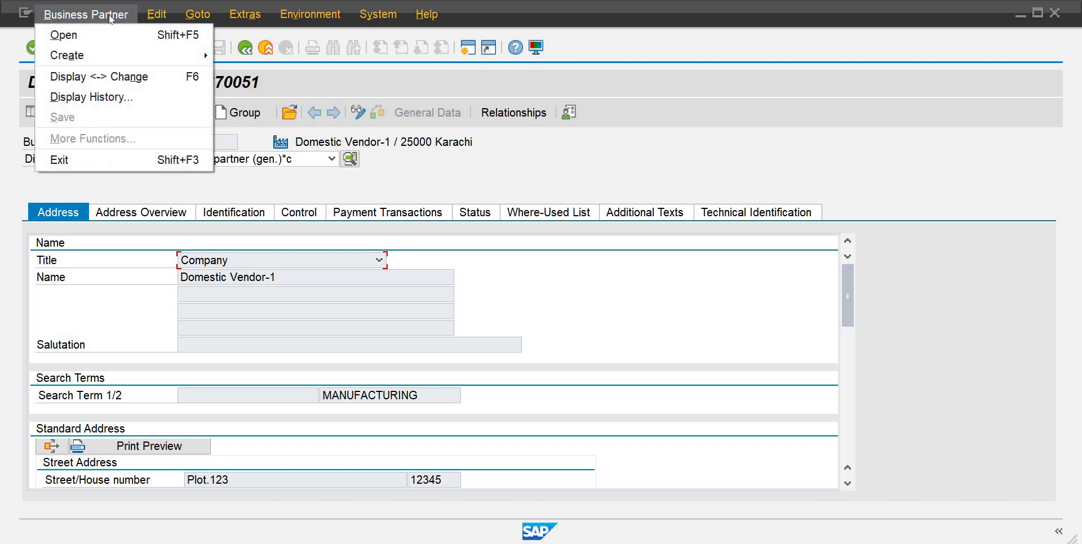
click(103, 78)
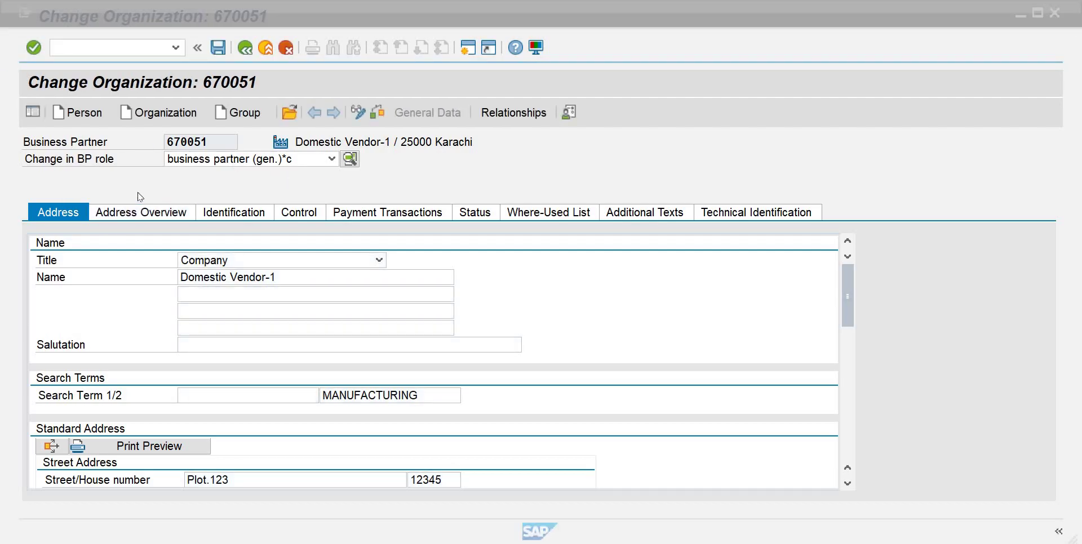
Step: Add the supplier (financial ) role to Domestic Vendor-1 by selecting it as the BP role
click(332, 160)
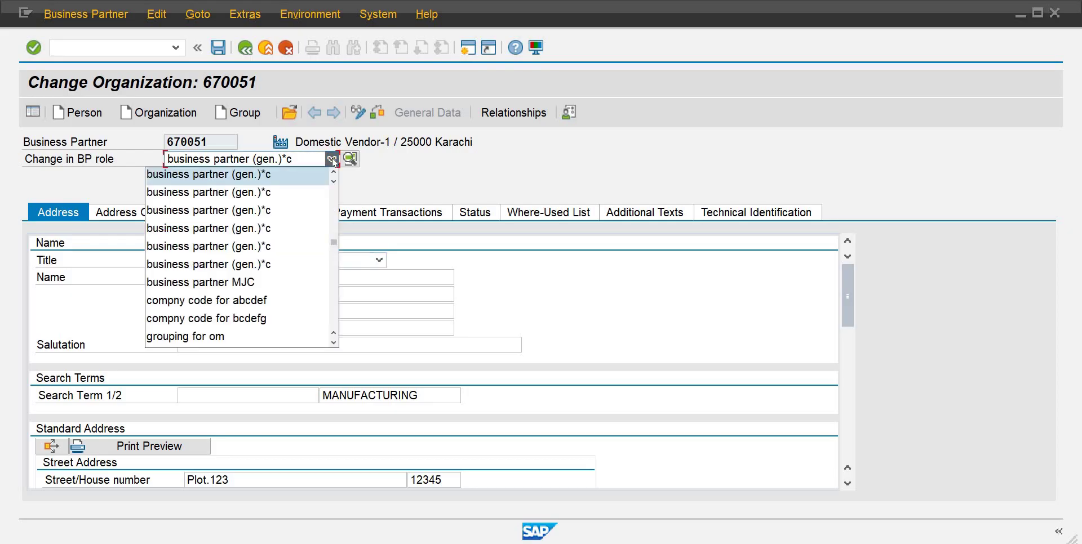
key(Down)
key(Down)
key(Down)
key(Down)
key(Down)
key(Down)
key(Down)
key(Down)
key(Down)
key(Down)
key(Down)
key(Down)
key(Down)
key(Down)
key(Down)
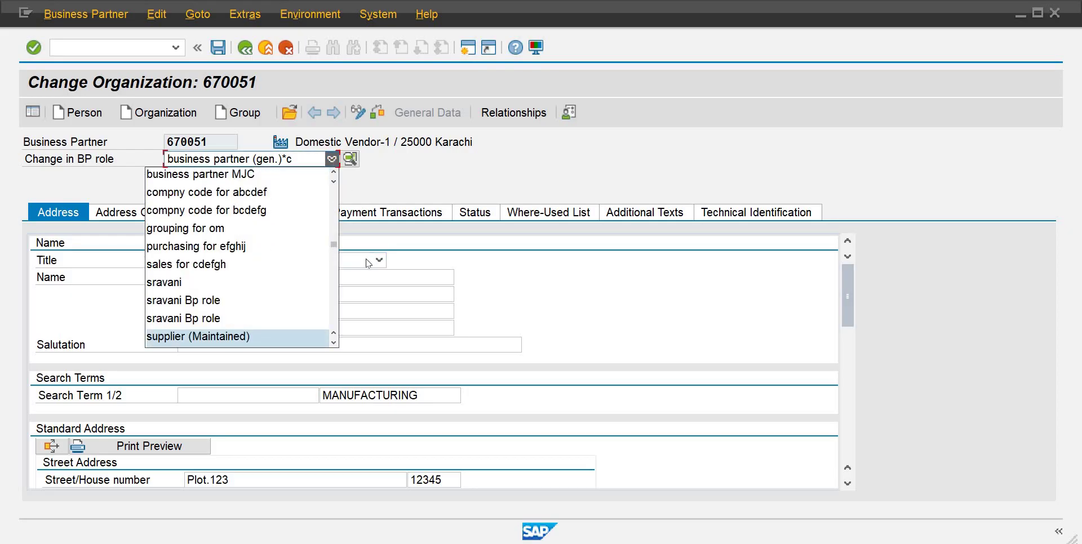
click(334, 345)
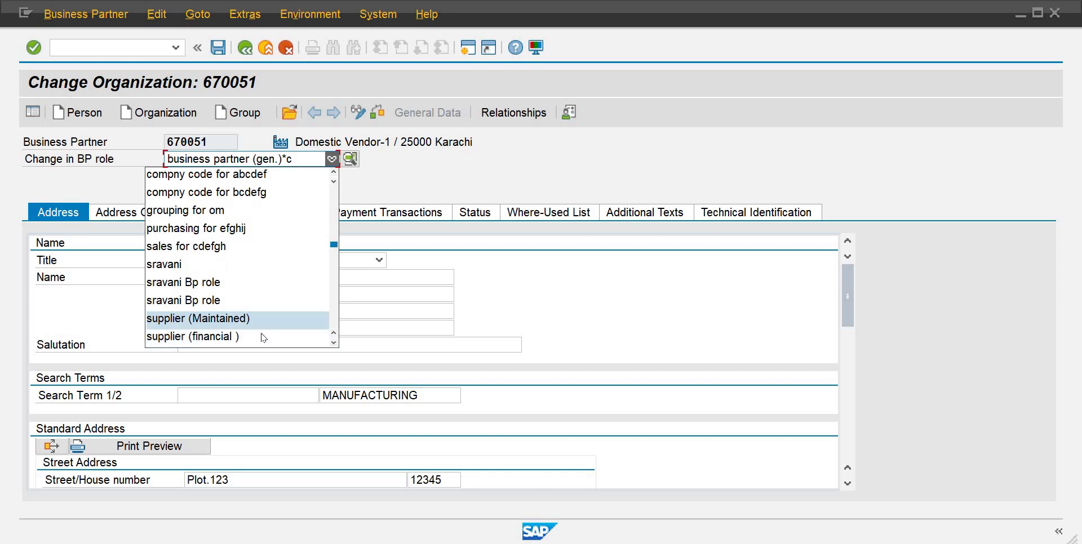
click(257, 336)
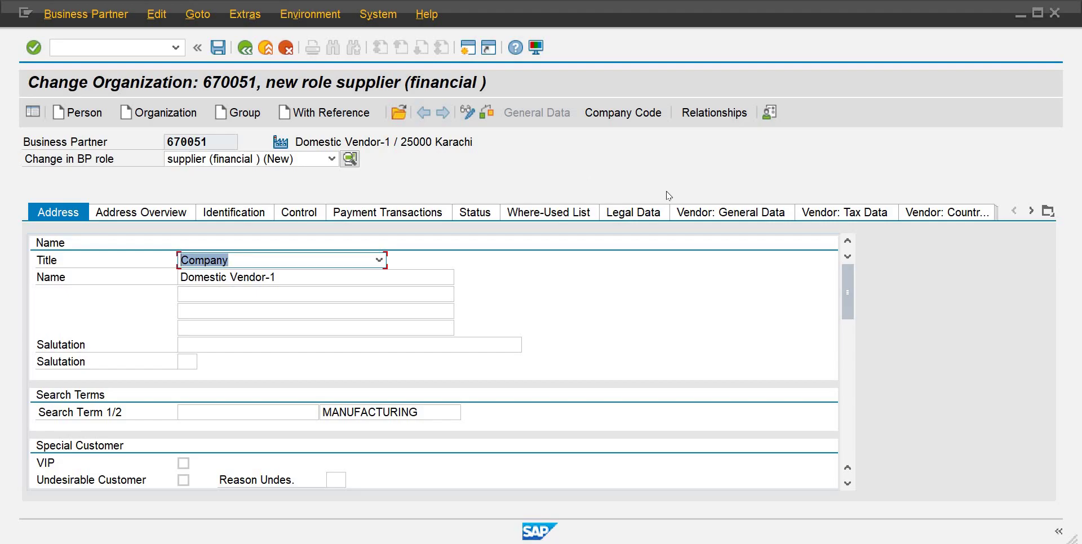
Step: Check the vendor general data, open the company code data of Domestic Vendor-1 and assign company code CB01
click(711, 213)
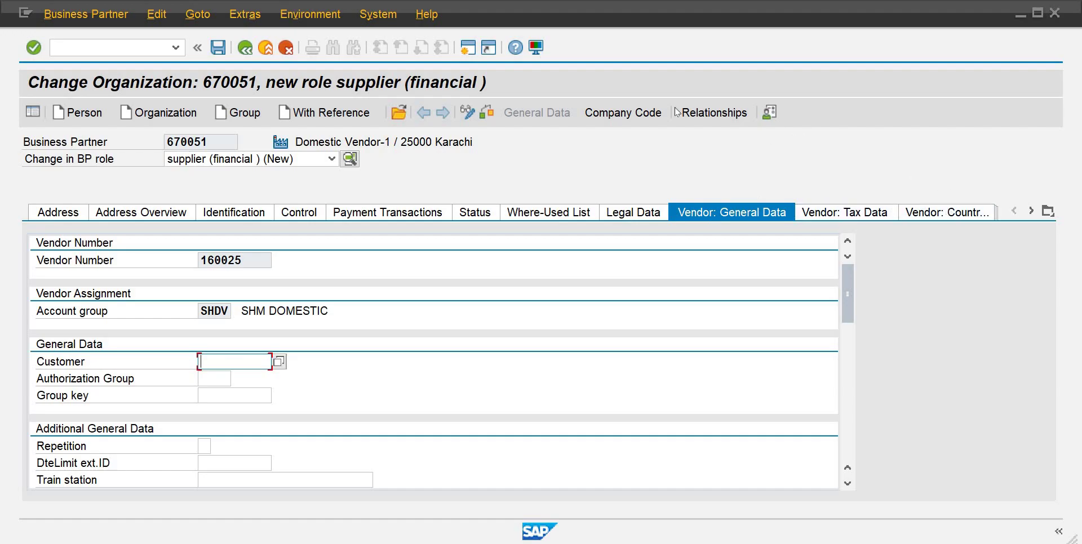
click(646, 119)
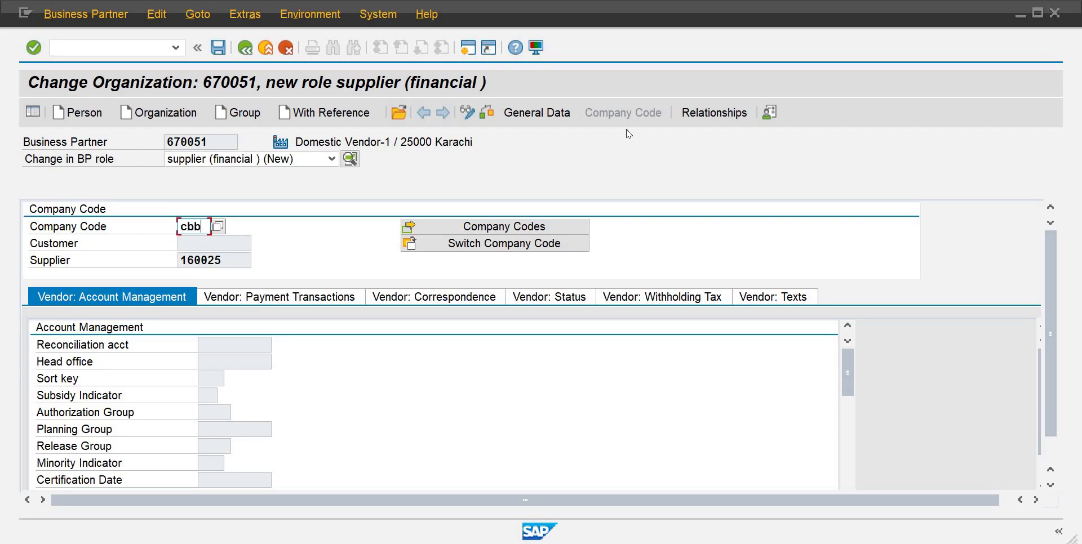
text(cb01)
key(Return)
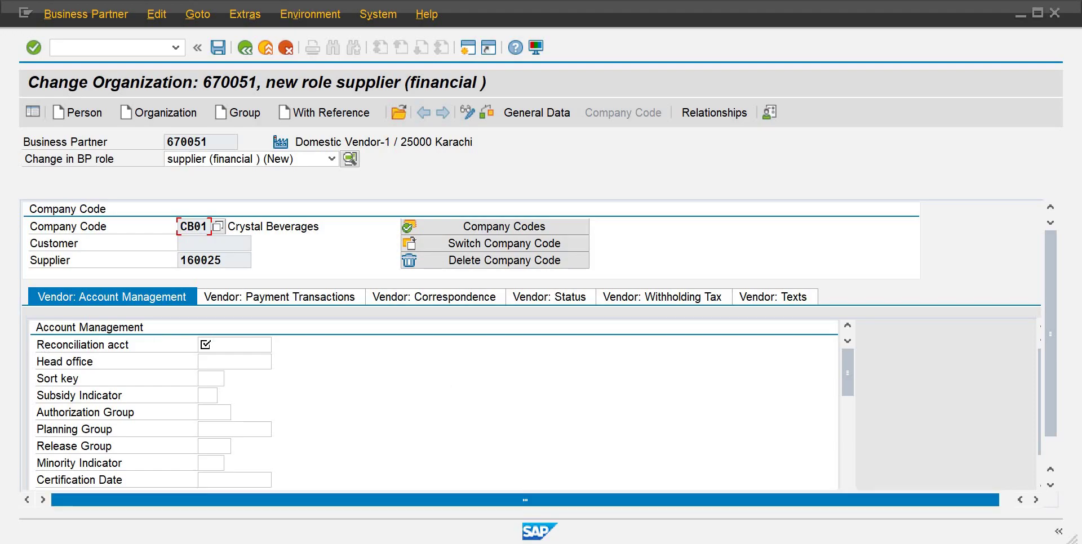
Step: Open a new session from the other SAP window and run transaction FS00 for central G/L account editing
mouse_move(697, 540)
click(798, 509)
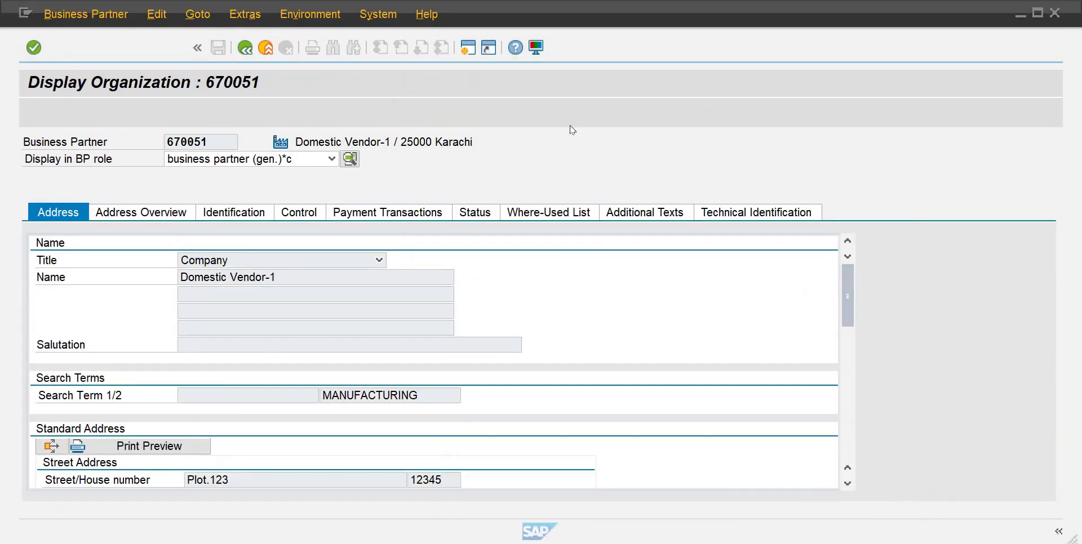
click(467, 47)
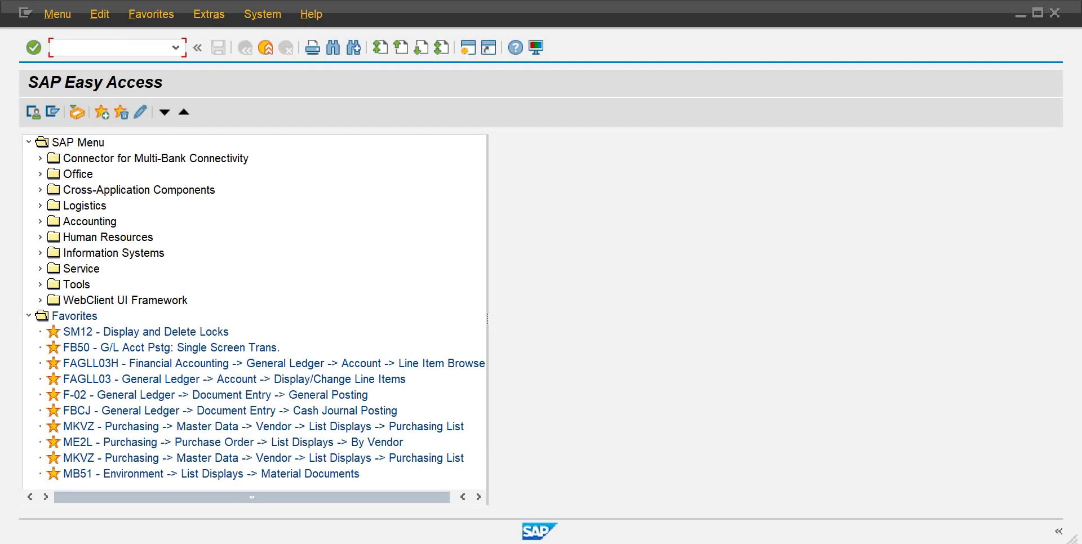
text(fs00)
key(Return)
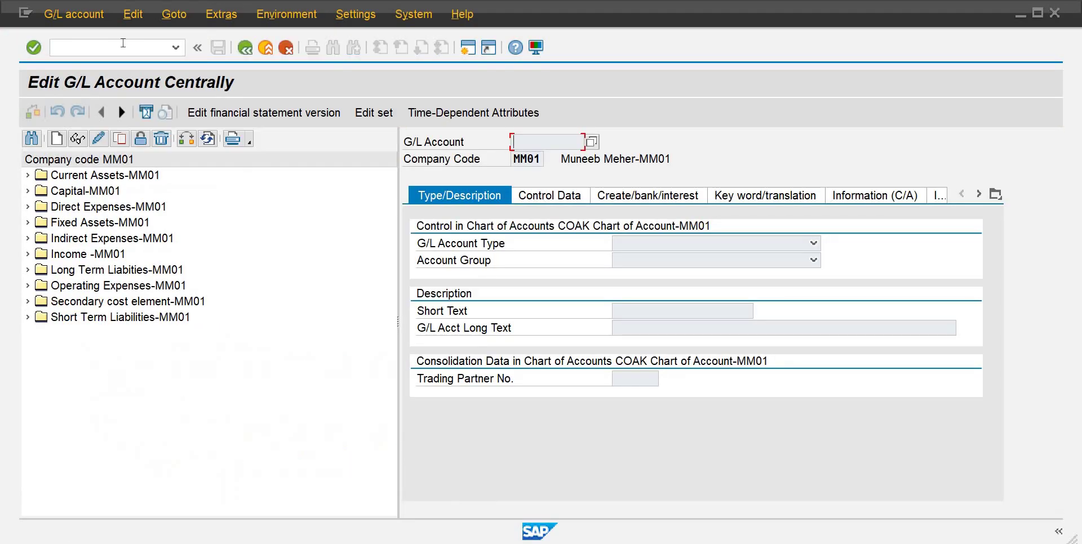
Step: Change the G/L account list to company code CB01 and expand its Short Term Liabilities group
click(205, 141)
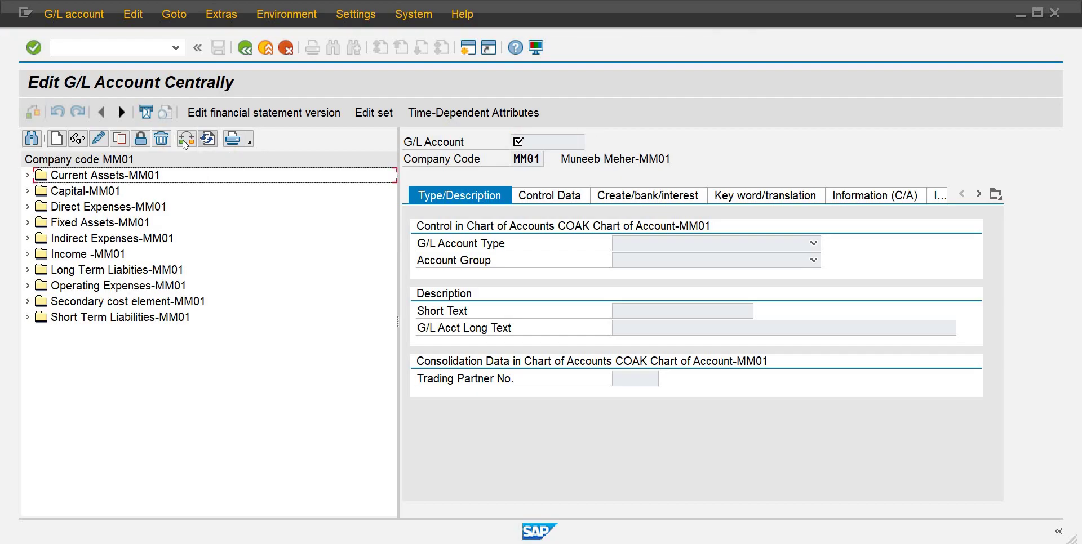
click(186, 145)
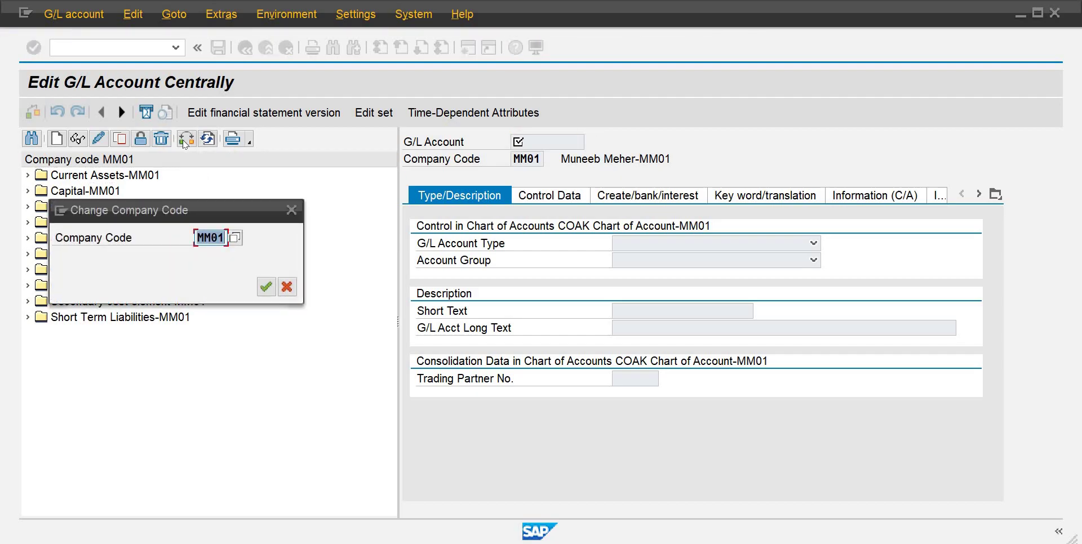
text(cb01)
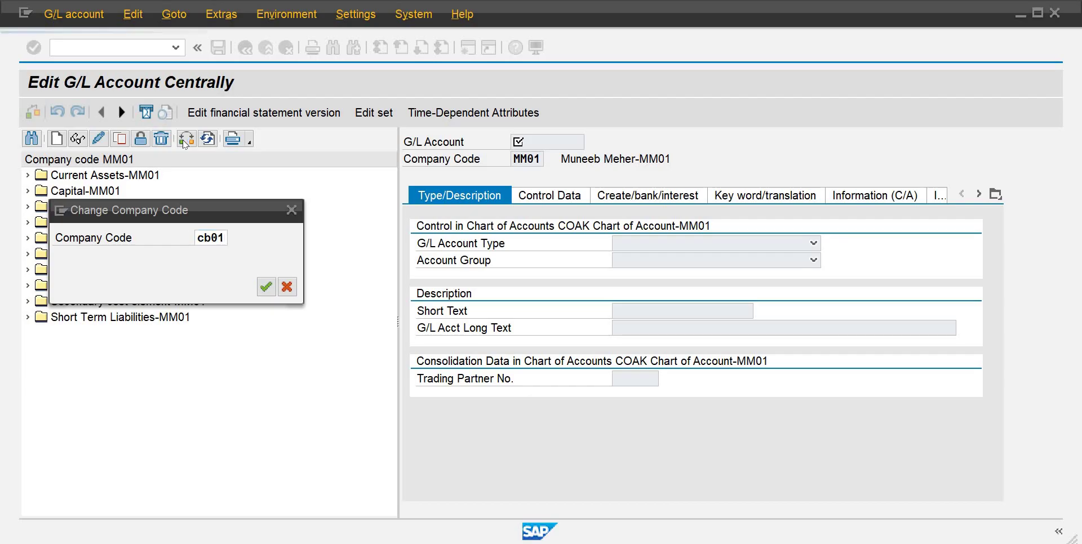
key(Return)
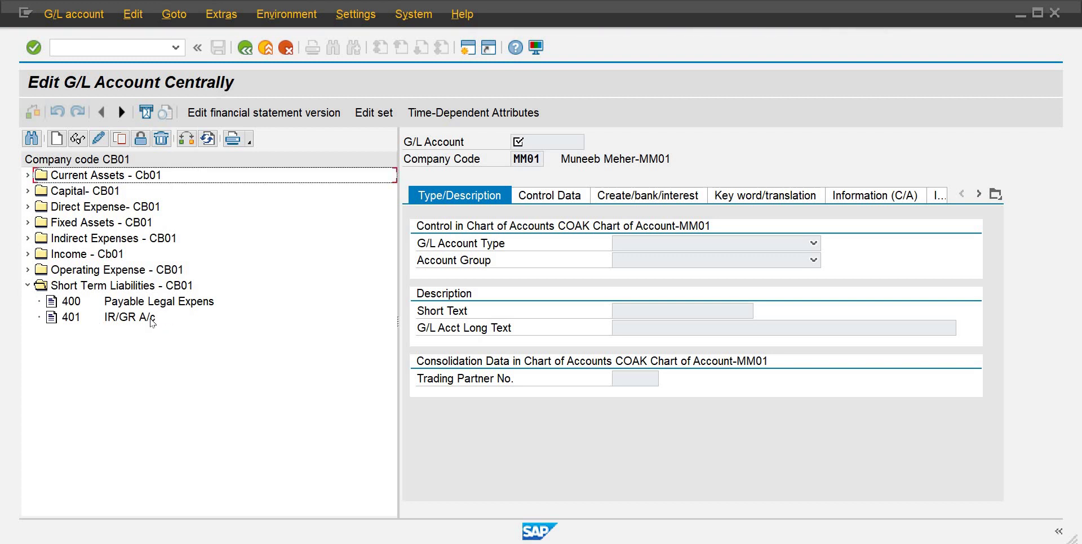
Step: Copy the IR/GR clearing account 401 to a new G/L account 402 in company code CB01
click(134, 321)
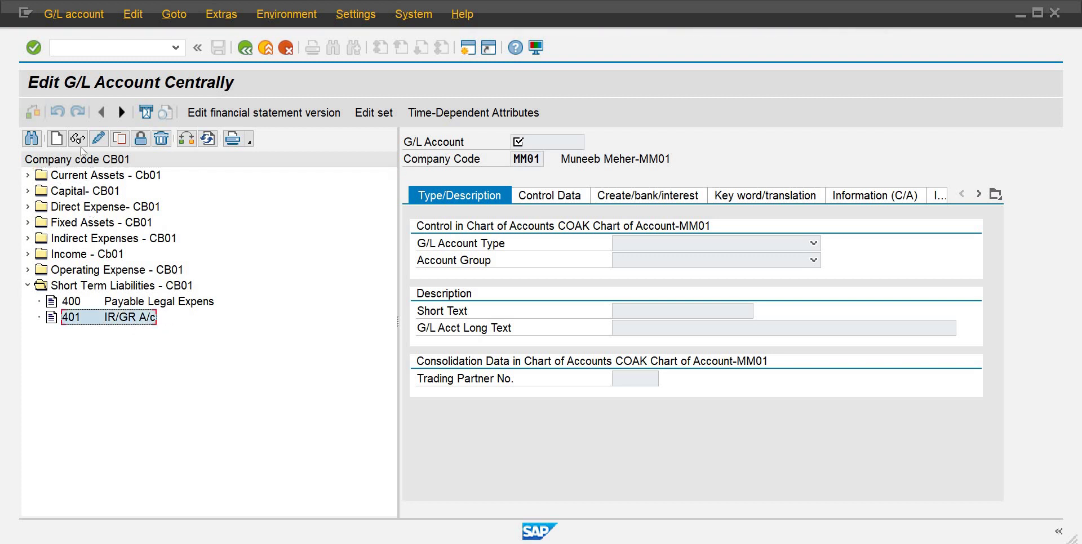
click(100, 137)
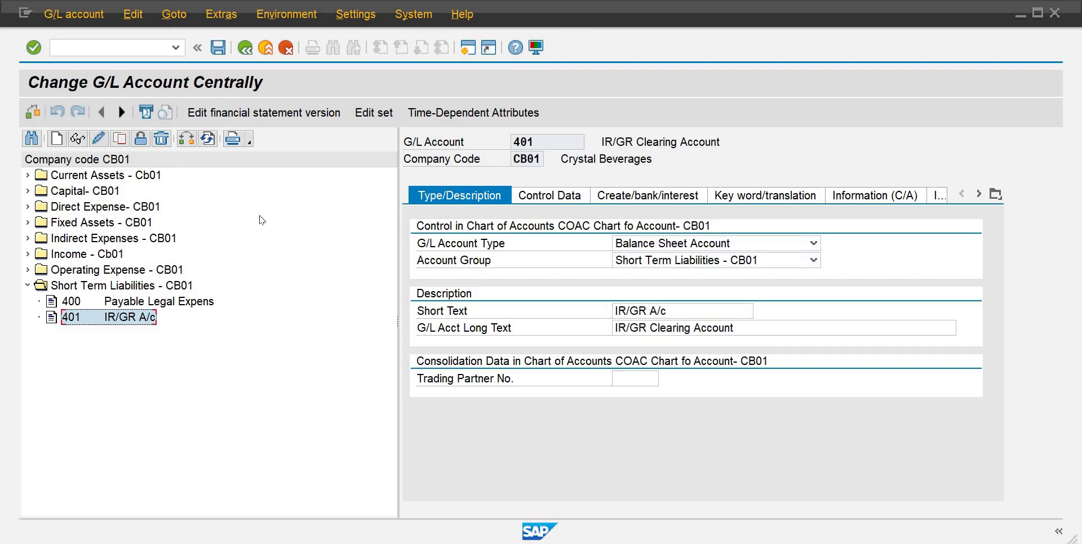
click(119, 139)
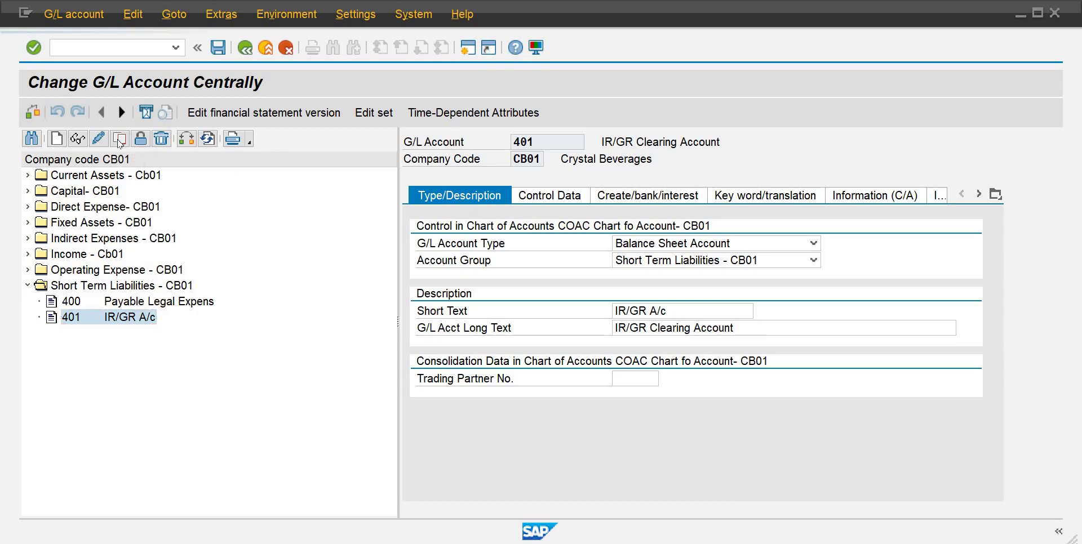
click(235, 271)
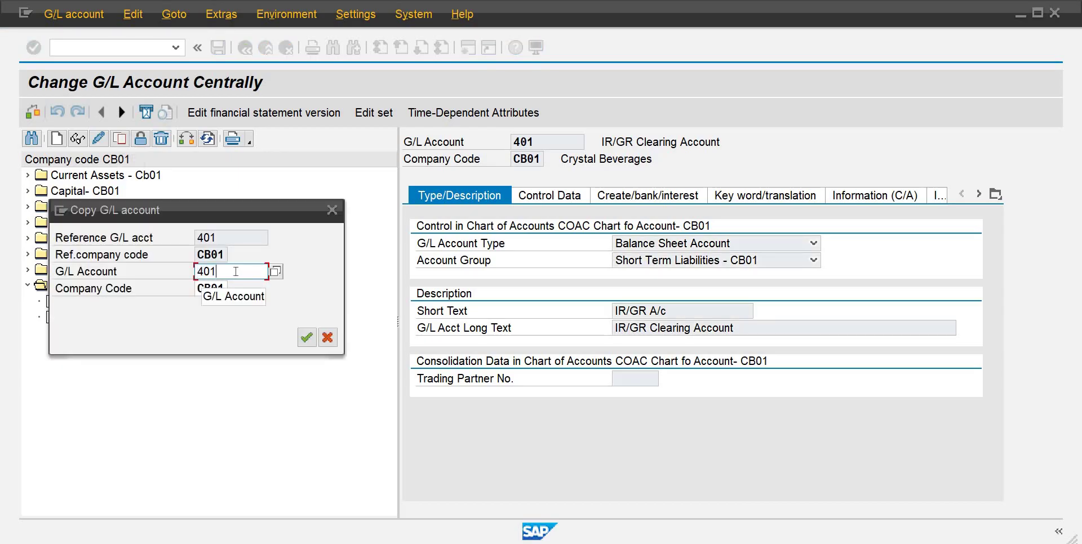
key(BackSpace)
text(2)
key(Return)
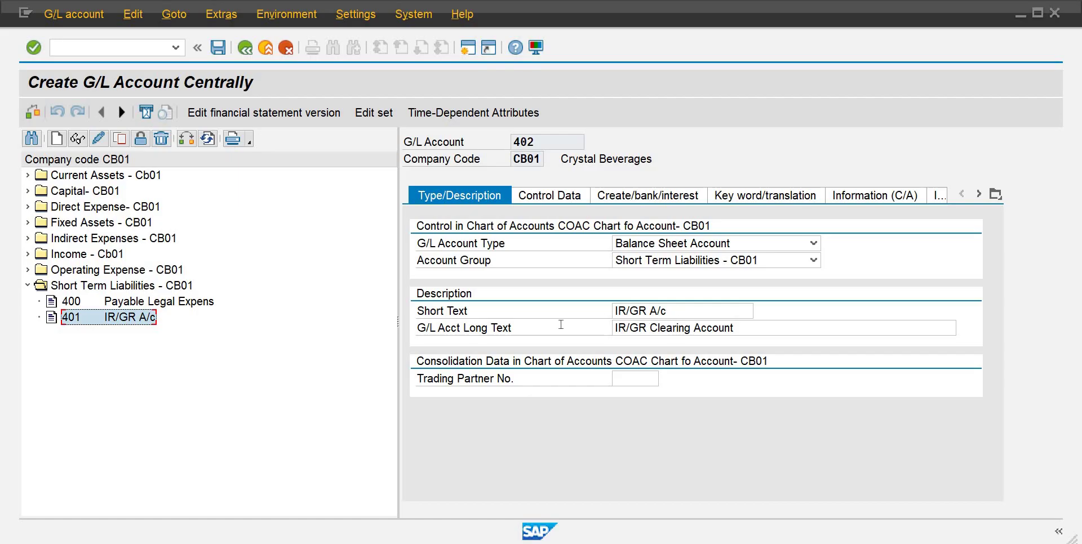
Step: Describe G/L account 402 with short text "Dom Vendr-1 Recn" and long text "Domestic Vendor-1 Reconciliation"
text(Dom Vendr-)
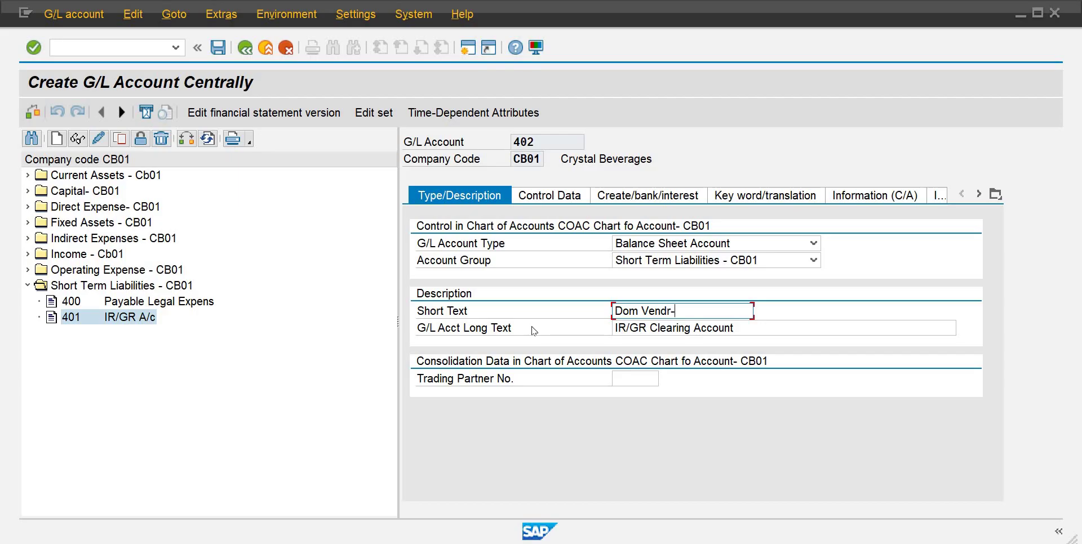
text(Recn)
key(Tab)
text(Dome)
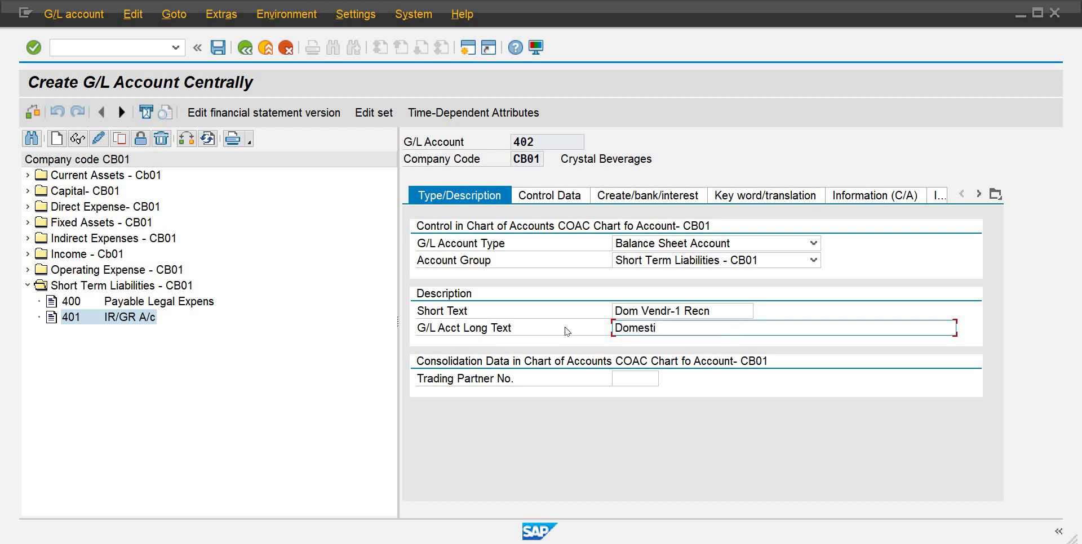
text(stic Venor)
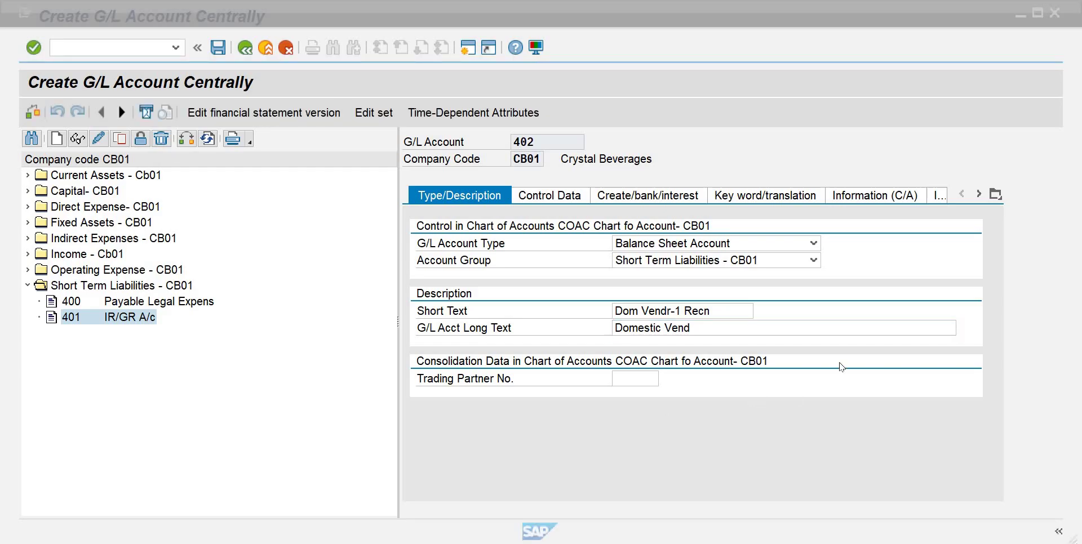
click(740, 333)
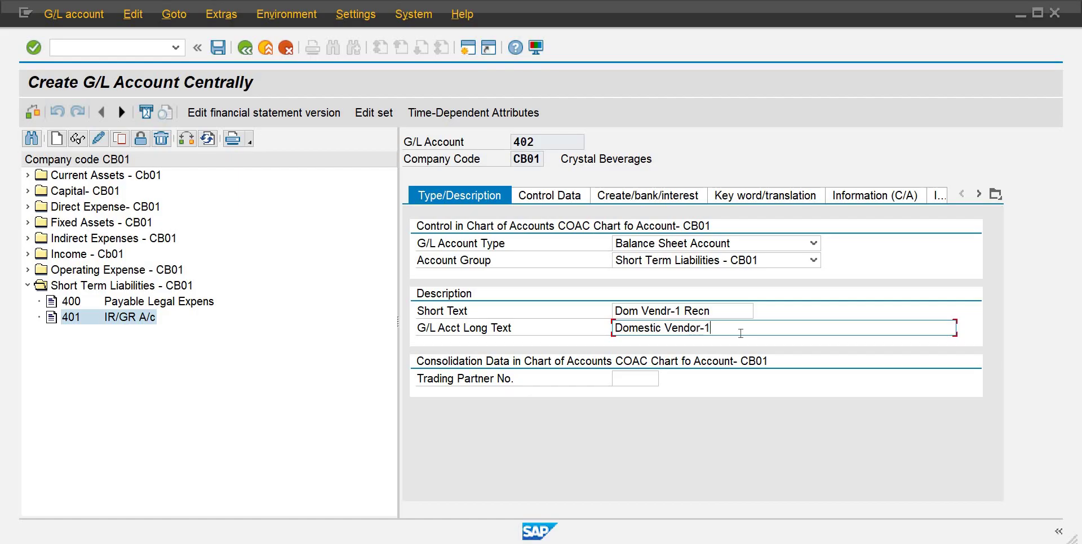
text(or-1 Reconciliation)
Step: In account 402's control data, disable balances in local currency only and set the reconciliation account type to Vendors
click(562, 200)
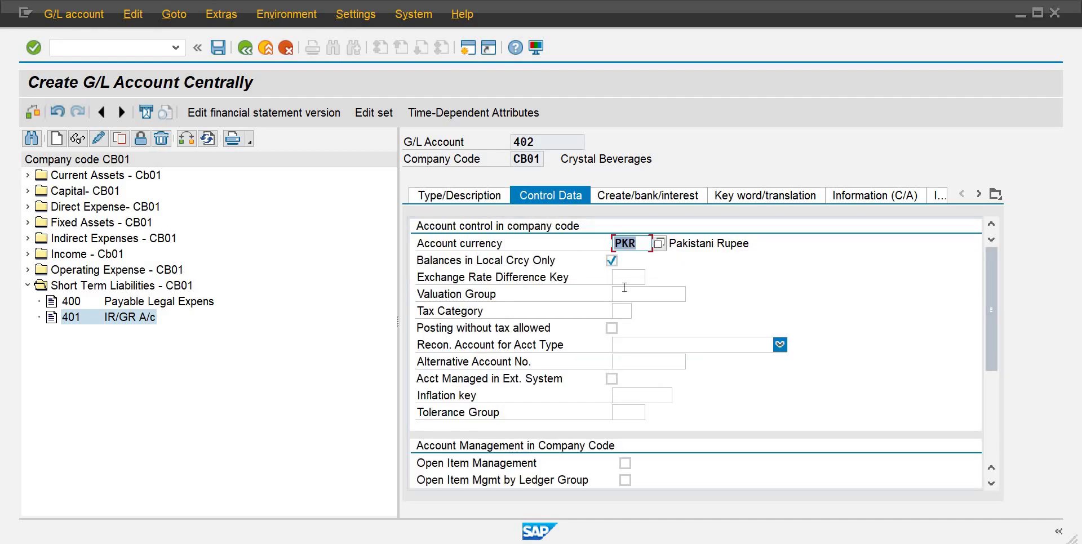
click(611, 263)
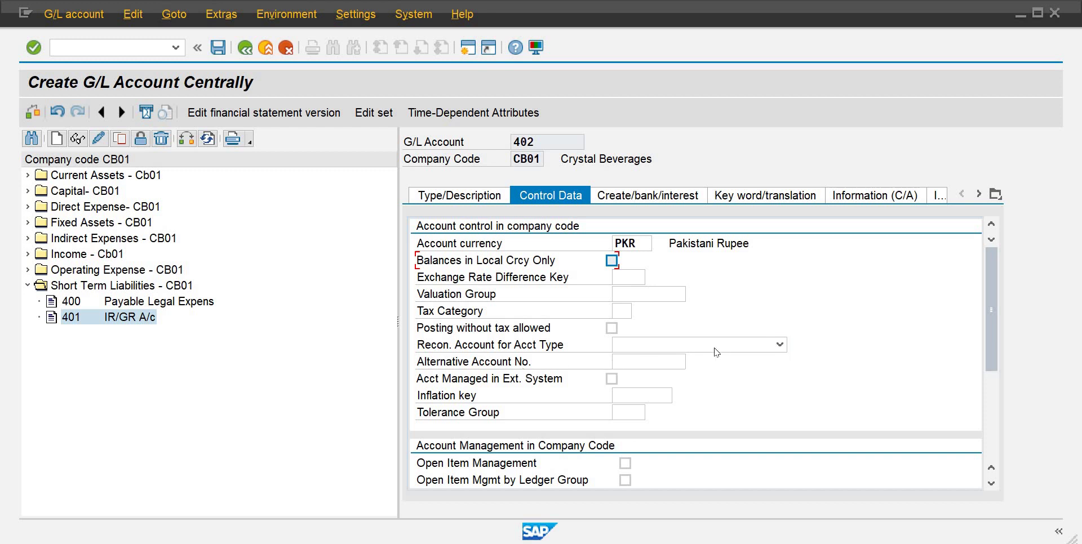
click(779, 345)
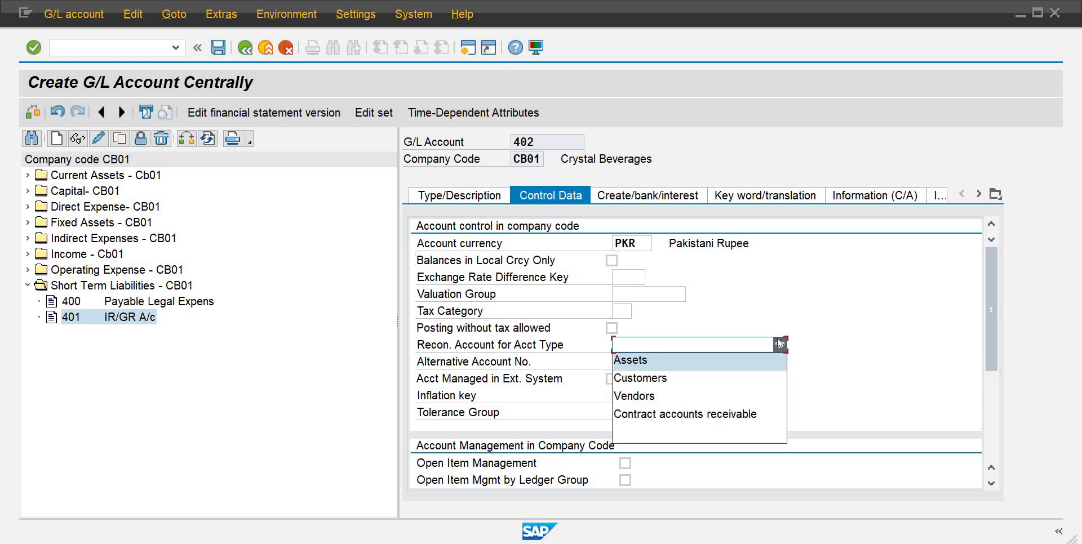
click(634, 397)
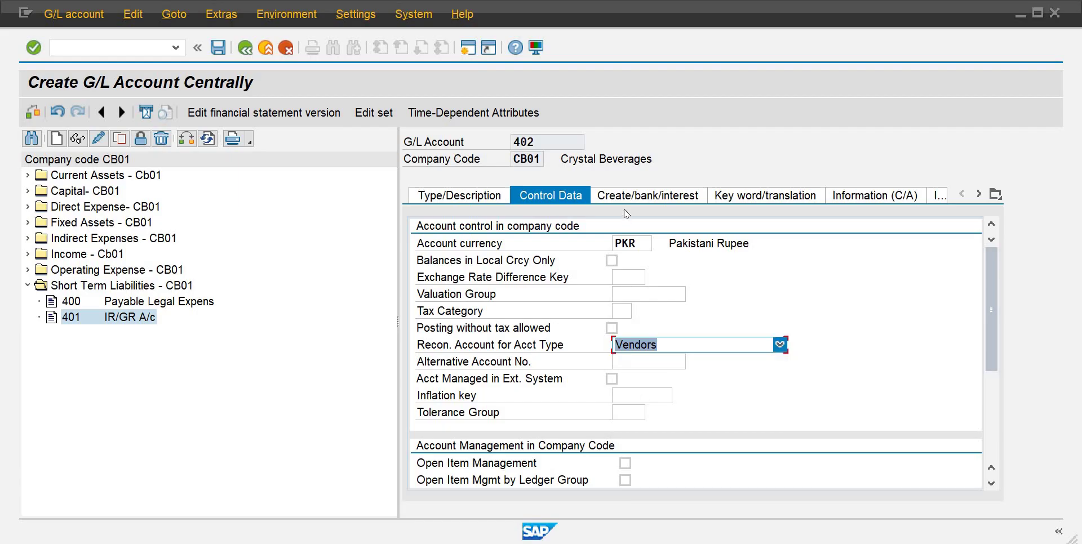
Step: Set account 402's field status group to YB67 (Reconciliation accounts) and save the account
click(635, 196)
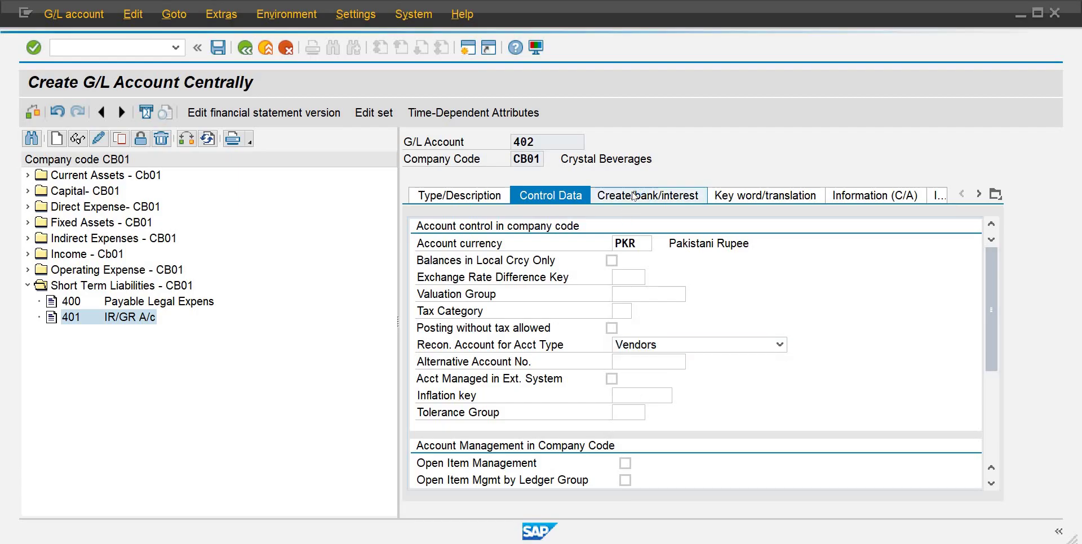
click(652, 245)
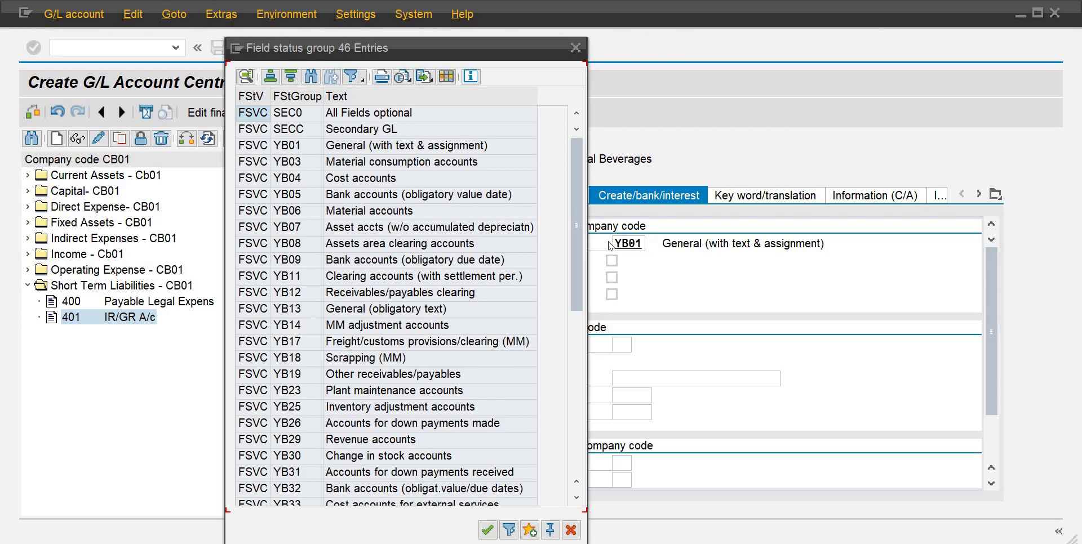
click(579, 383)
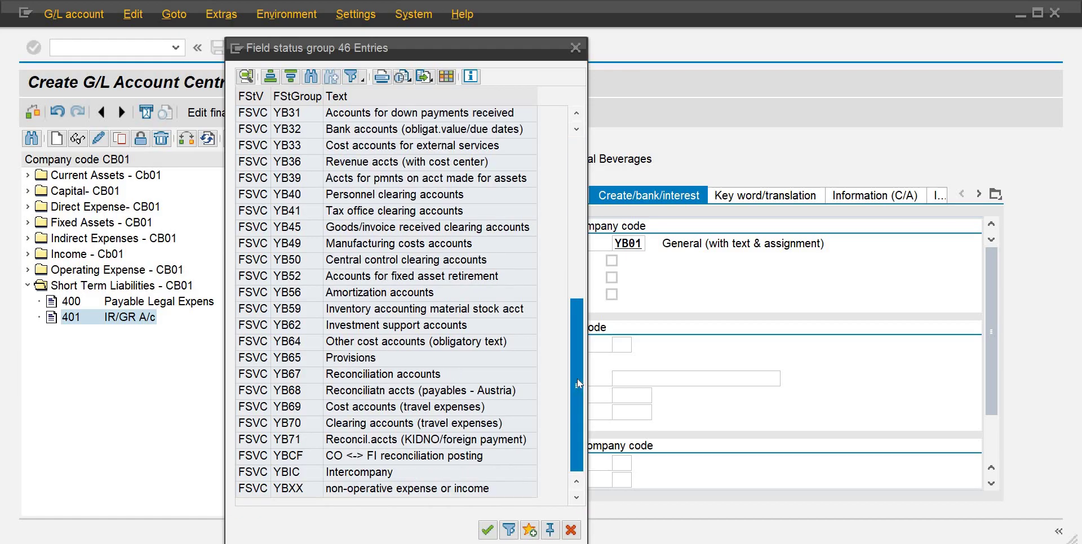
double_click(412, 377)
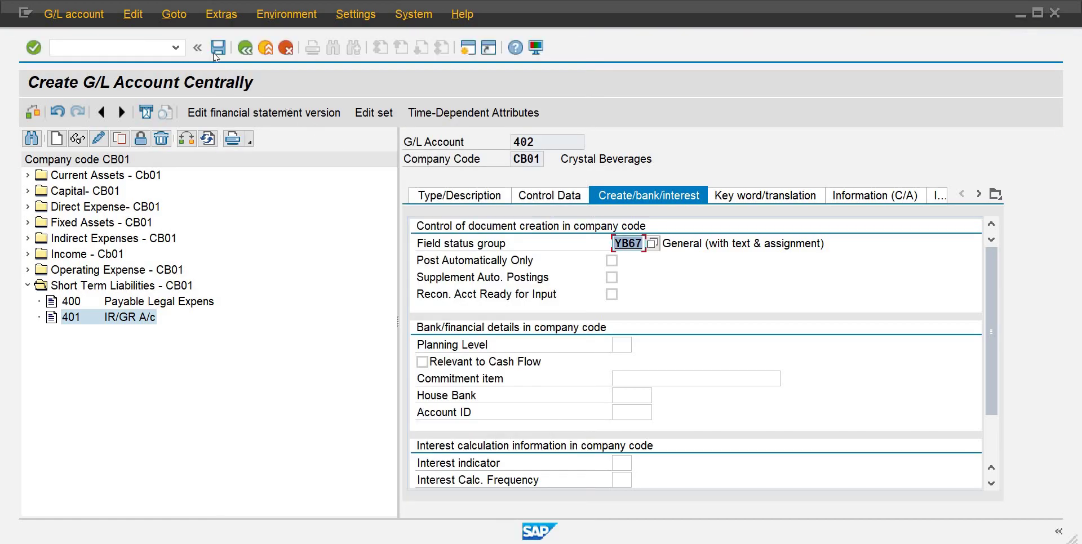
click(216, 52)
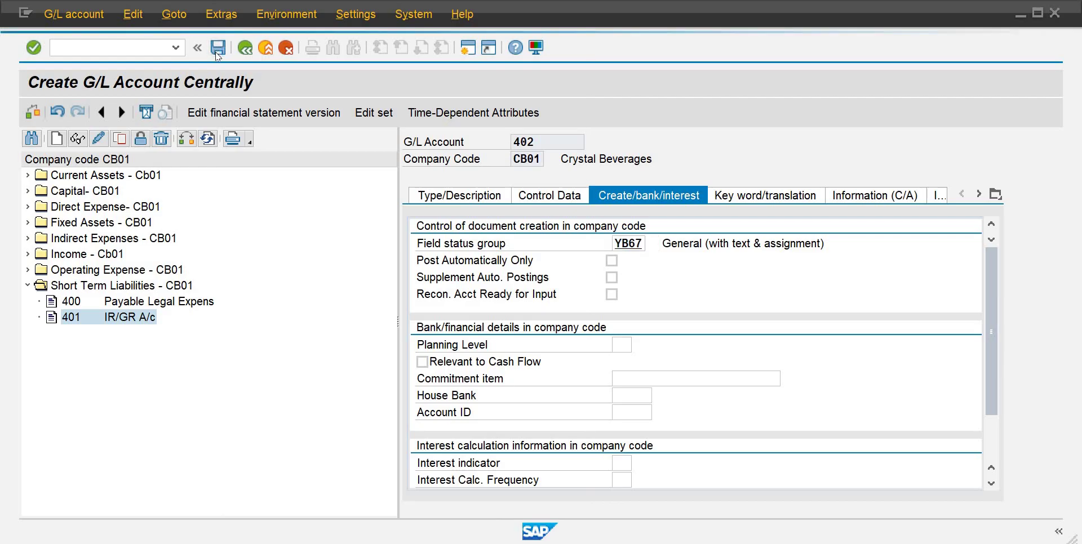
Step: Copy G/L account 402 to a new account 403 in company code CB01
click(120, 139)
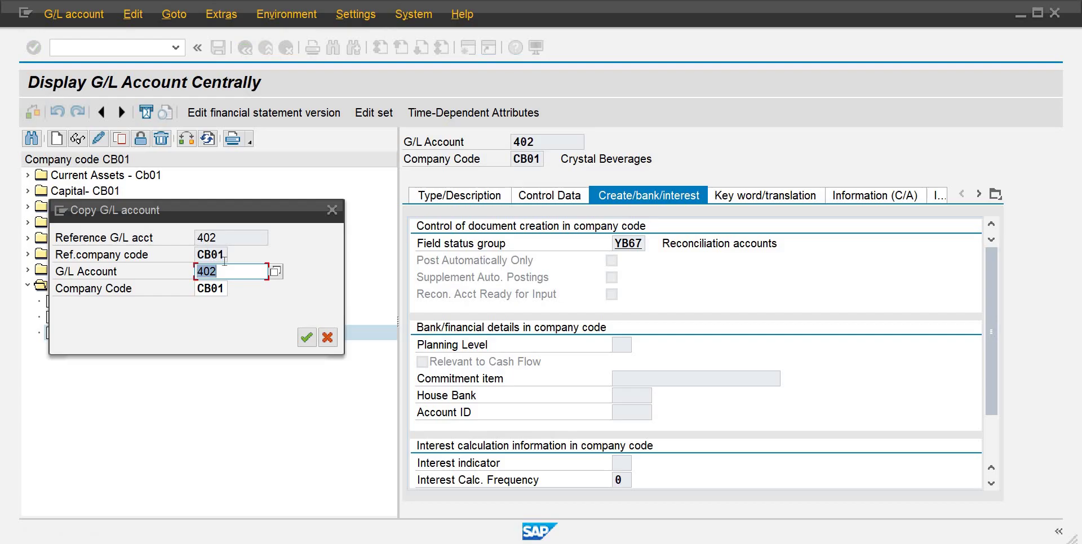
text(403)
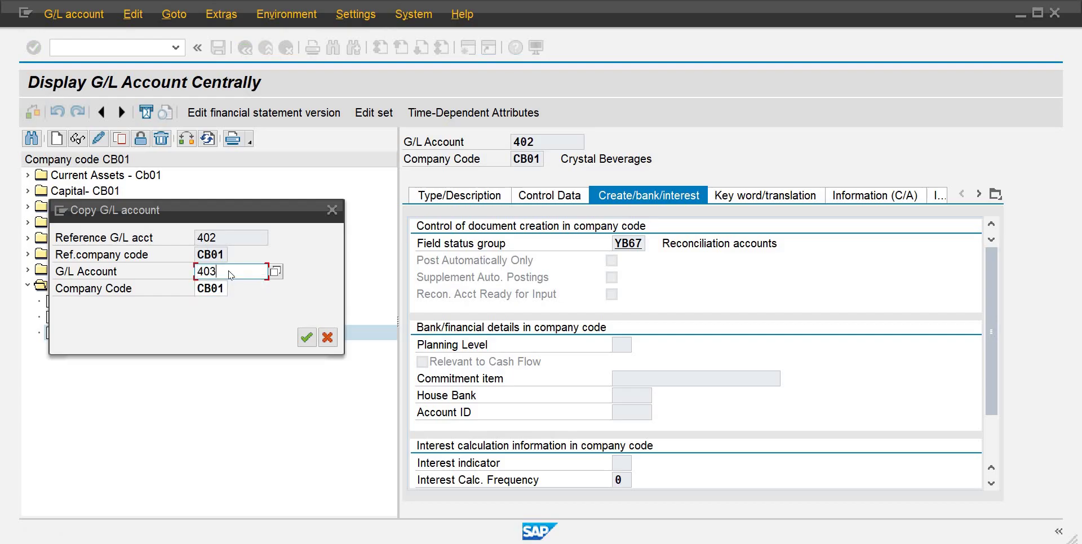
key(Return)
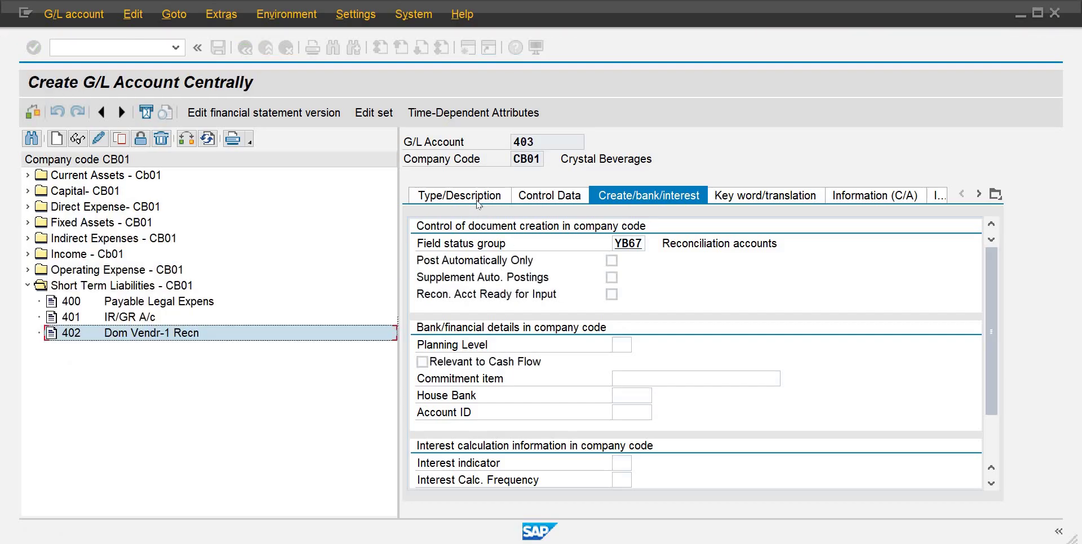
Step: Change account 403's short text to "Dom Vendr-2 Recn" and long text to "Domestic Vendor-2 Reconciliation", and save it
click(478, 202)
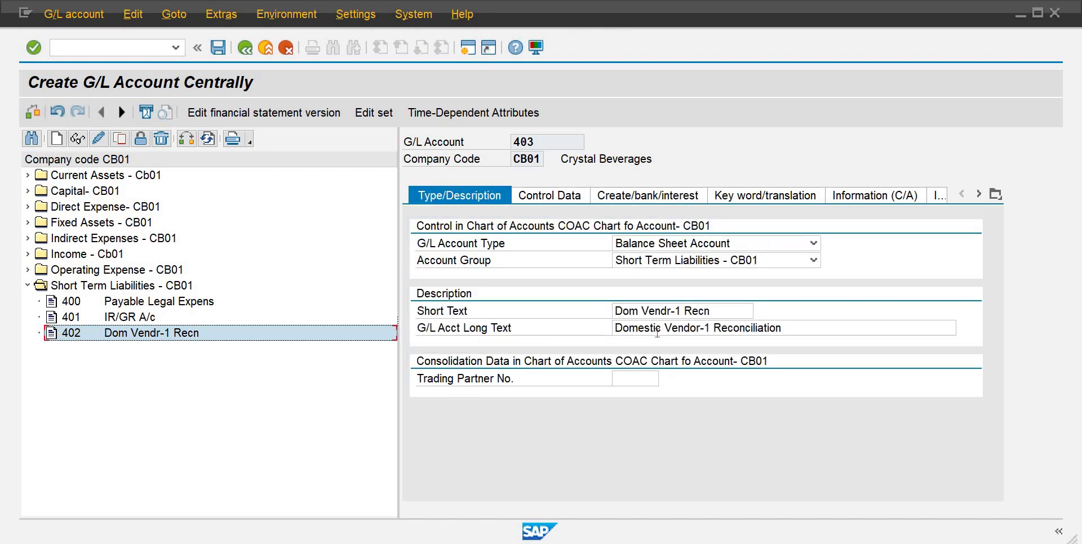
click(680, 311)
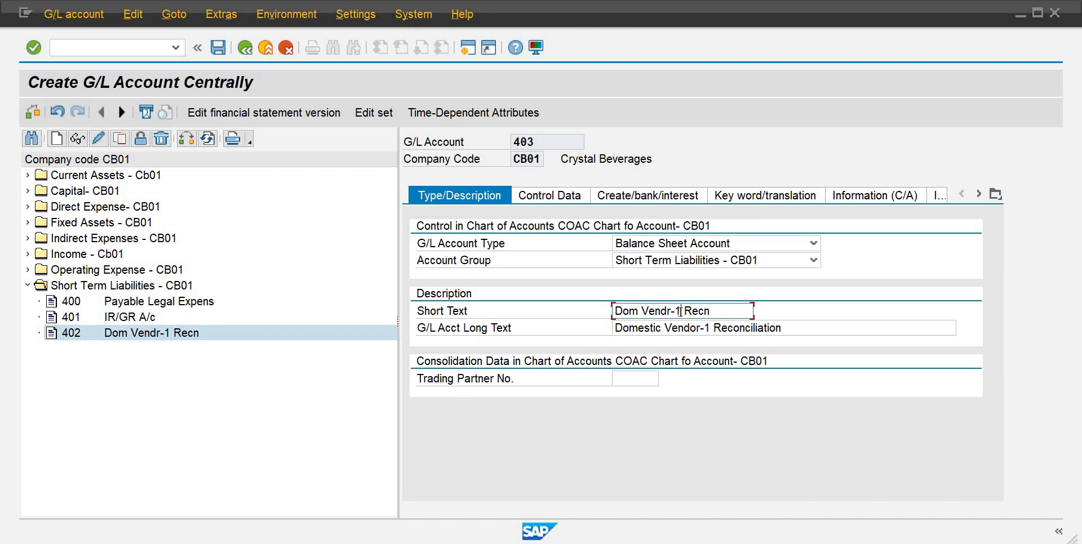
key(BackSpace)
text(2)
click(707, 328)
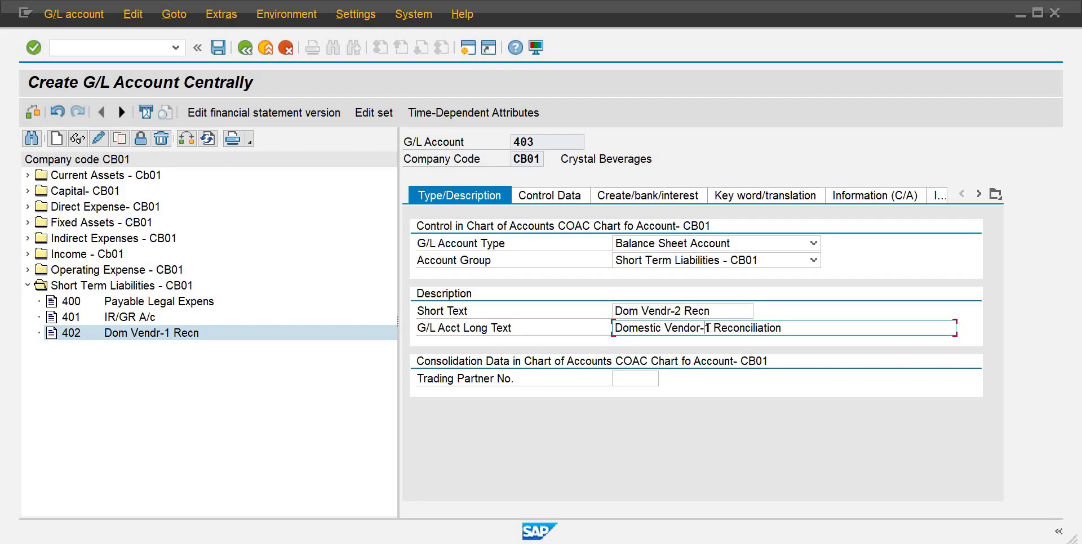
key(Delete)
text(2)
click(218, 47)
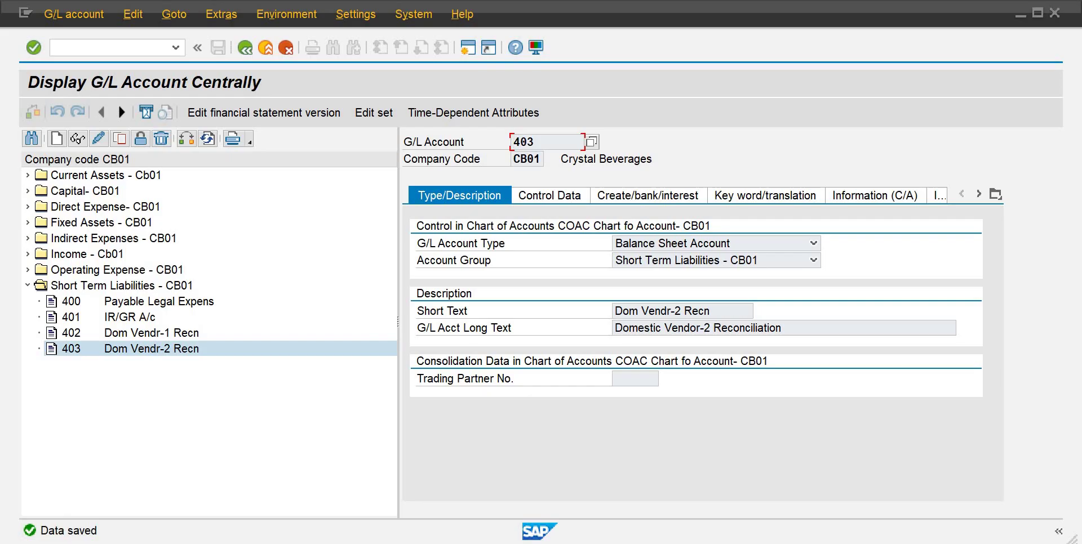
Step: Close the Display Organization session, switch to the Change Organization session and assign reconciliation account 402 to Domestic Vendor-1
mouse_move(697, 543)
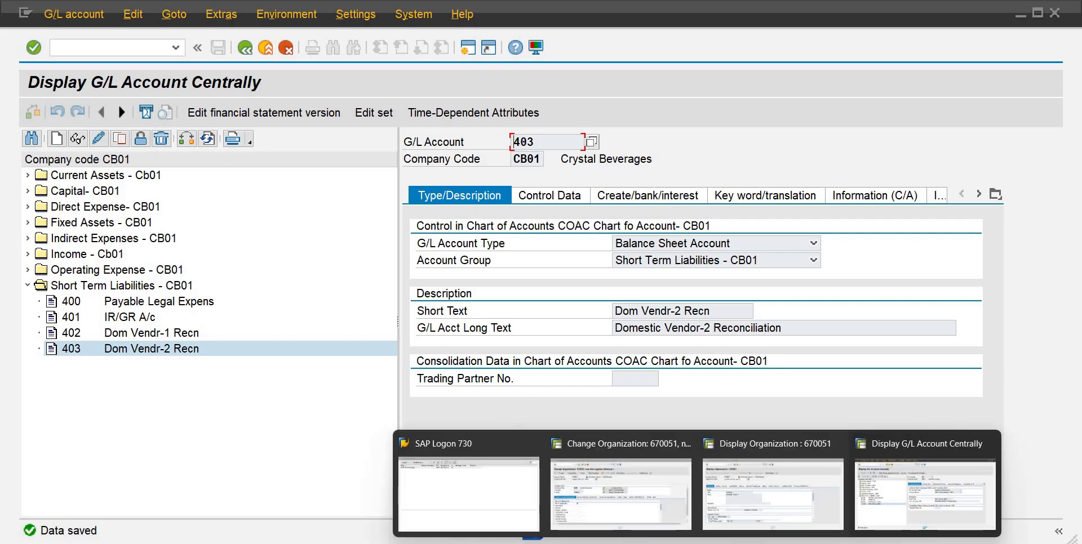
mouse_move(727, 459)
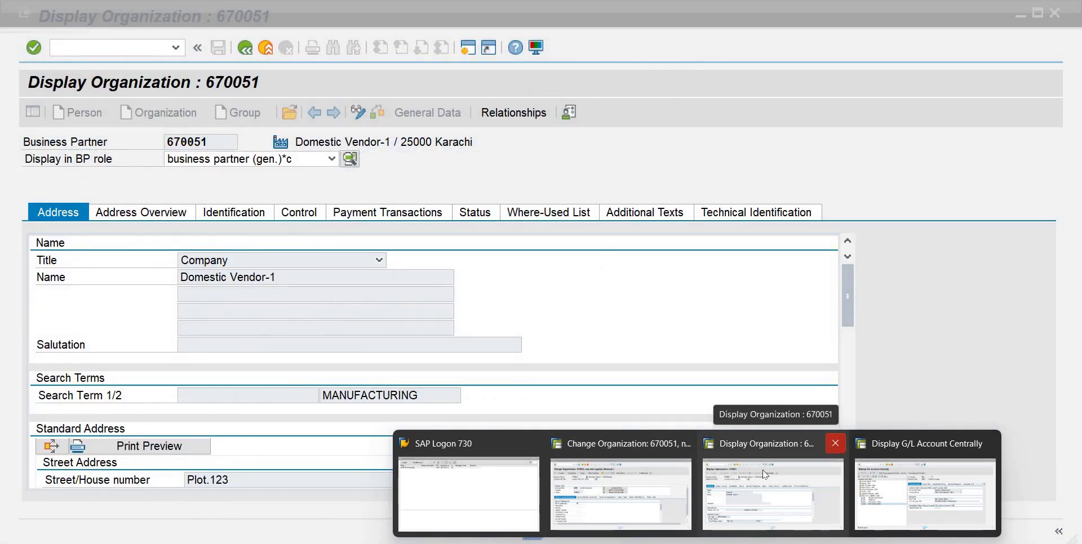
click(833, 449)
click(648, 462)
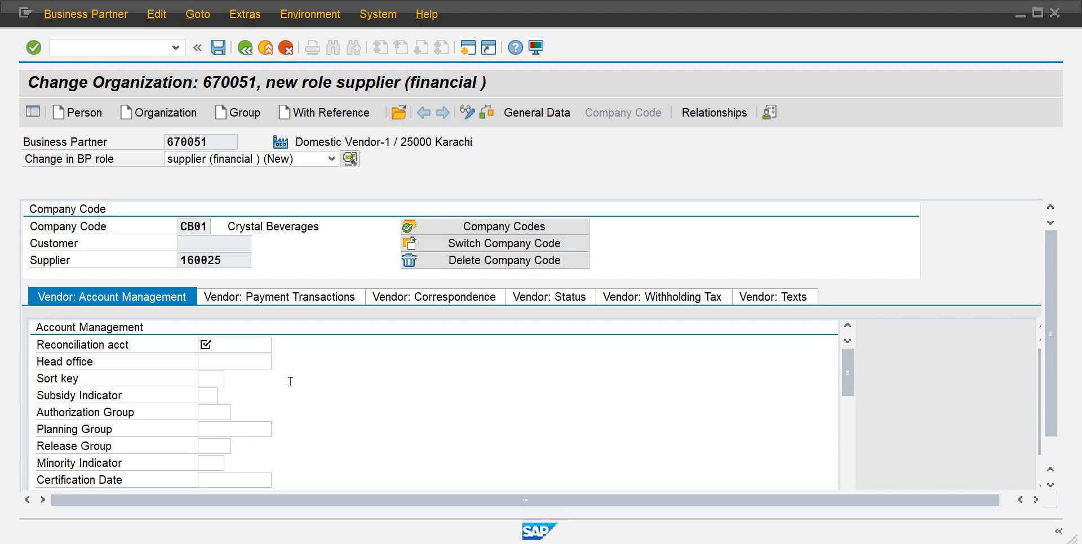
click(258, 345)
click(279, 346)
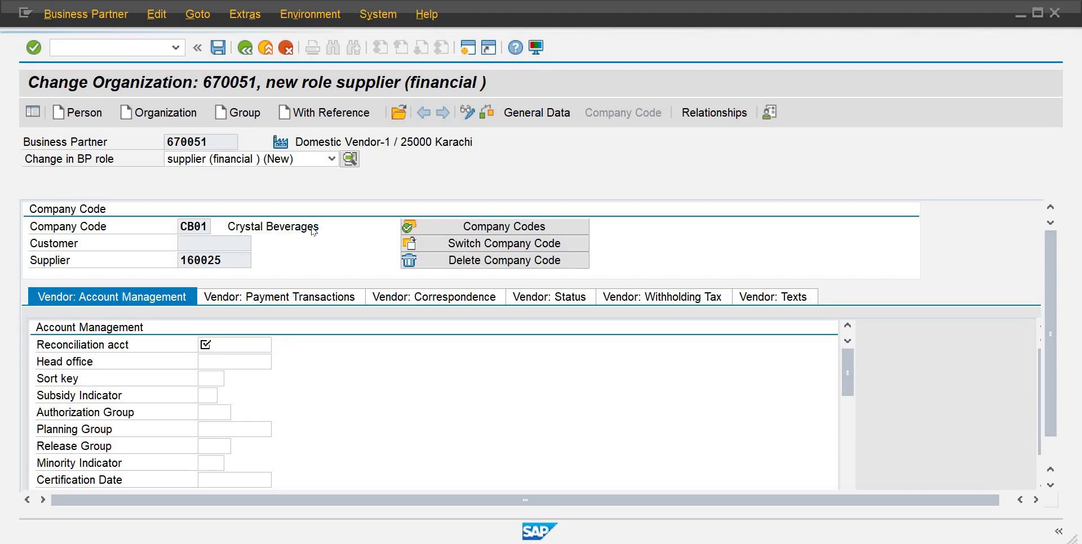
click(238, 226)
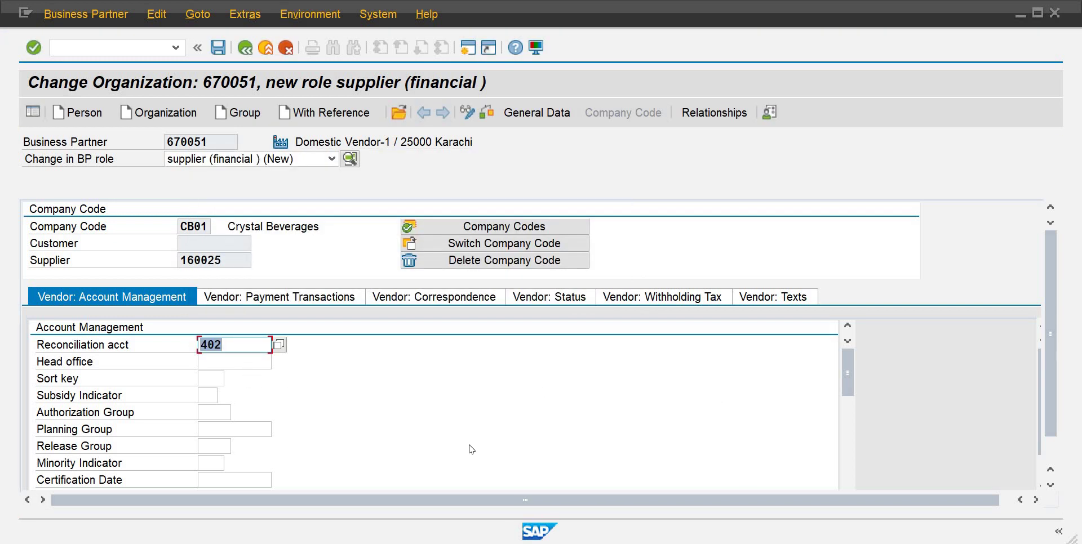
Step: Set the vendor's sort key to 001 (Posting date) in the account management data
click(218, 376)
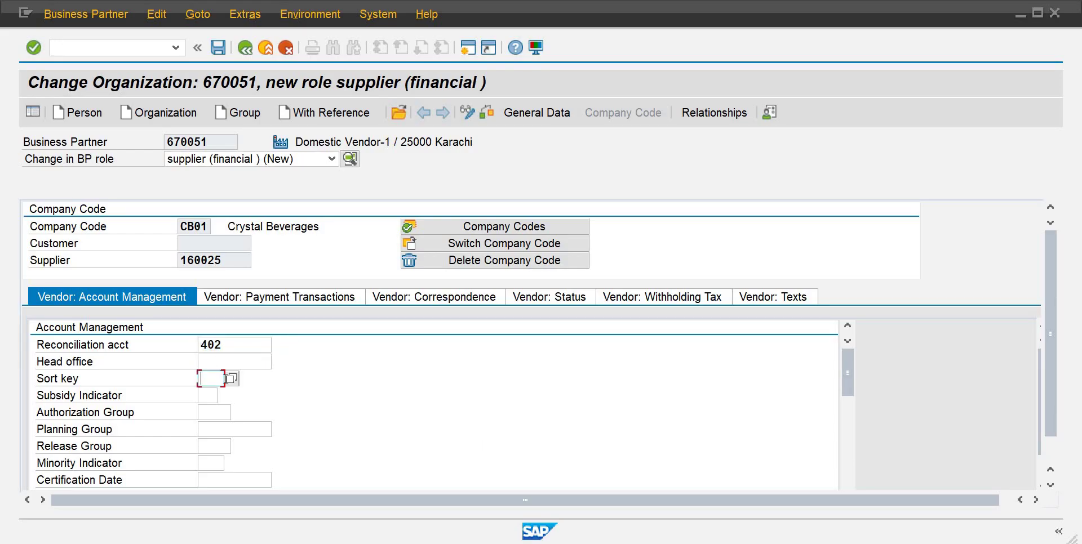
click(231, 379)
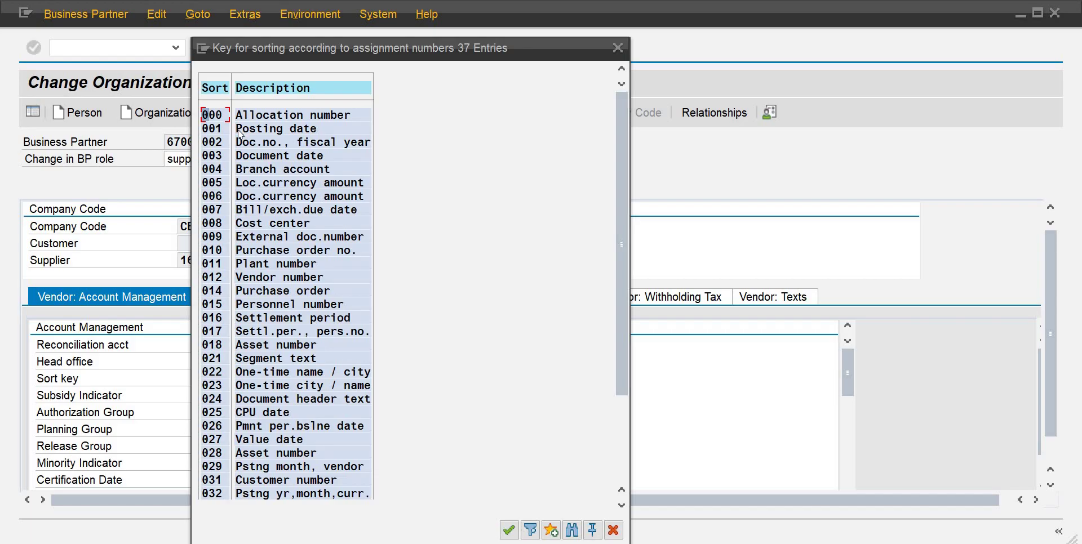
double_click(239, 130)
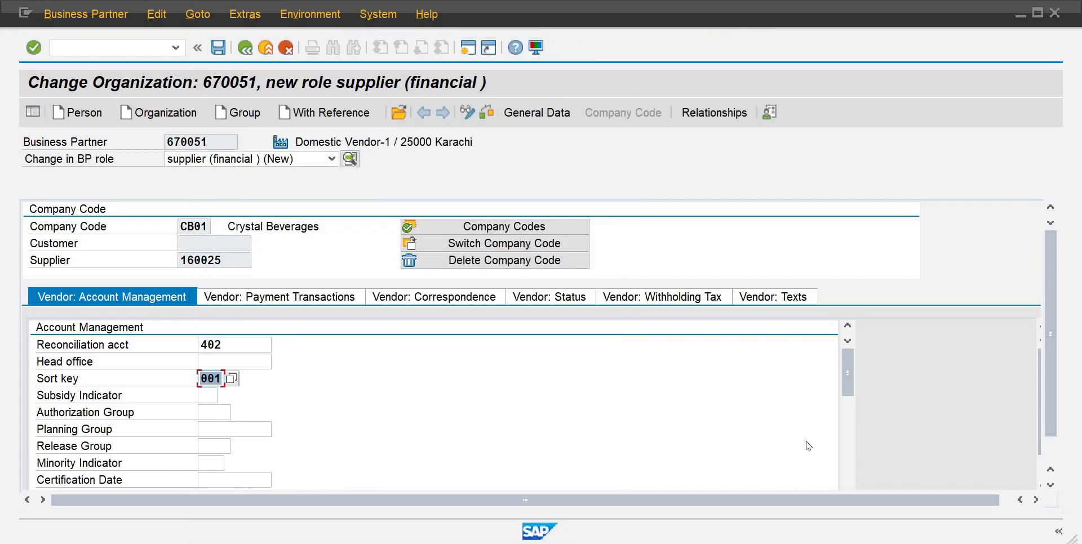
Step: Review the remaining vendor account management fields, from interest calculation and withholding tax to reference and additional data
click(847, 344)
click(846, 343)
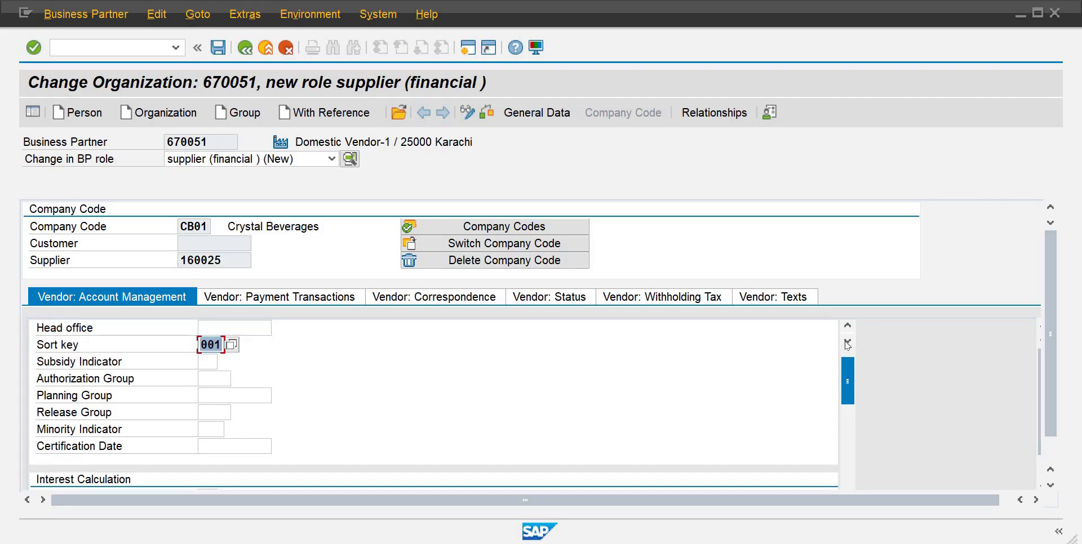
click(847, 343)
click(847, 343)
click(846, 343)
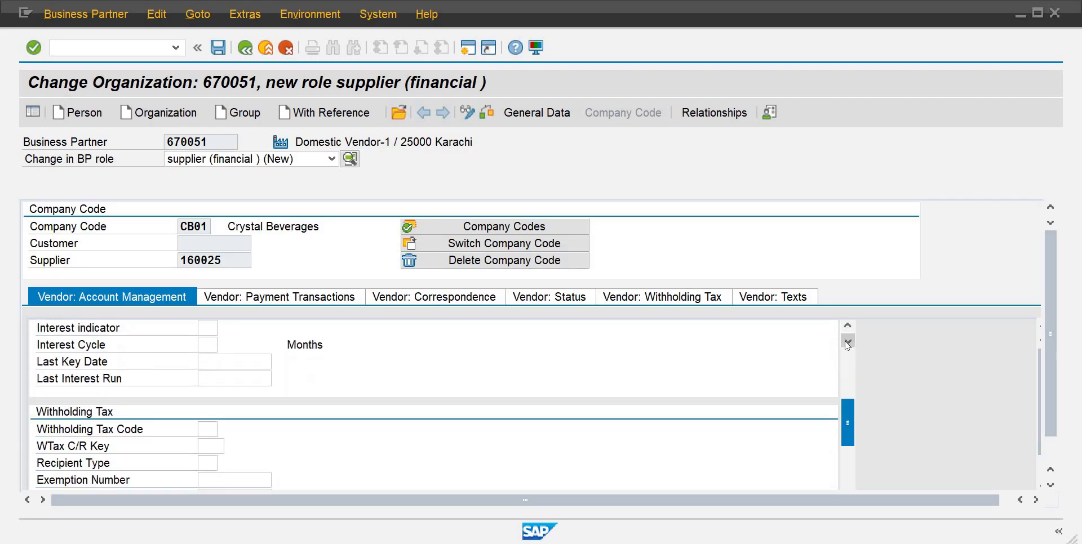
click(847, 344)
click(846, 344)
click(846, 344)
click(847, 344)
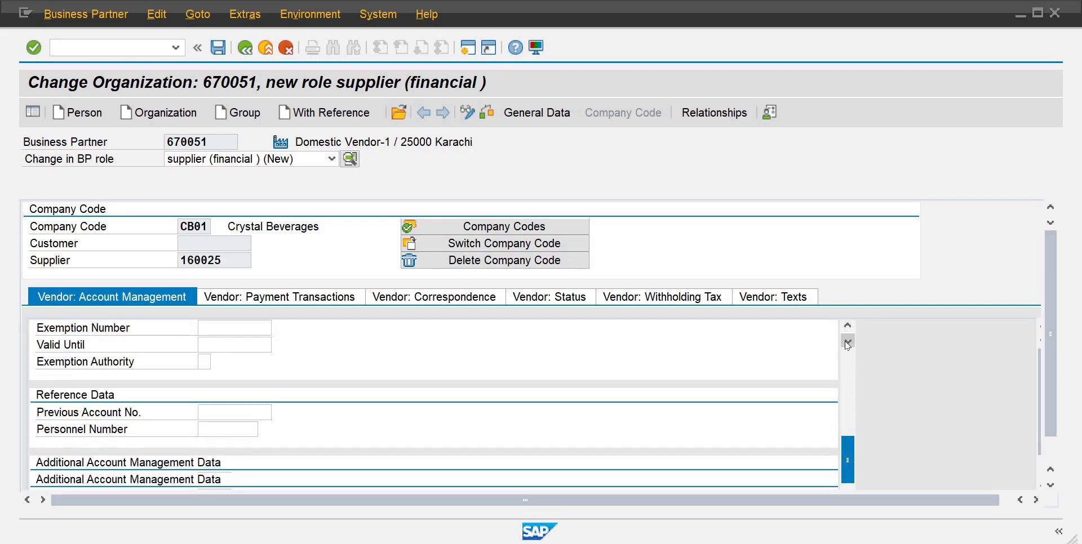
click(846, 343)
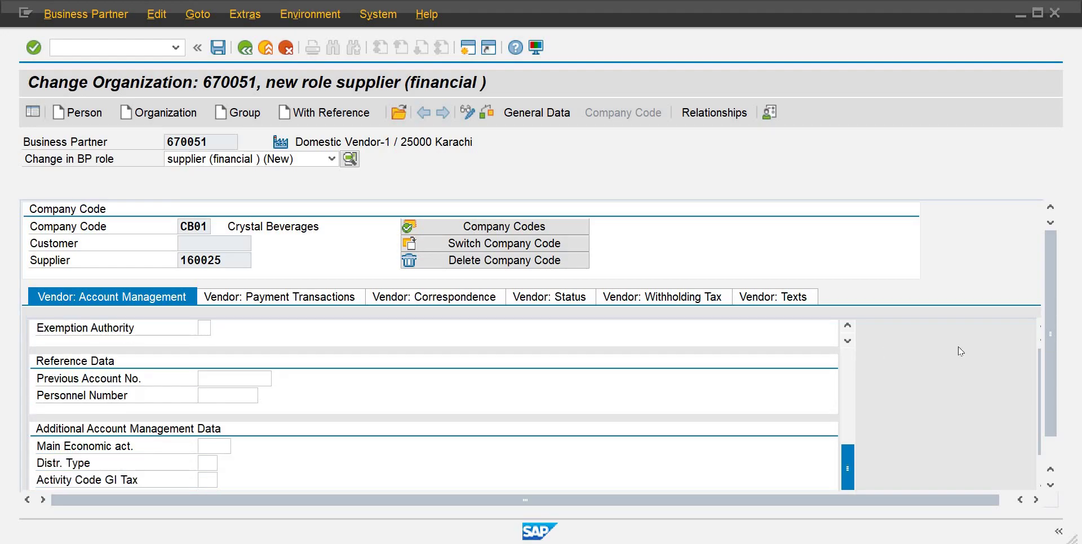
click(1051, 485)
click(1051, 487)
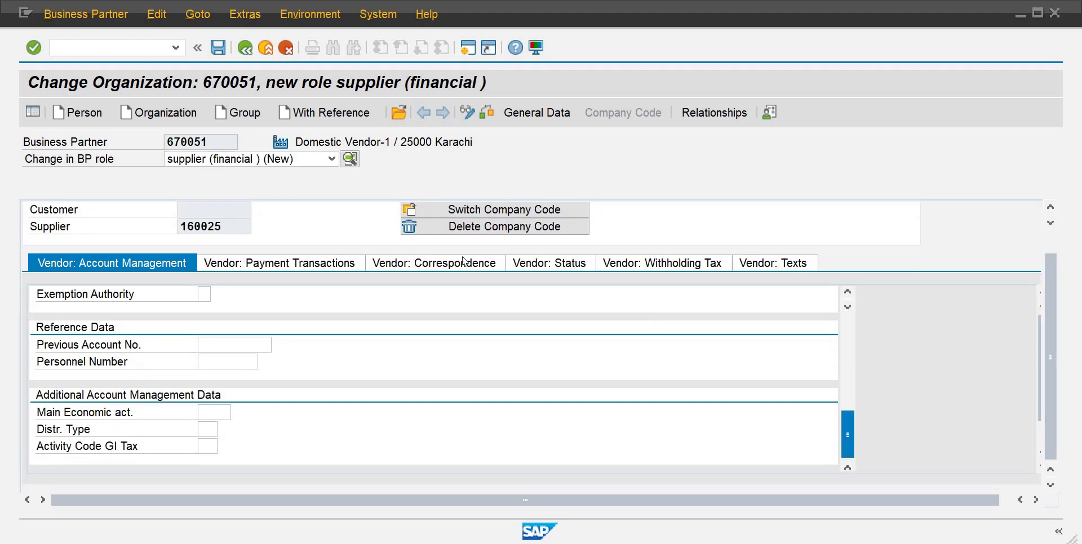
Step: Save Domestic Vendor-1's supplier (financial) role and switch to the G/L account session
click(219, 47)
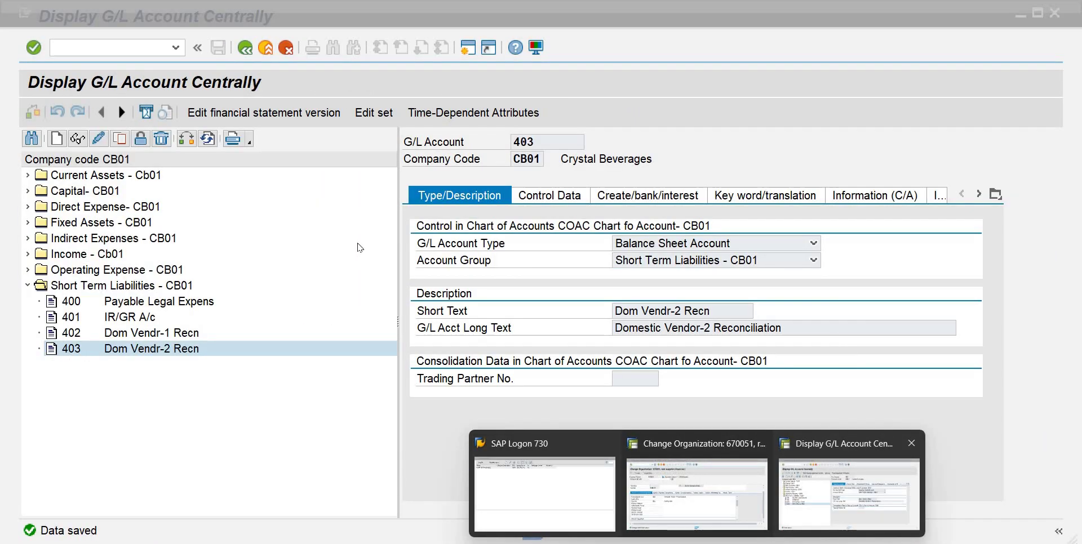
click(828, 484)
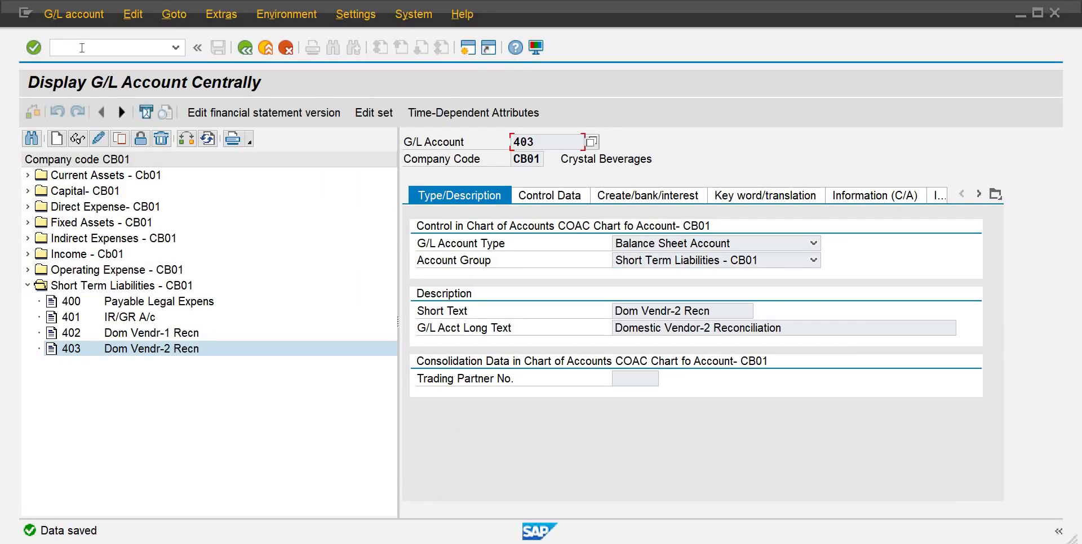
Step: Leave the G/L account display and start the MIRO incoming invoice transaction
click(82, 48)
text(/n)
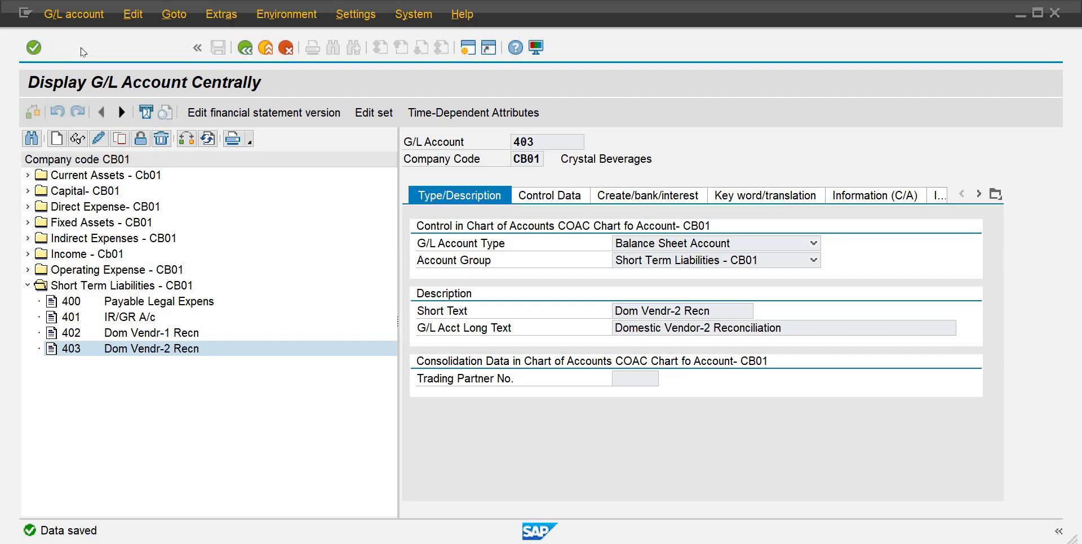
key(Return)
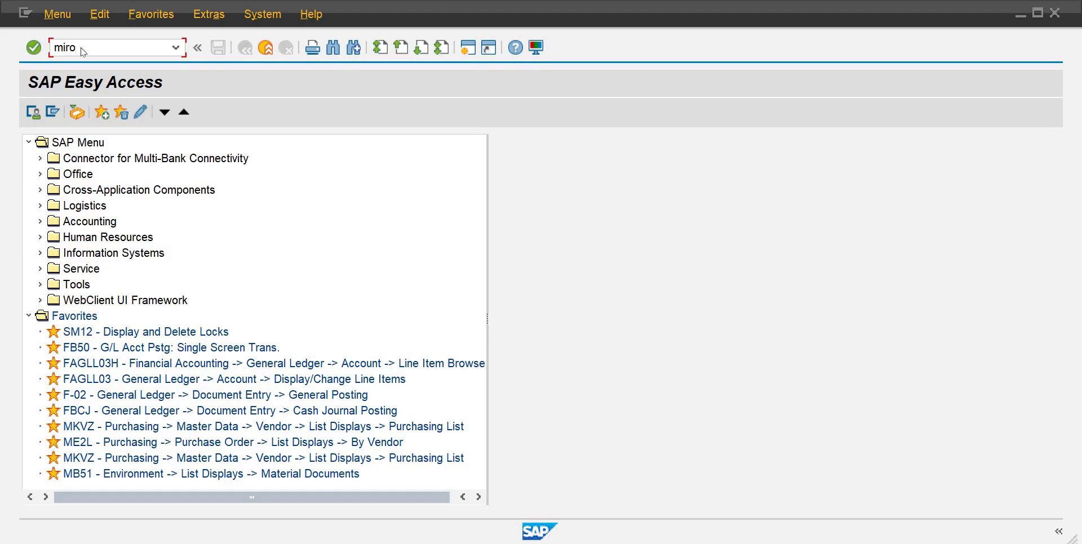
key(Return)
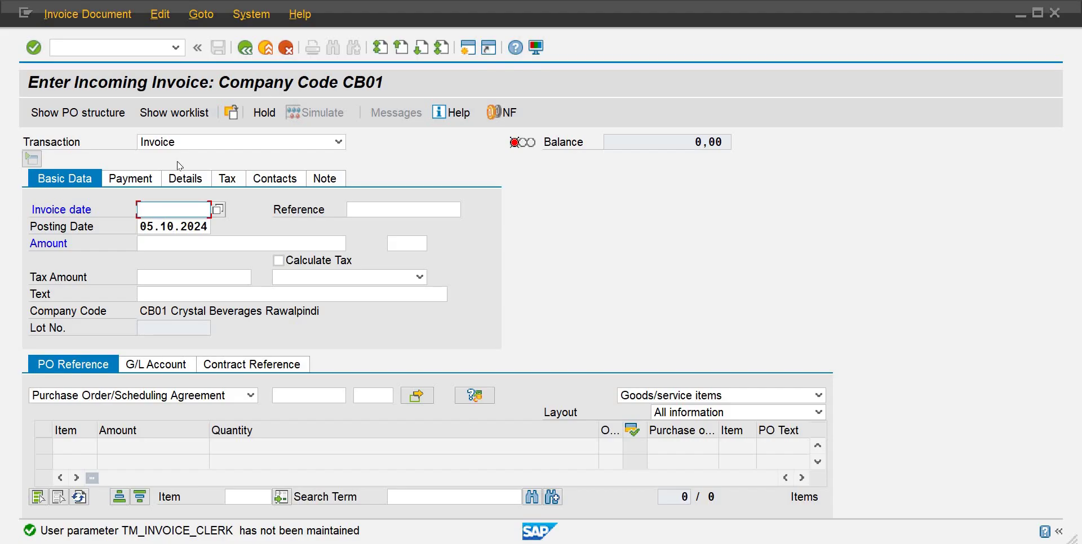
Step: Set the invoice date to 05102024 and move on to the purchase order reference
text(05)
key(Down)
key(Return)
key(Tab)
key(Tab)
key(Tab)
key(Tab)
key(Tab)
key(Tab)
key(Tab)
key(Tab)
key(Tab)
key(Tab)
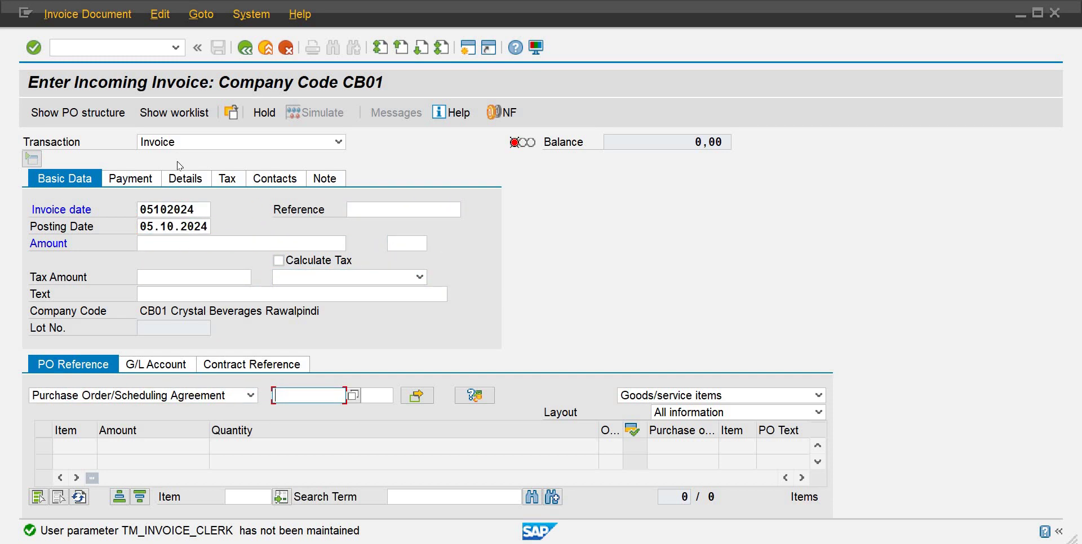
Step: Try to load item 10 of the purchase order into the invoice with reference number 10011
text(4)
key(Down)
key(Return)
key(Tab)
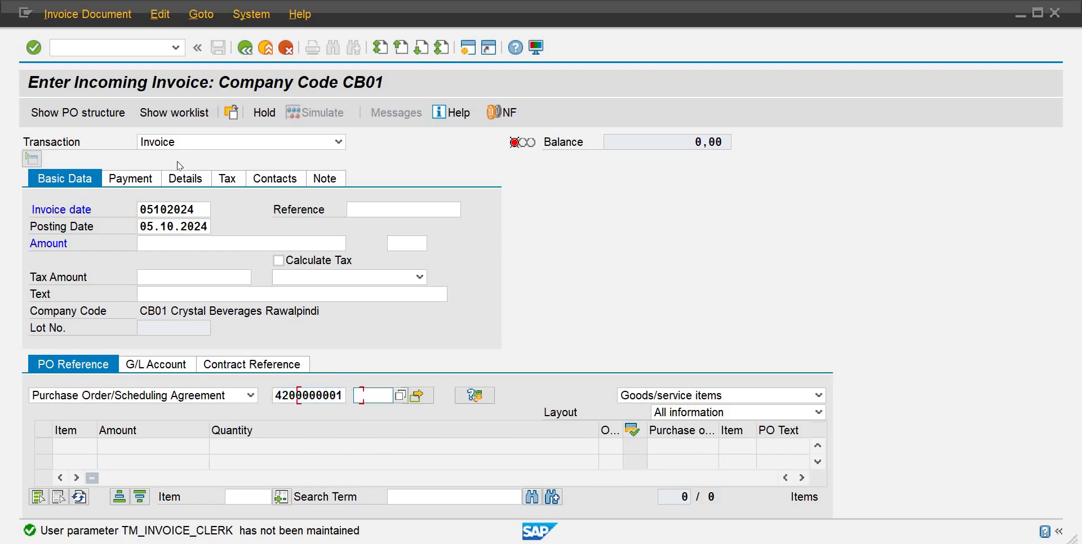
text(1)
key(Down)
key(Return)
key(Return)
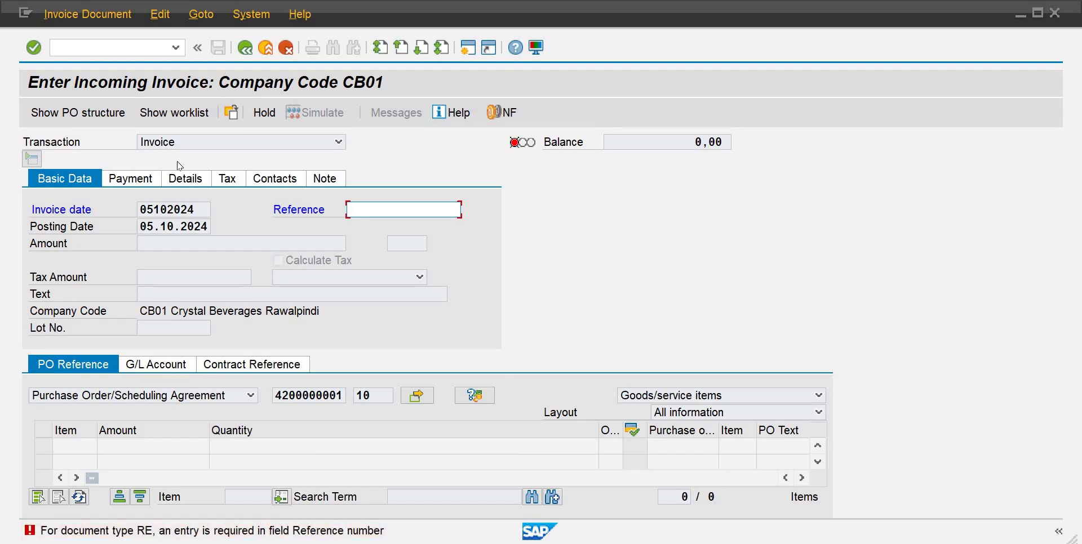
text(100)
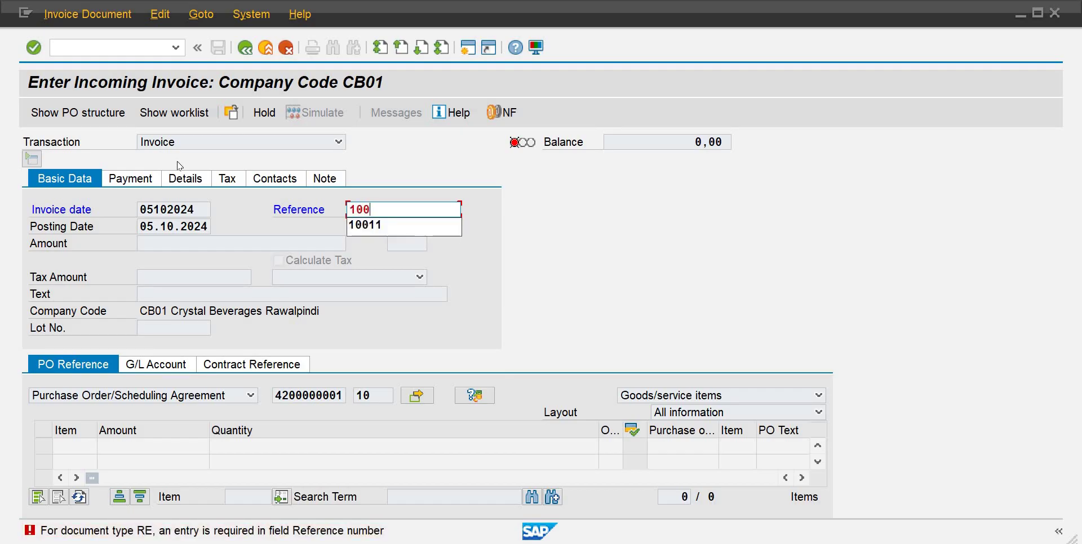
text(11)
key(Return)
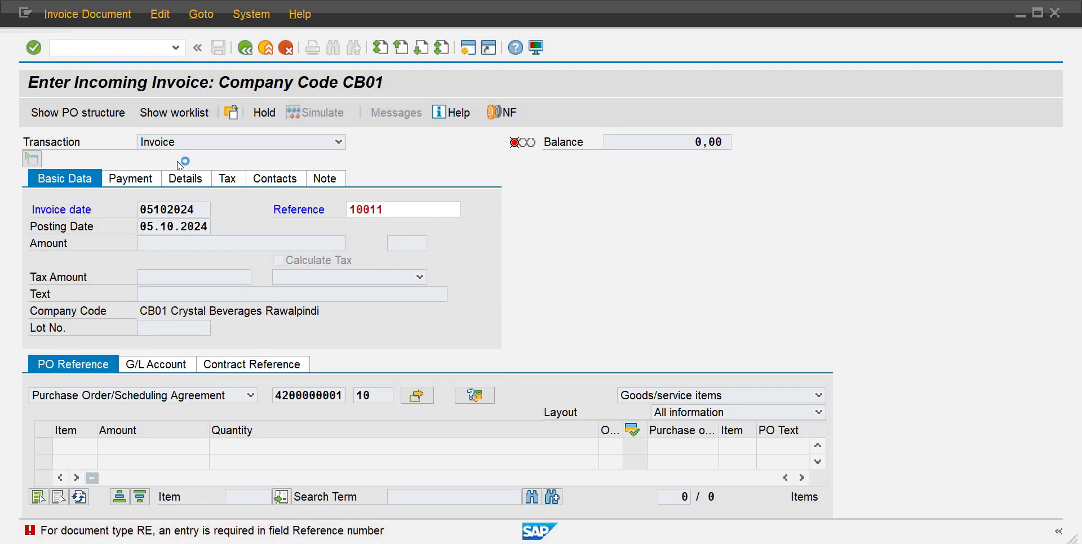
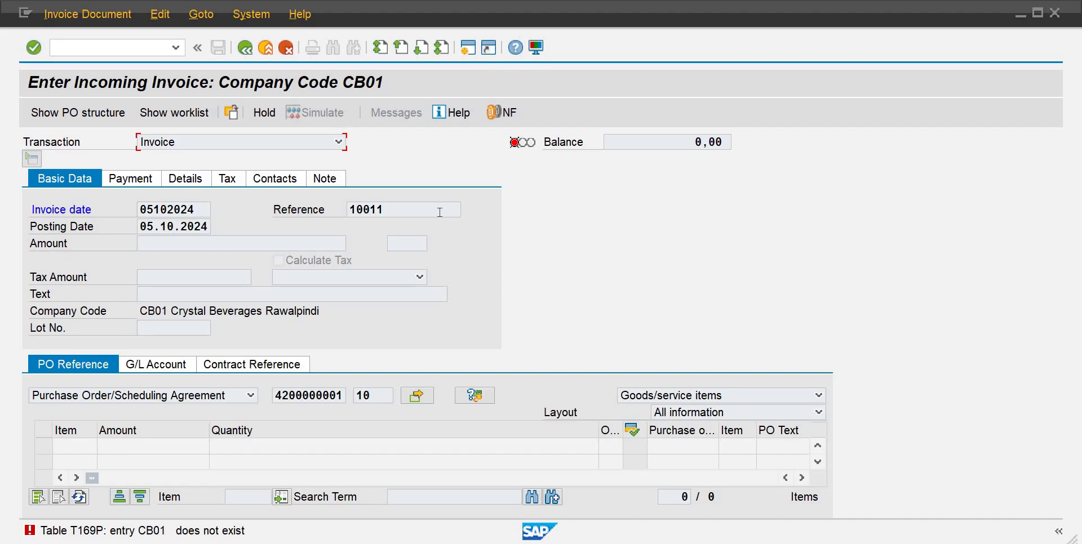
Step: Examine the detailed text of the table T169P error message and close it
click(369, 208)
key(alt+Tab)
click(7, 25)
click(151, 533)
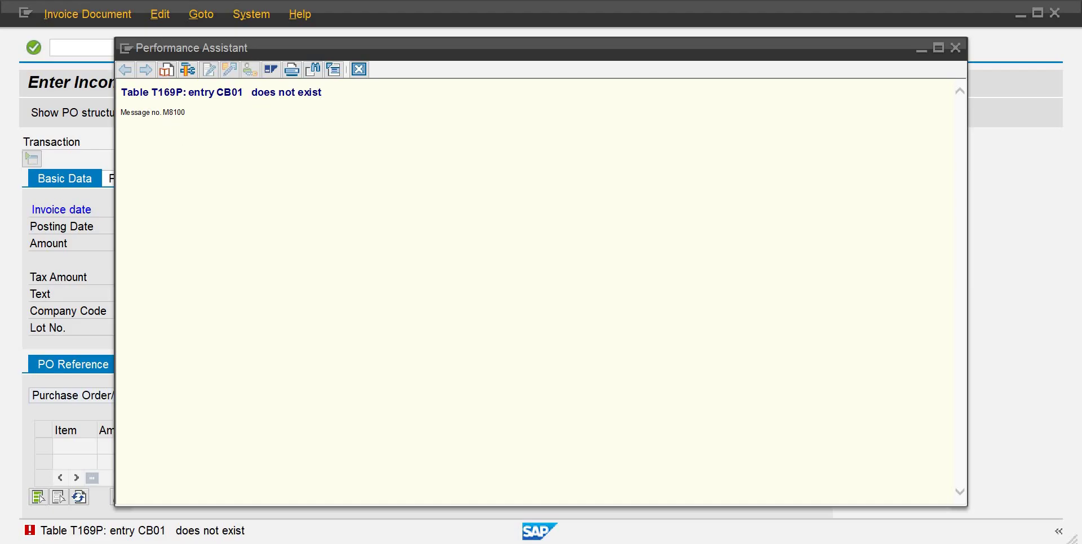
click(359, 71)
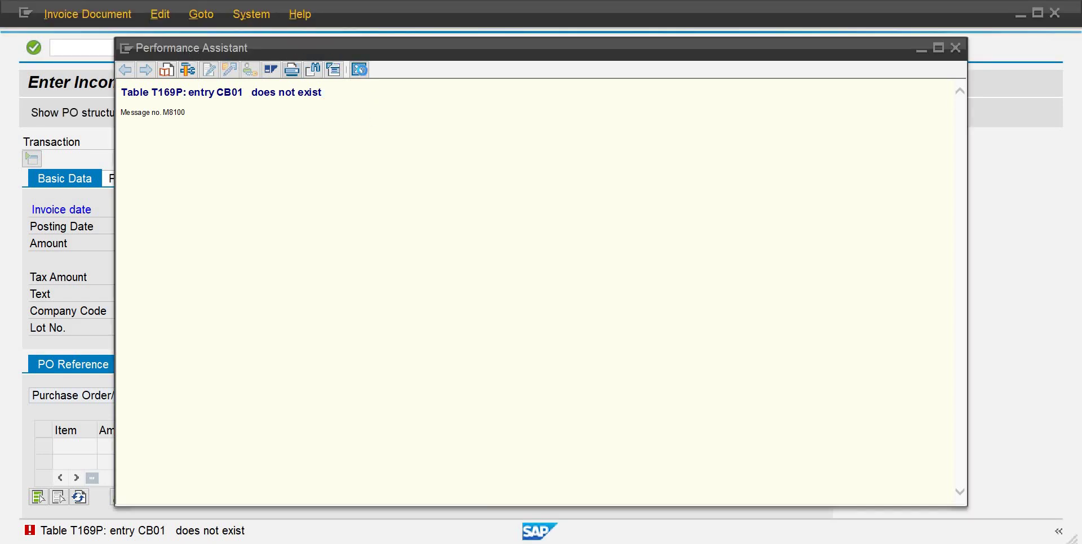
click(359, 69)
Step: Abandon the invoice entry and open the Data Browser with transaction SE16
click(148, 54)
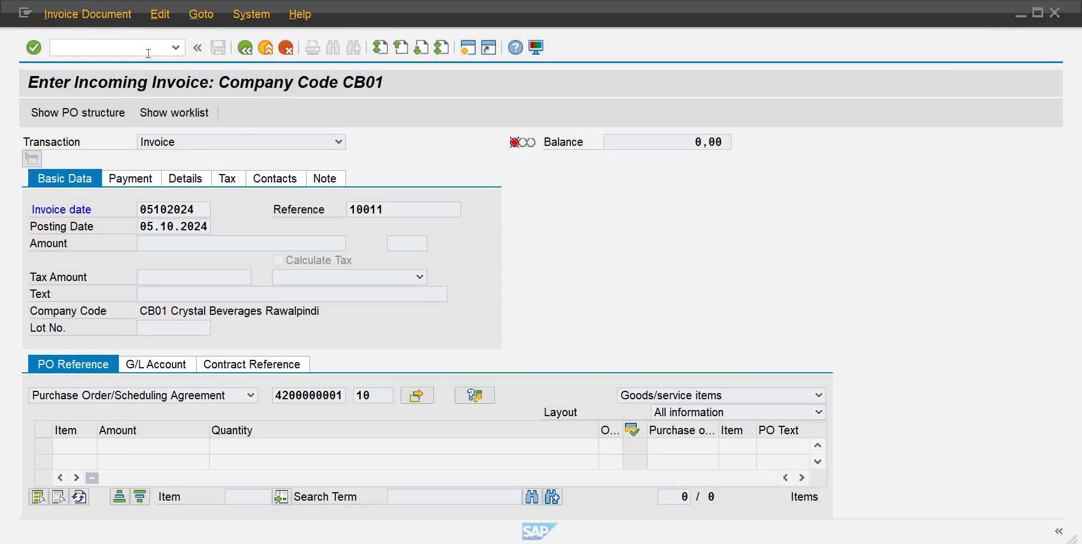
text(/)
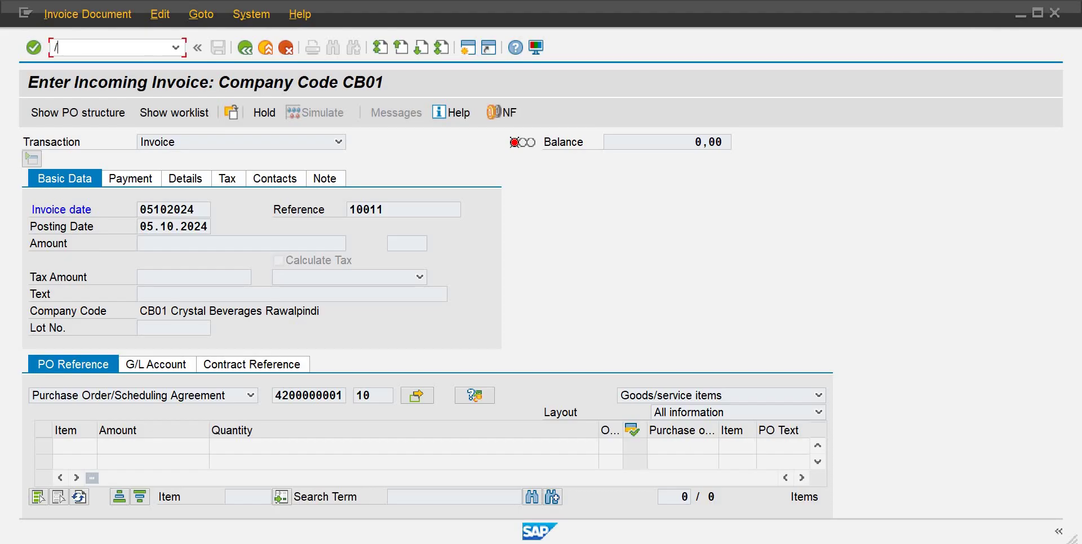
text(nsm16)
key(Return)
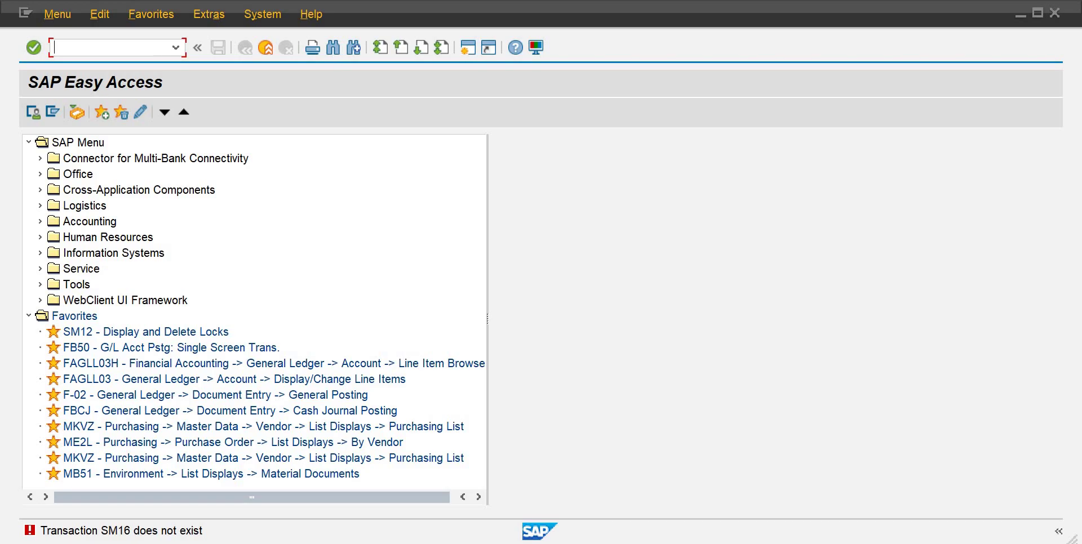
text(se16)
key(Return)
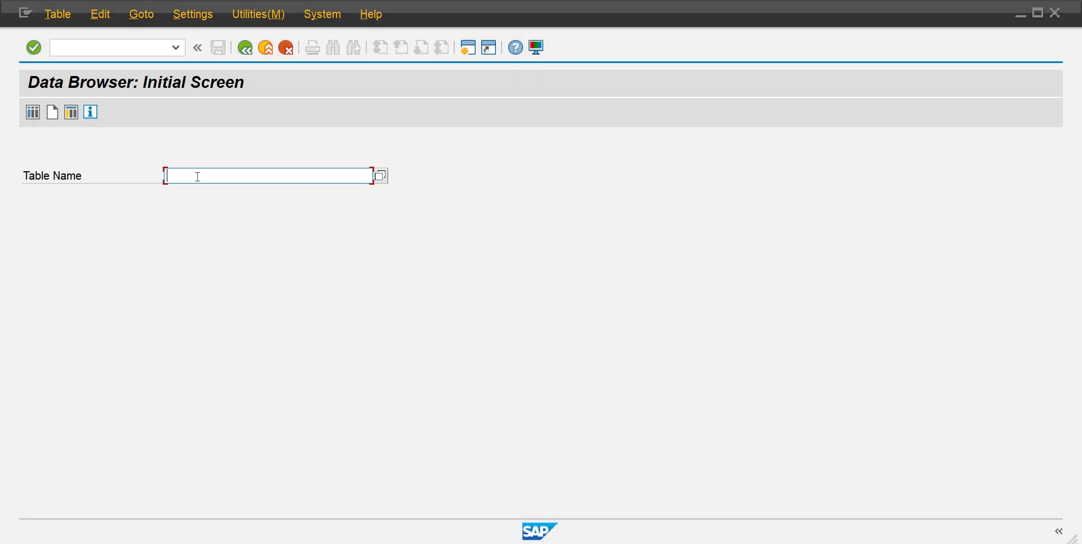
Step: Search table T169P for company code CB01 and return to the SAP Easy Access screen
text(T169p)
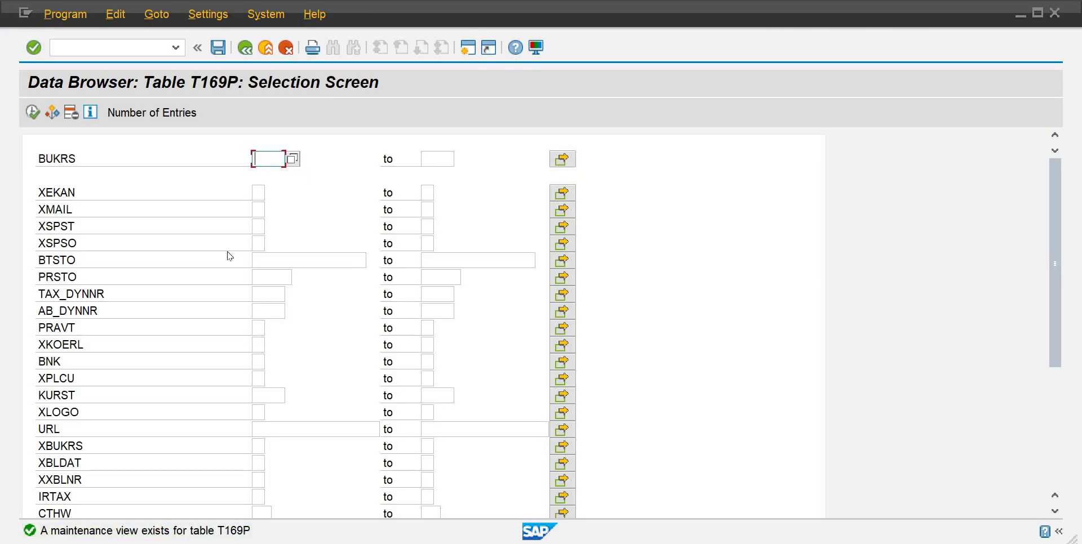
text(cb01)
key(Return)
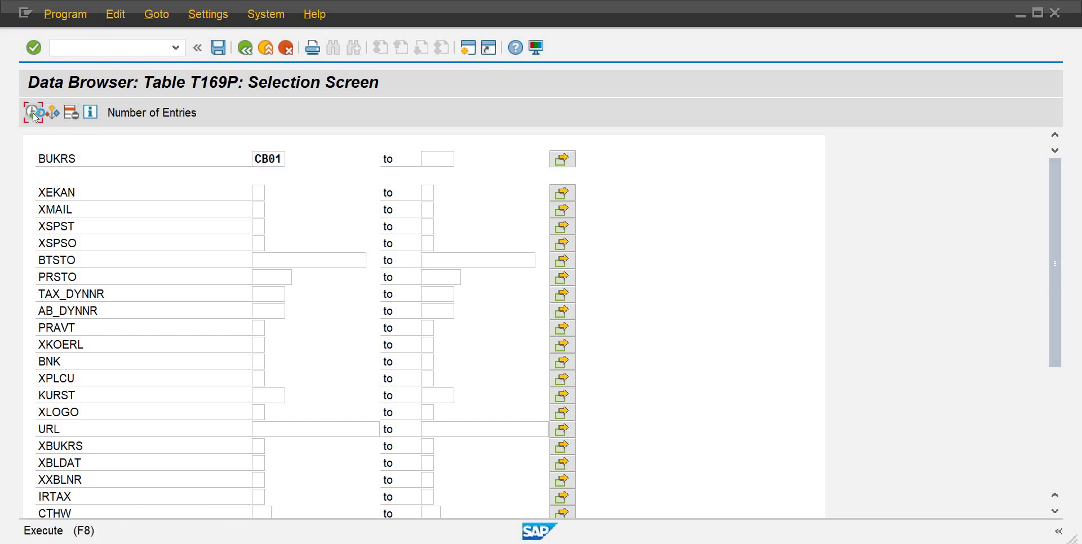
click(32, 113)
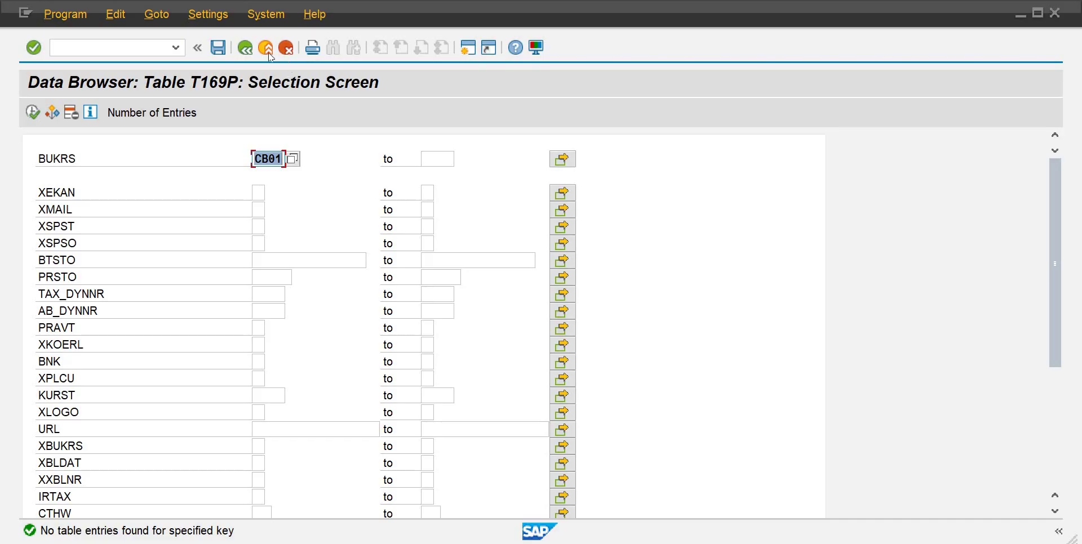
click(244, 50)
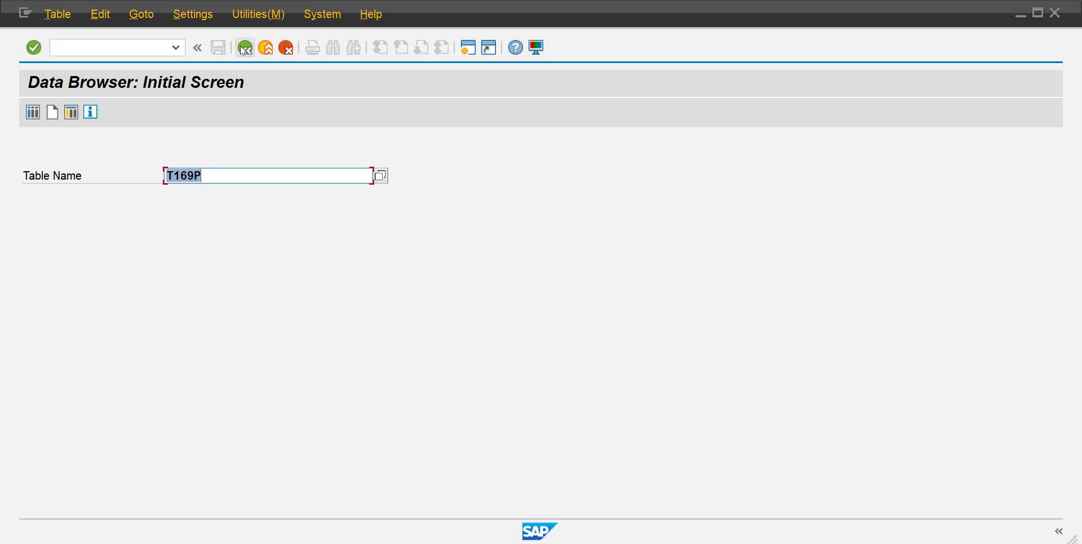
click(244, 50)
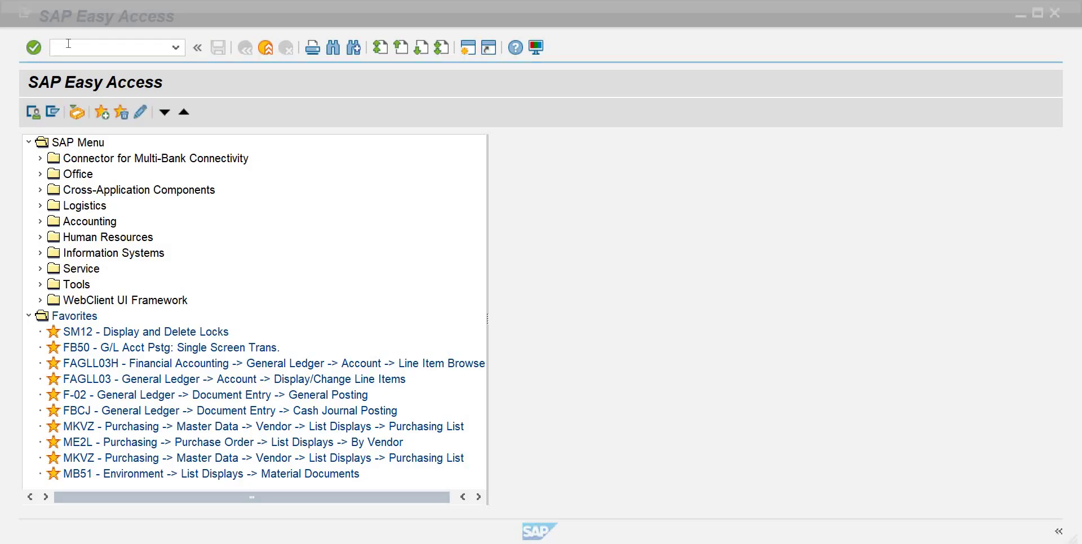
Step: Start transaction SM30, display the invoice verification parameters of table T169P and return to the initial screen
click(72, 50)
text(sm30)
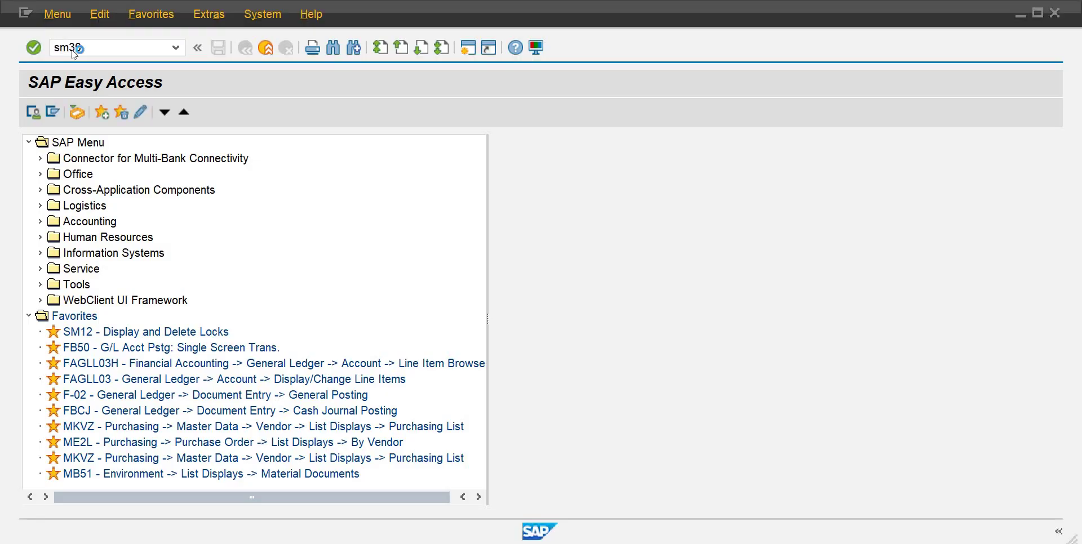
key(Return)
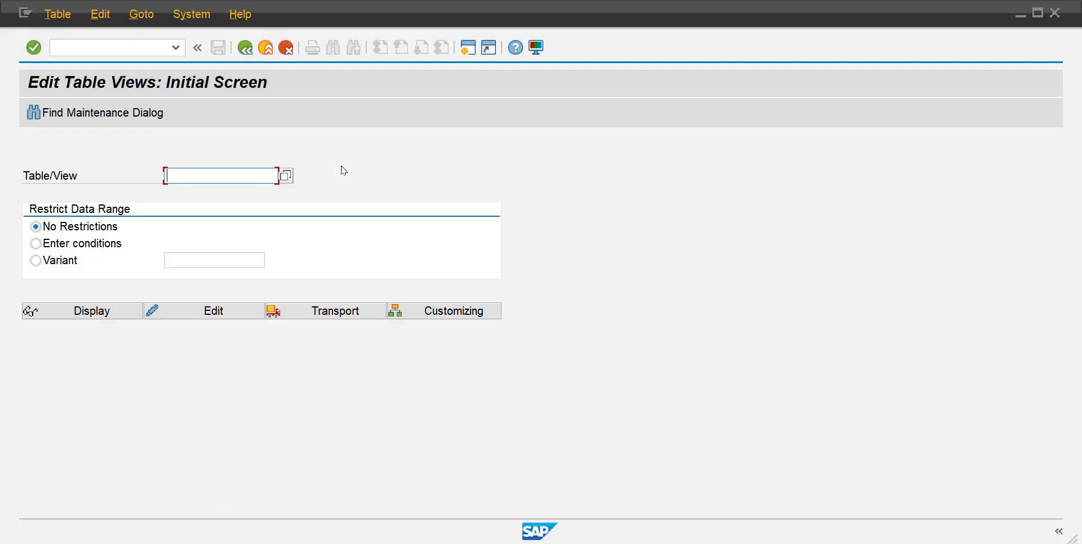
text(t169p)
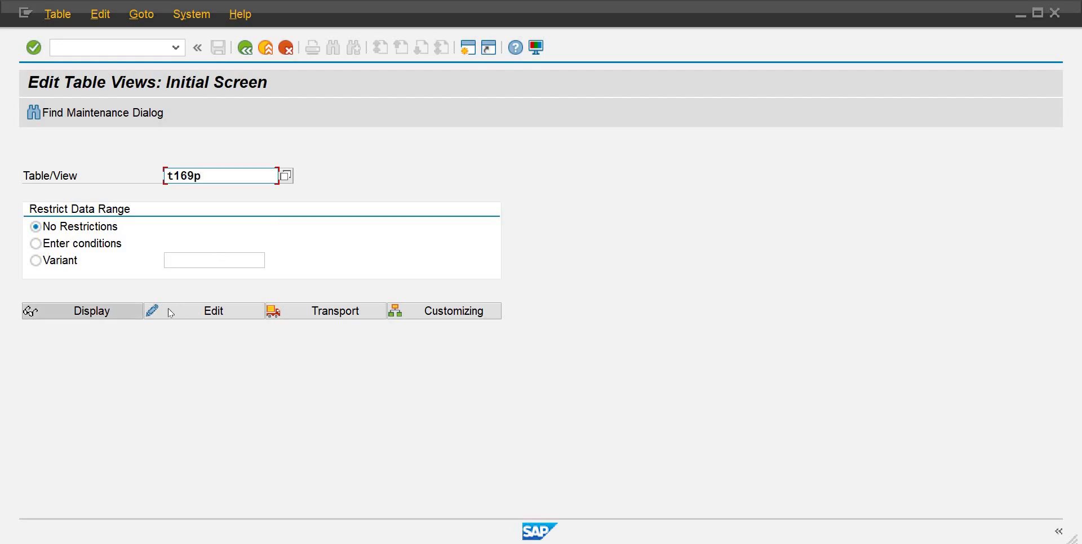
click(121, 313)
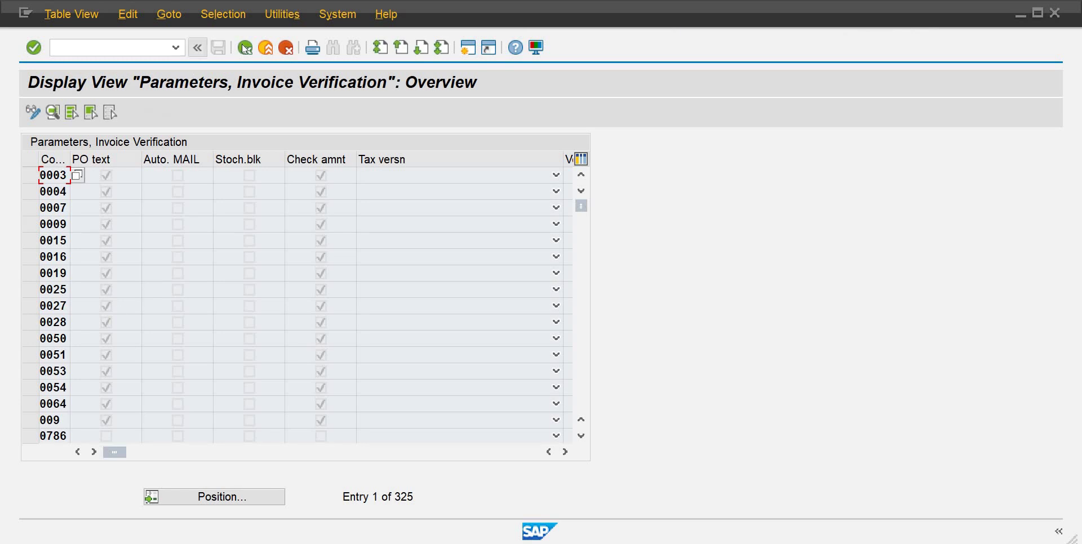
key(F3)
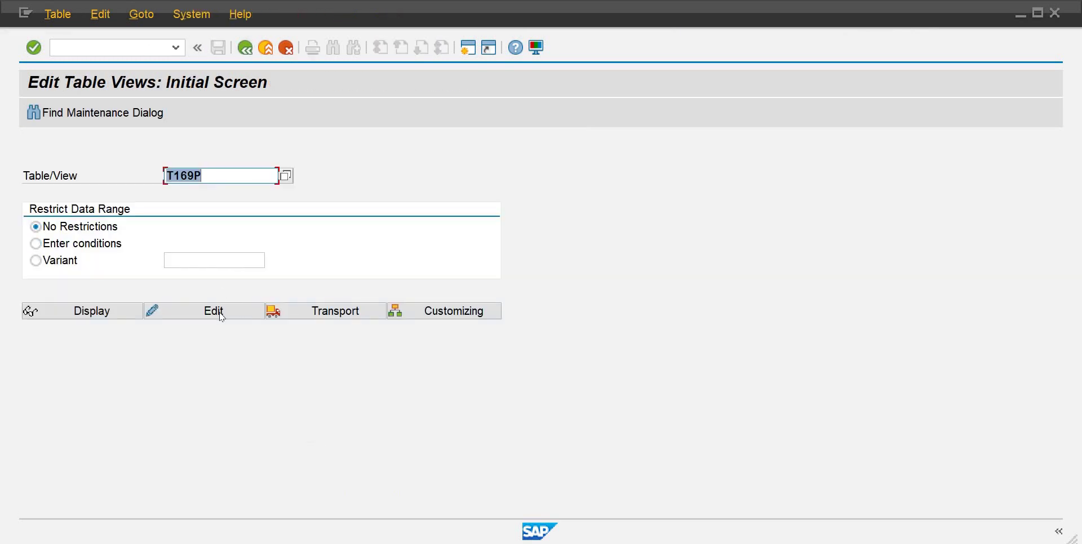
Step: Open table T169P for editing and position the list at company code CB01
click(214, 312)
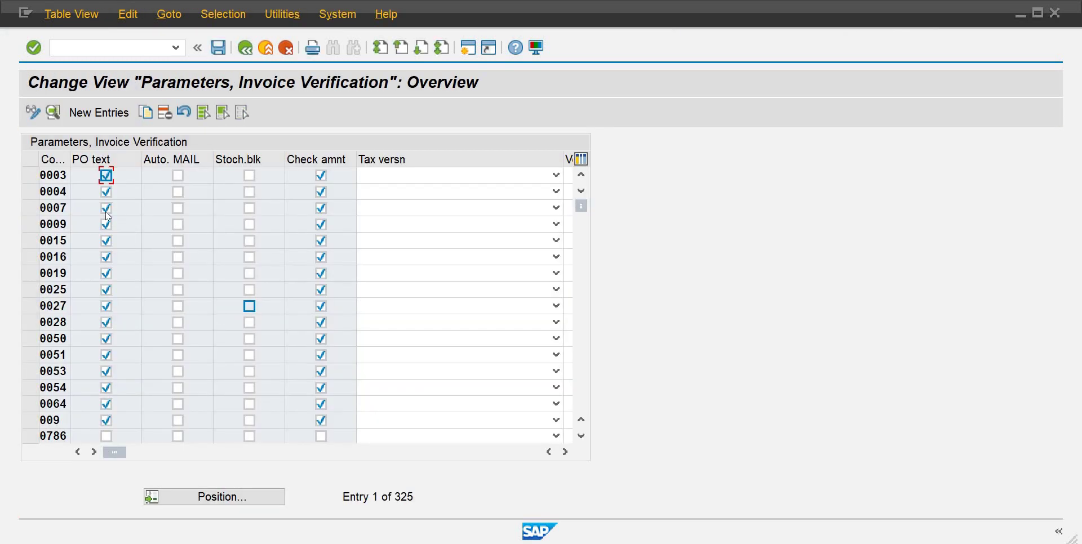
click(215, 497)
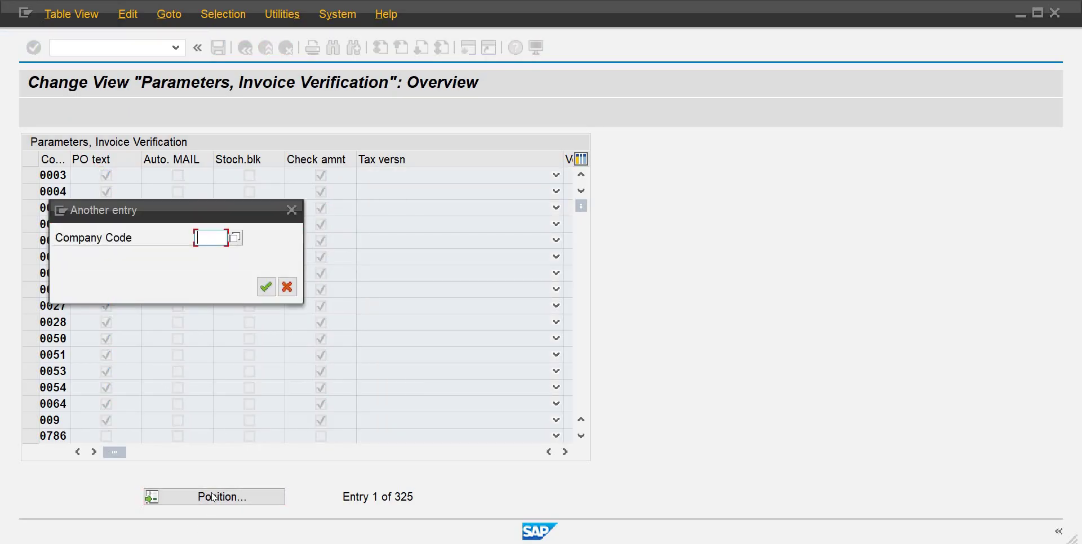
text(cb01)
key(Return)
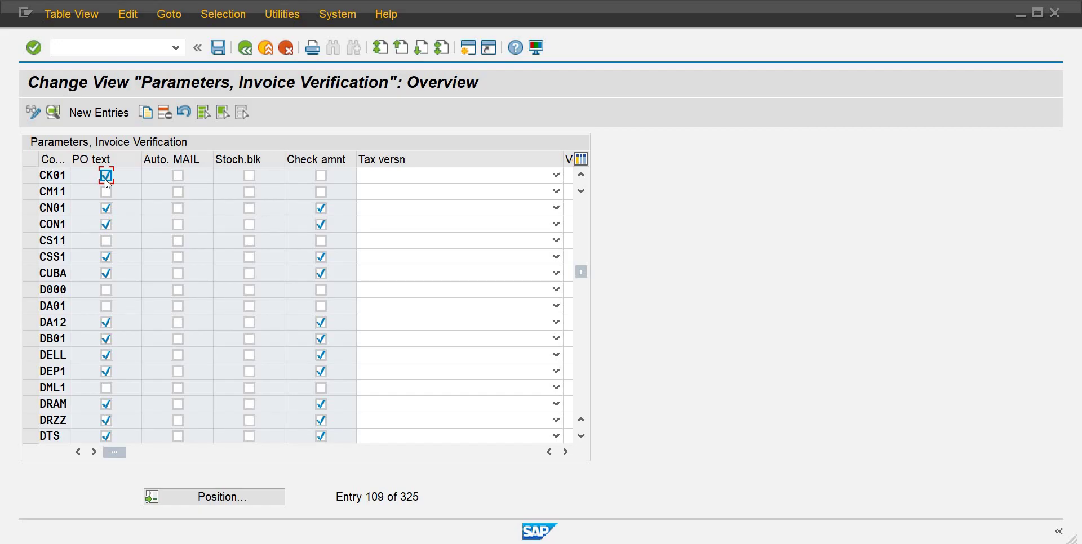
Step: Add an invoice verification entry for company code CB01 with PO text enabled, and save it under the proposed customizing request
click(107, 113)
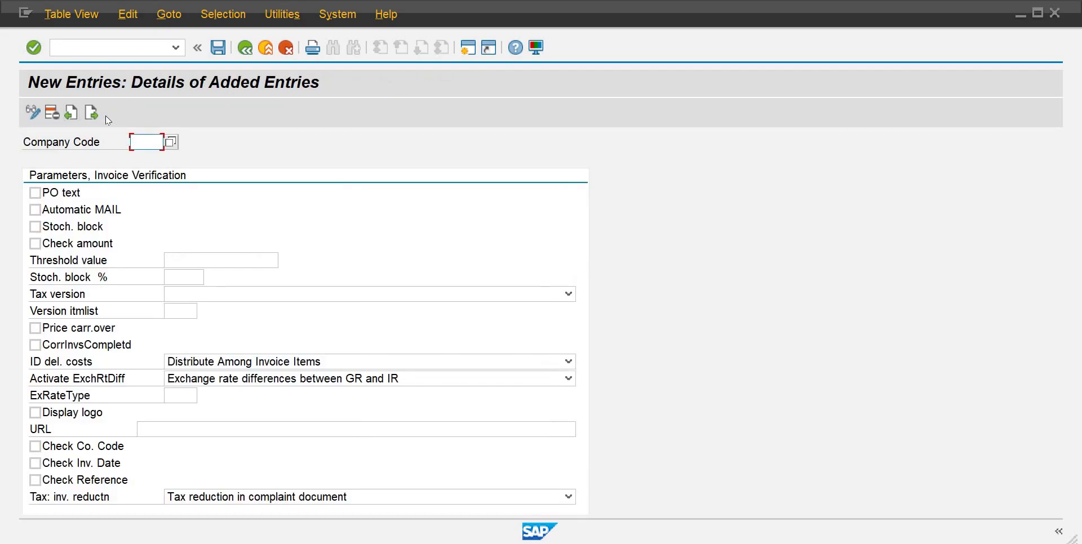
text(cb01)
click(35, 194)
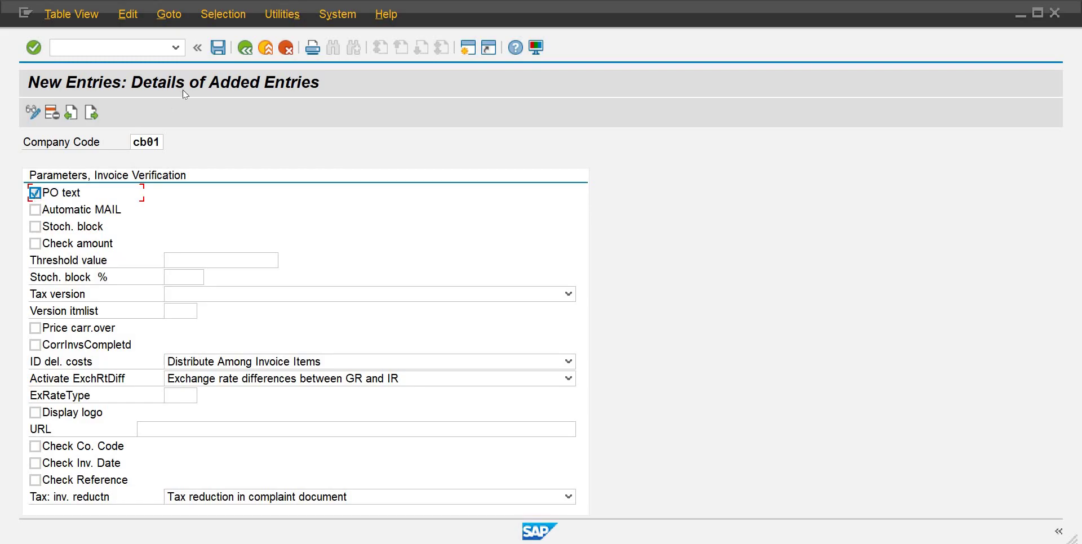
click(217, 48)
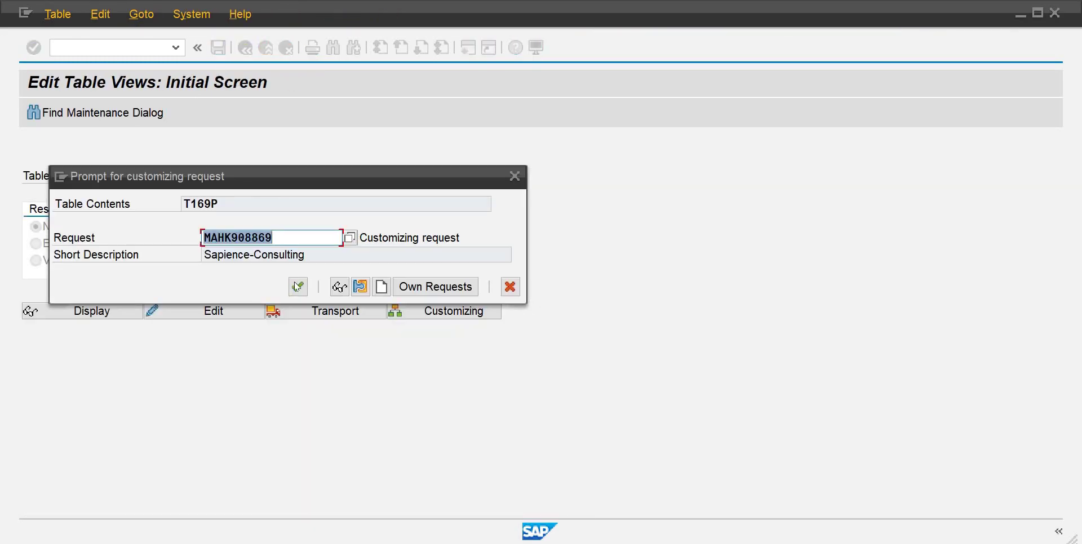
click(298, 288)
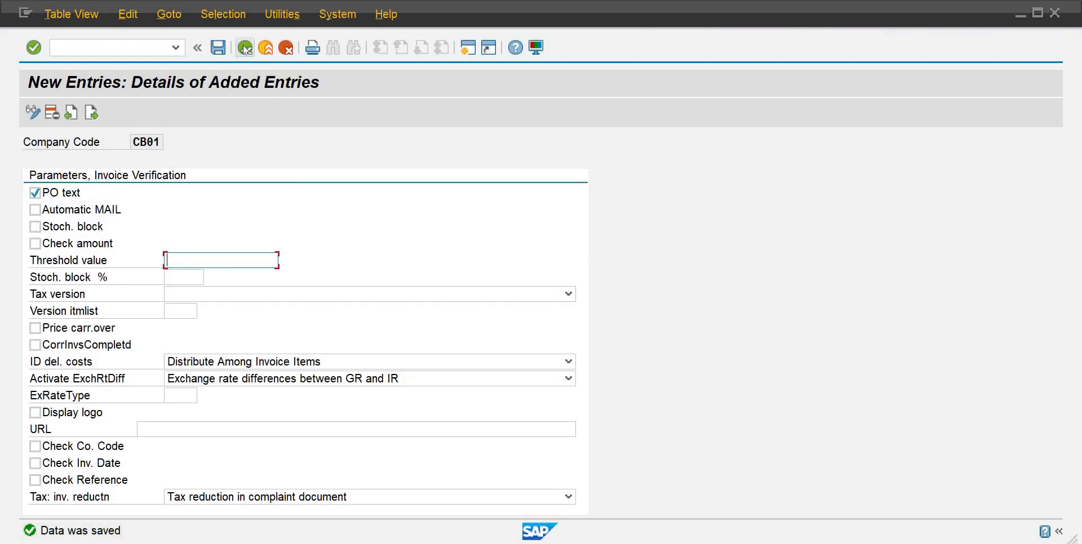
click(246, 48)
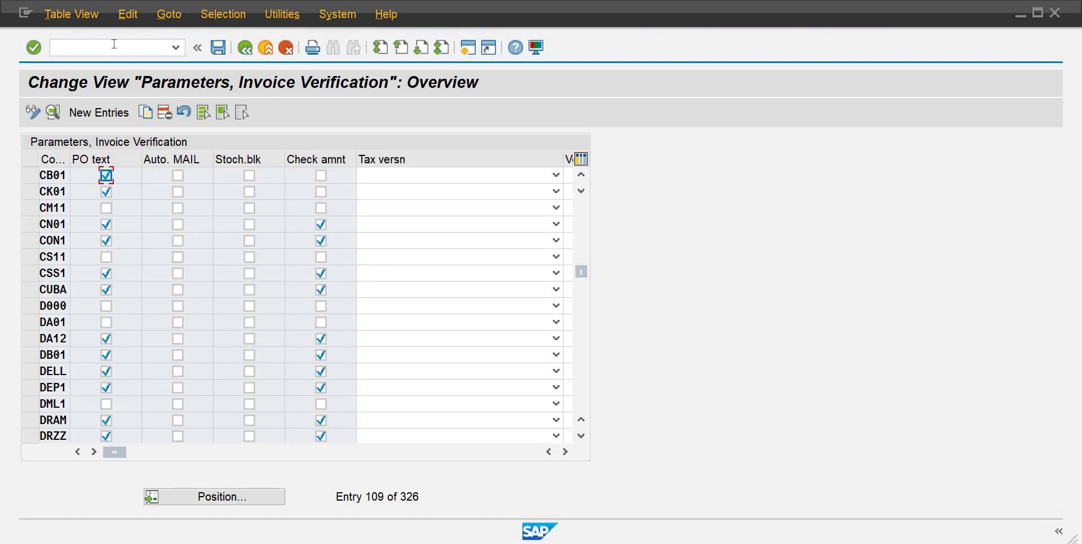
Step: Start transaction MIRO from the table maintenance screen and set the invoice date to 05.10.2024
click(114, 44)
text(/nmiro)
key(Return)
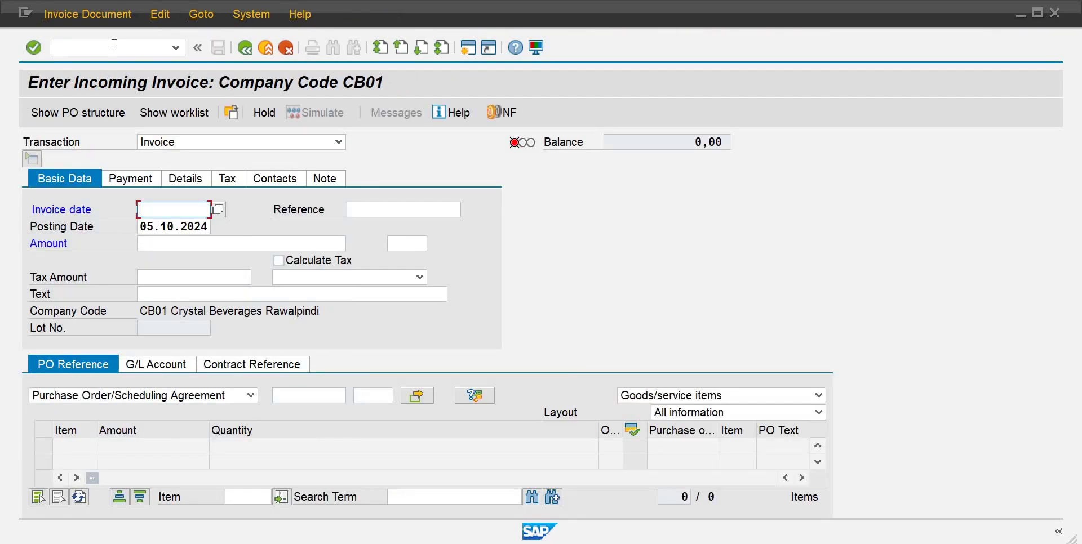
text(05)
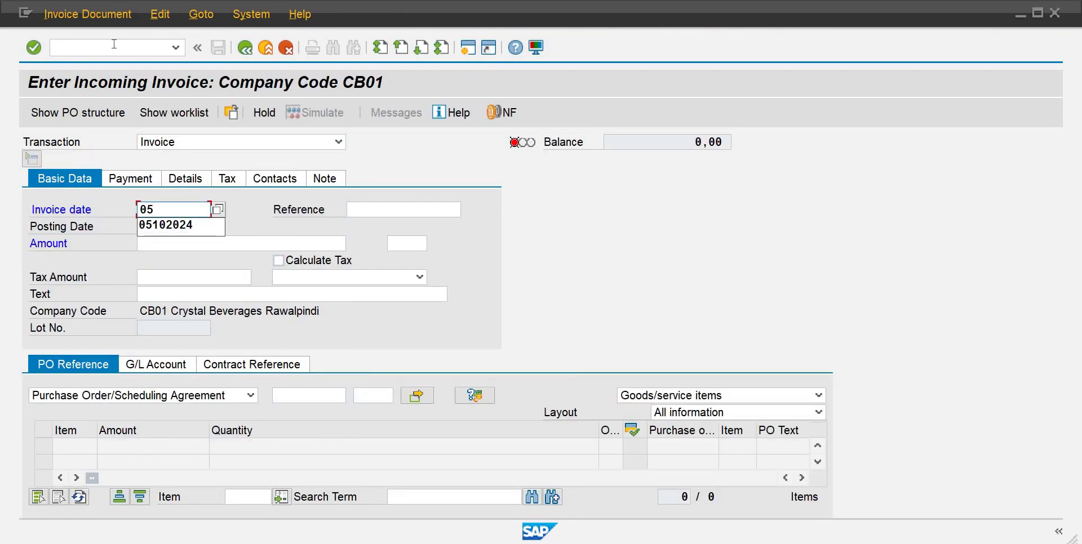
key(Down)
key(Return)
key(Tab)
key(Tab)
key(Tab)
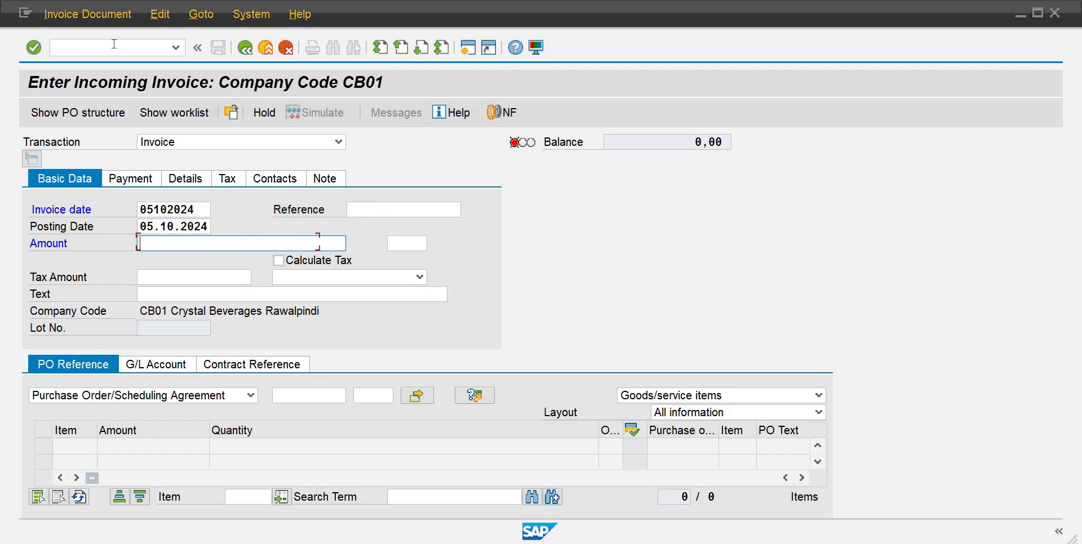
Step: Reference item 10 of the previously used purchase order in the invoice's PO reference
key(Tab)
key(Tab)
key(Tab)
key(Tab)
key(Tab)
key(Tab)
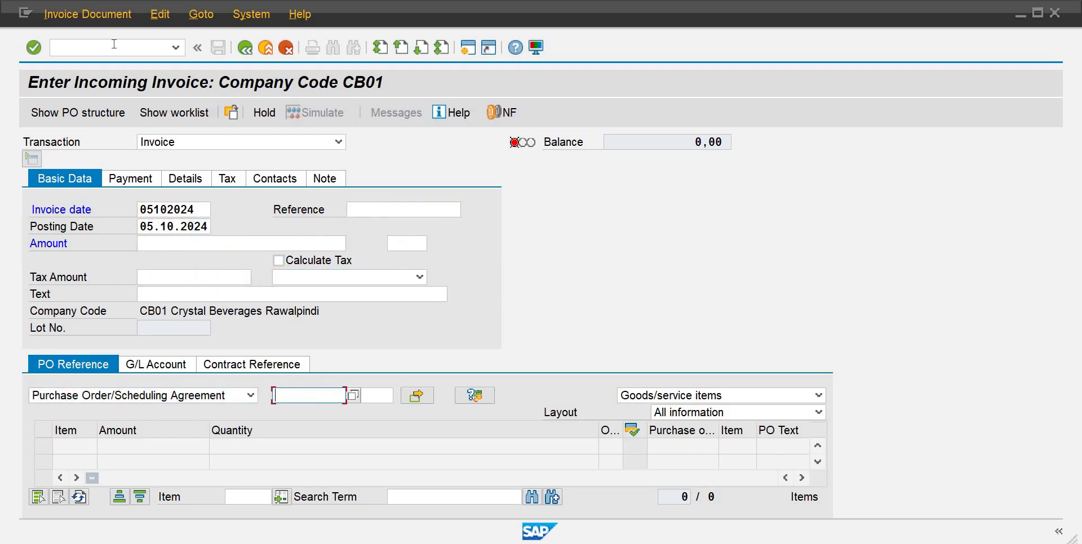
text(4)
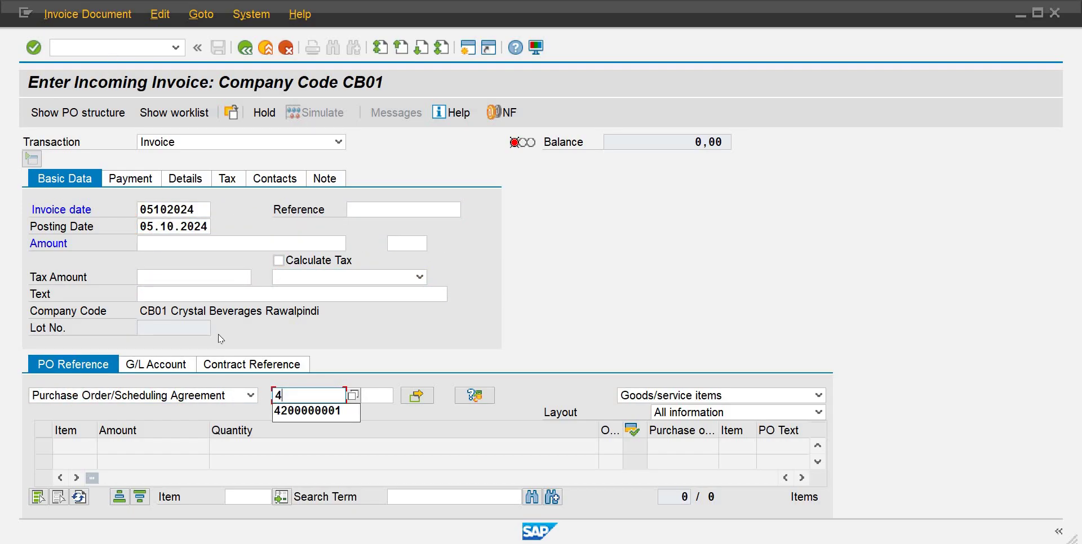
key(Down)
key(Return)
key(Tab)
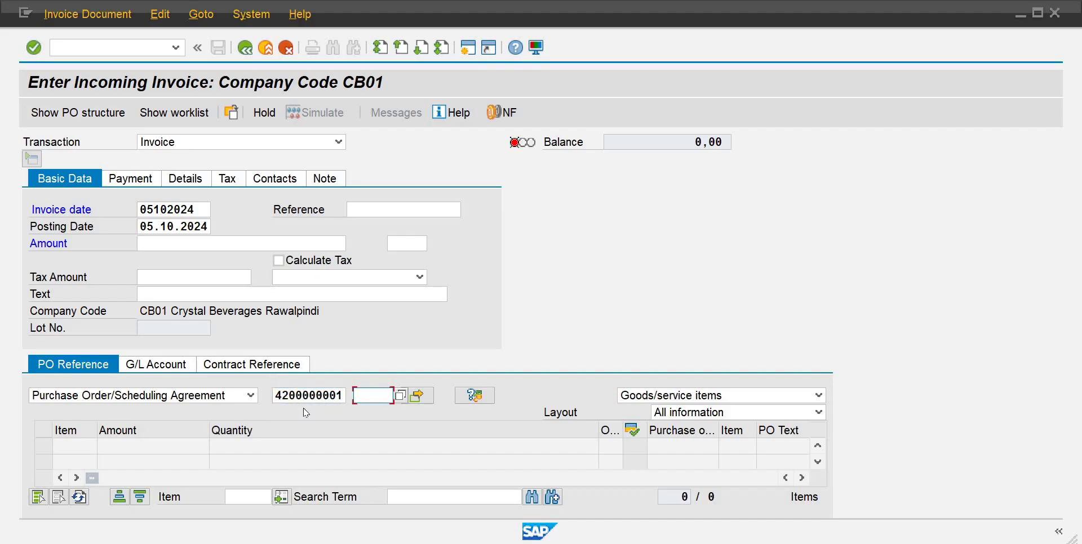
text(10)
key(Return)
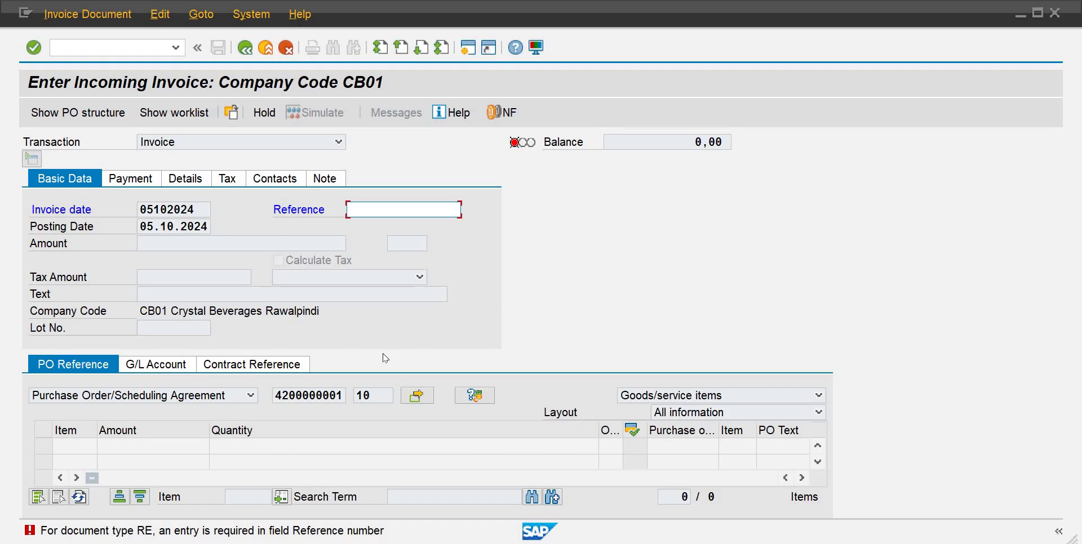
Step: Enter 10011 as the invoice reference and set the invoice amount to 1010000 PKR
text(10011)
key(Return)
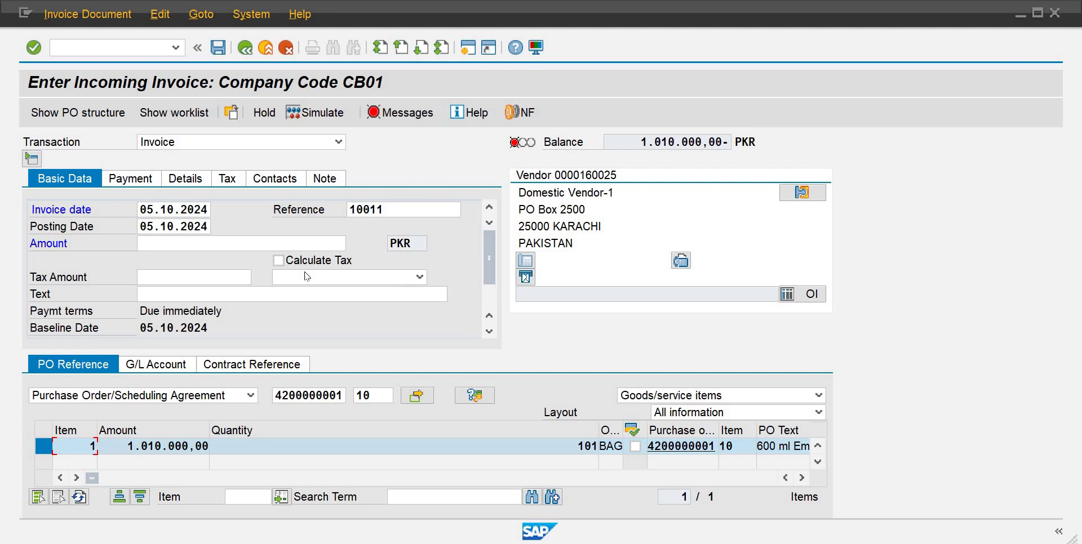
click(251, 240)
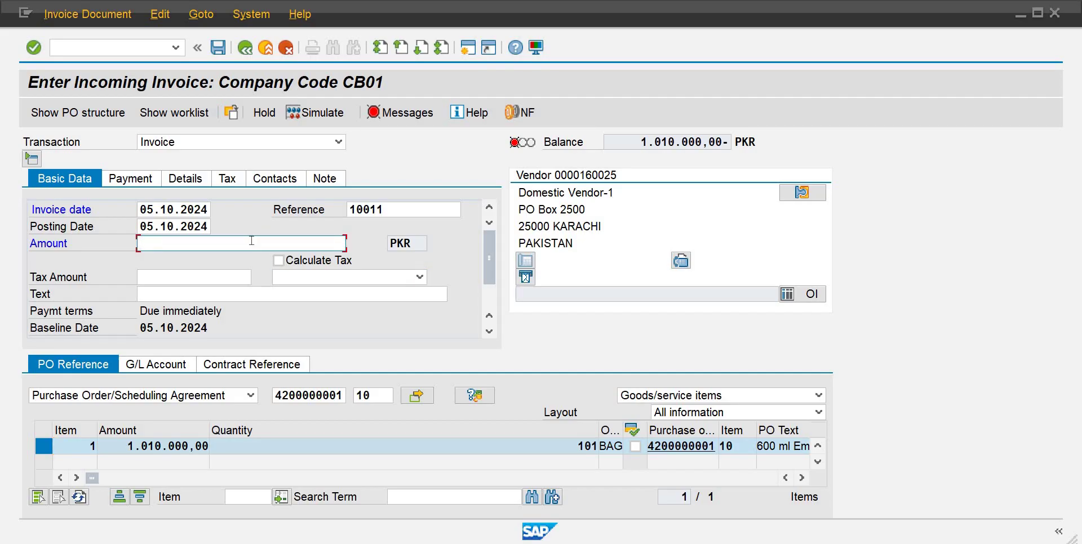
text(1010000)
key(Return)
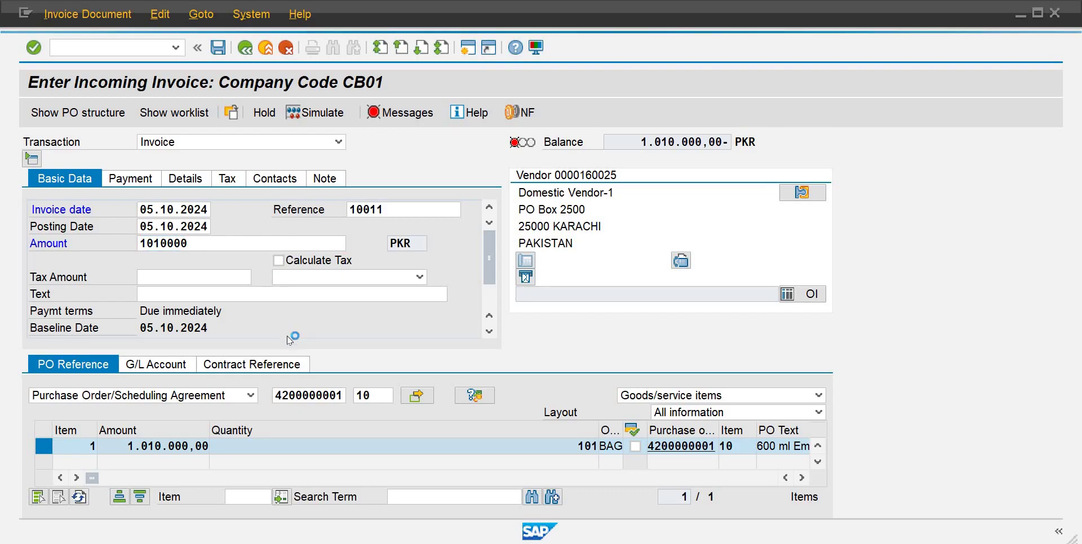